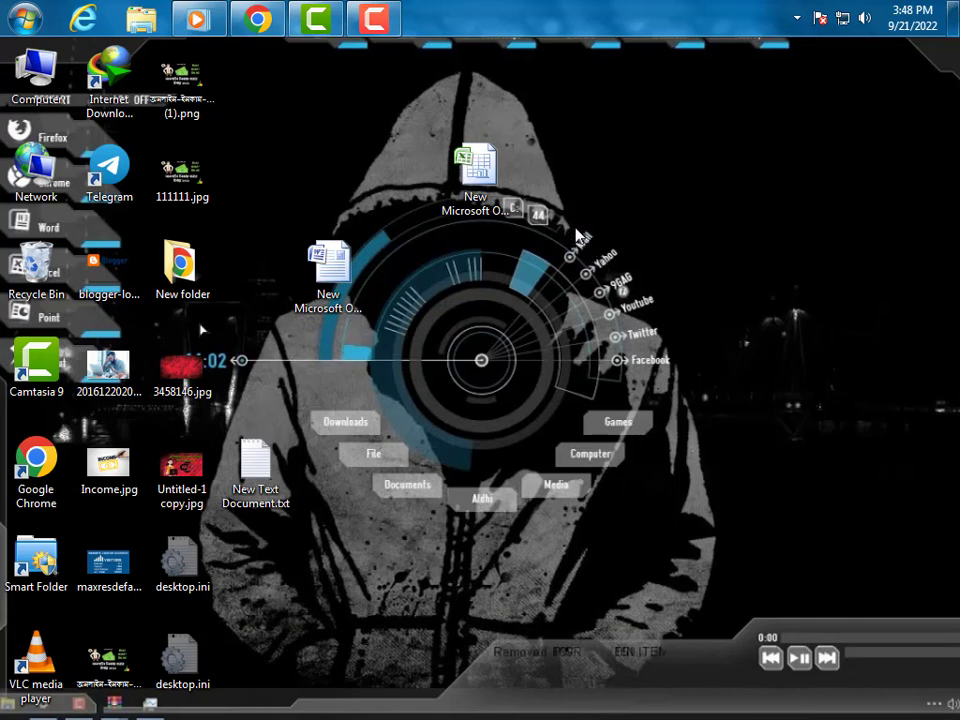
{"action": "right_click", "coordinate": [576, 213]}
{"action": "left_click", "coordinate": [617, 258]}
{"action": "left_click", "coordinate": [376, 28]}
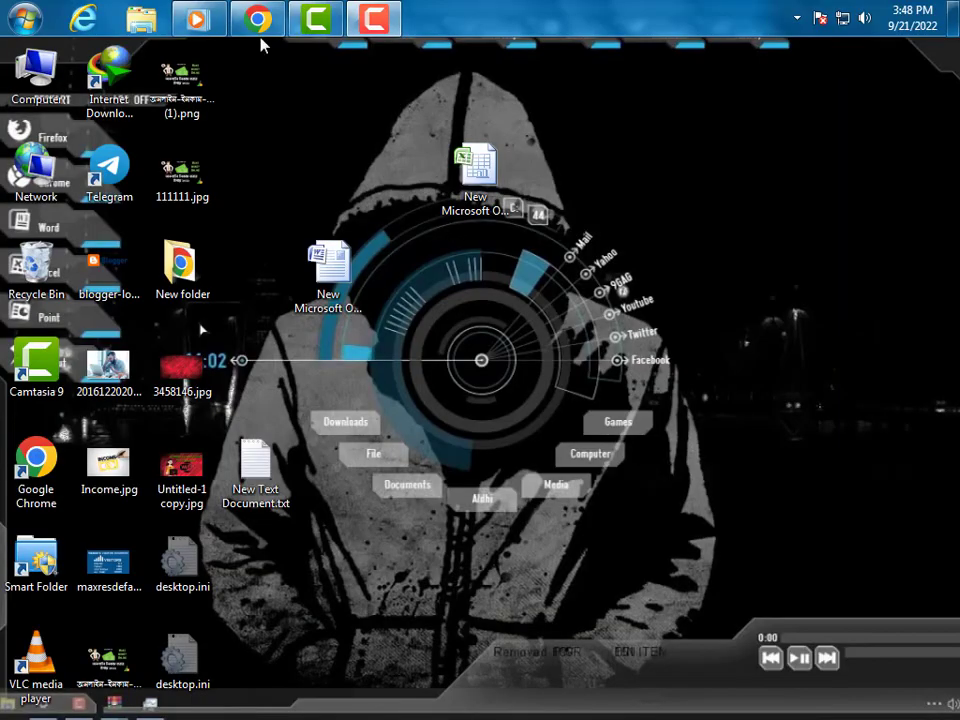
Switch to Chrome, open an Incognito window and go to gmail.com.
{"action": "left_click", "coordinate": [262, 28]}
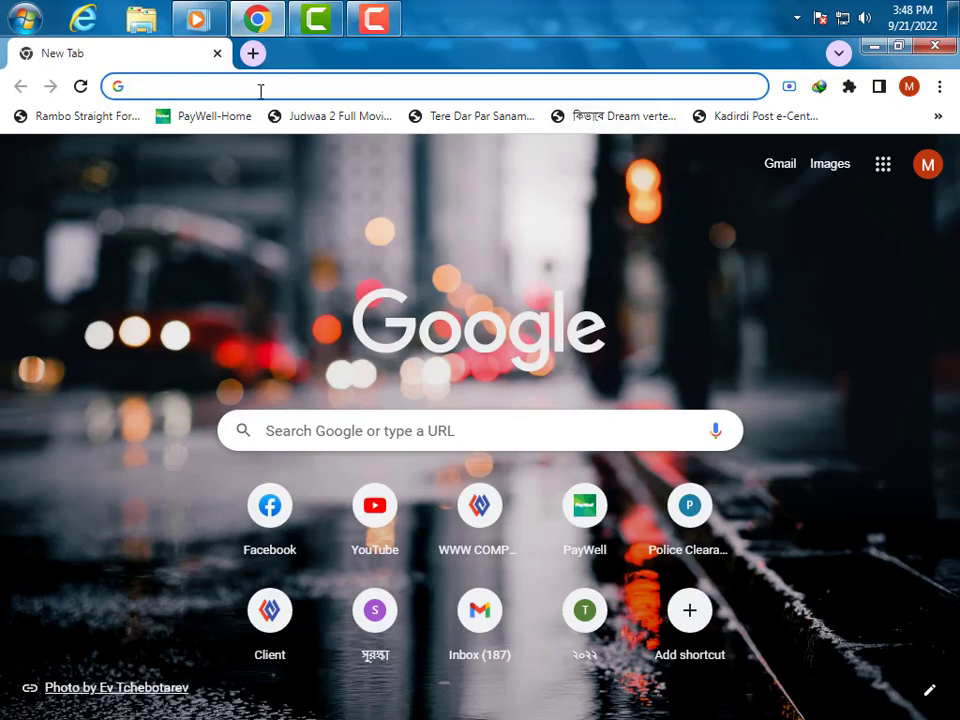
{"action": "left_click", "coordinate": [939, 86]}
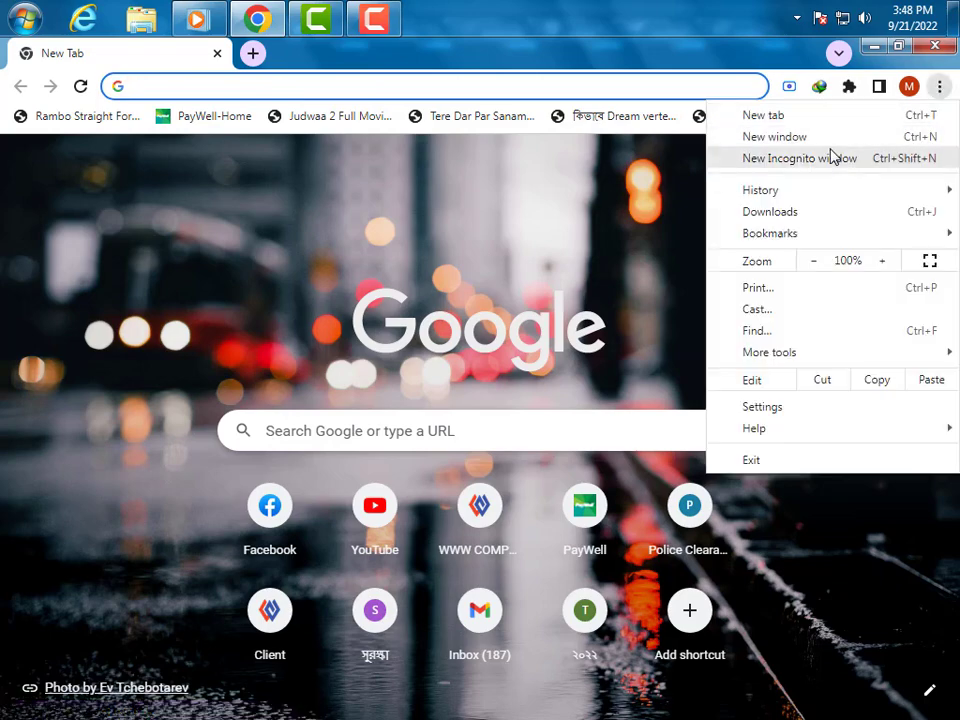
{"action": "left_click", "coordinate": [833, 157]}
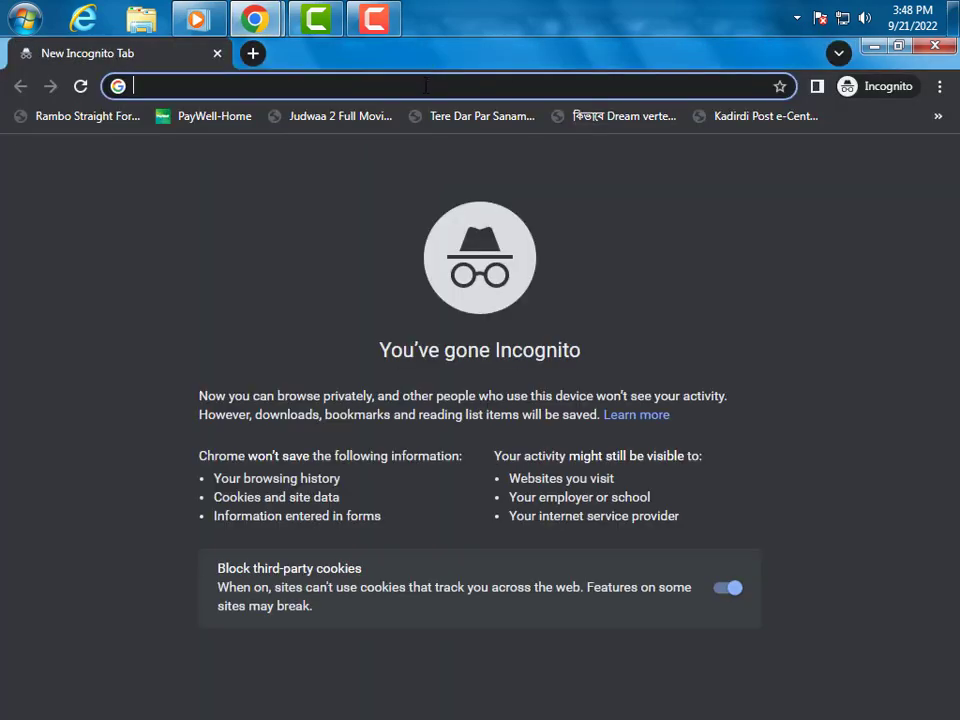
{"action": "type", "text": "gma"}
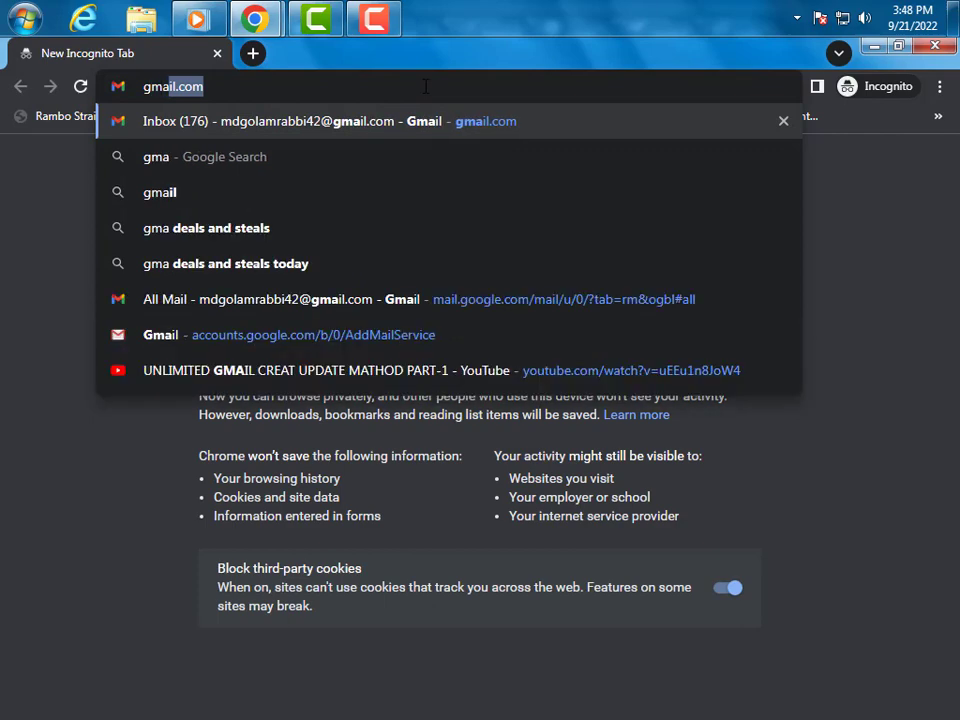
{"action": "type", "text": "il."}
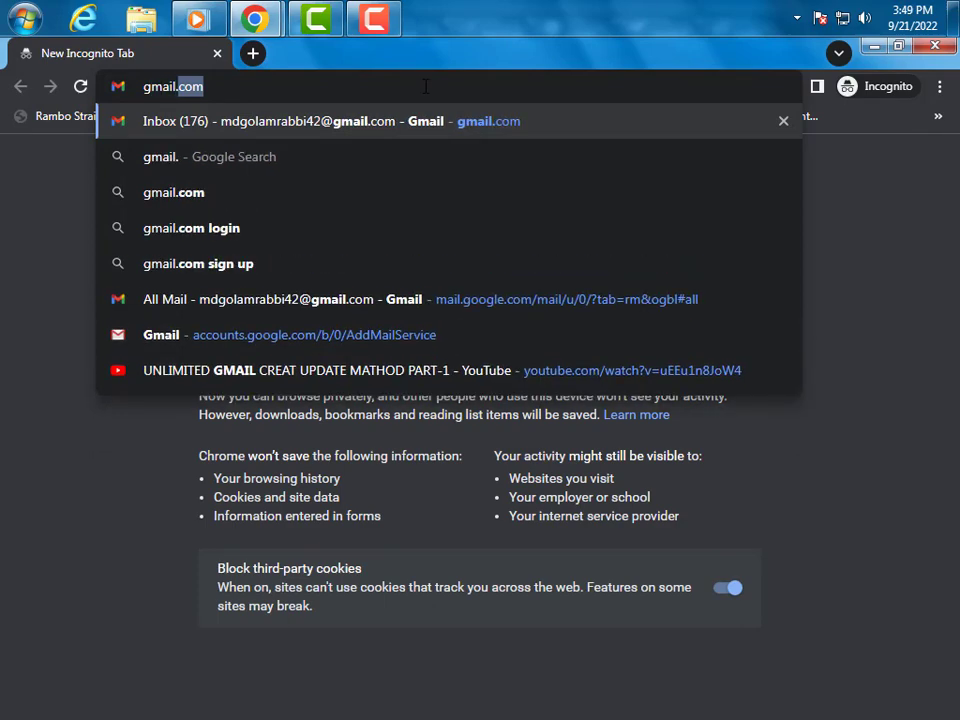
{"action": "type", "text": "com"}
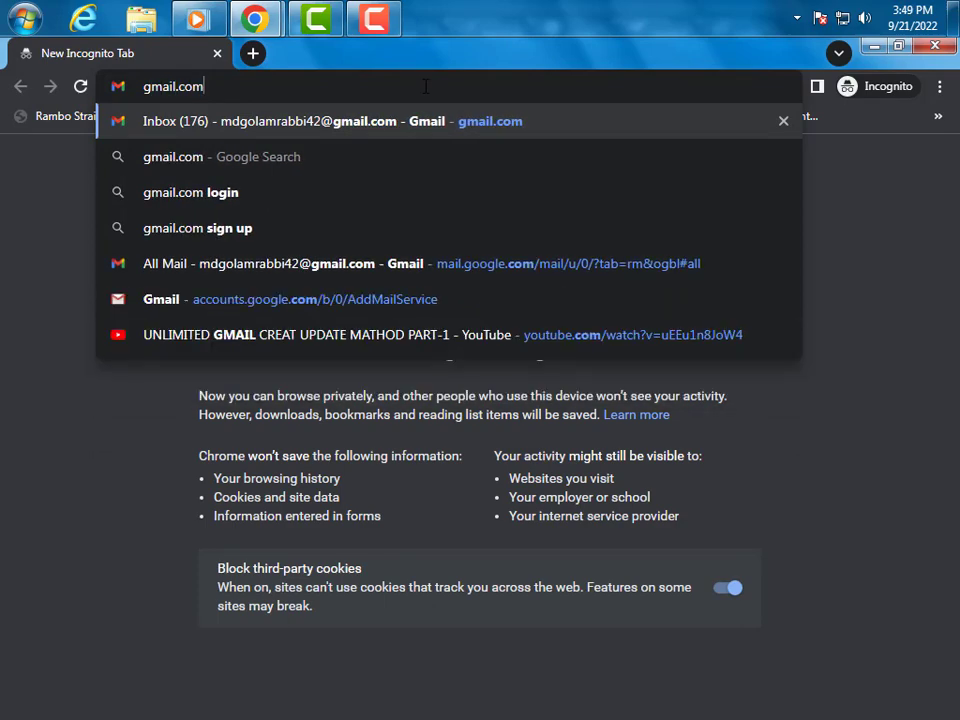
{"action": "key", "text": "Return"}
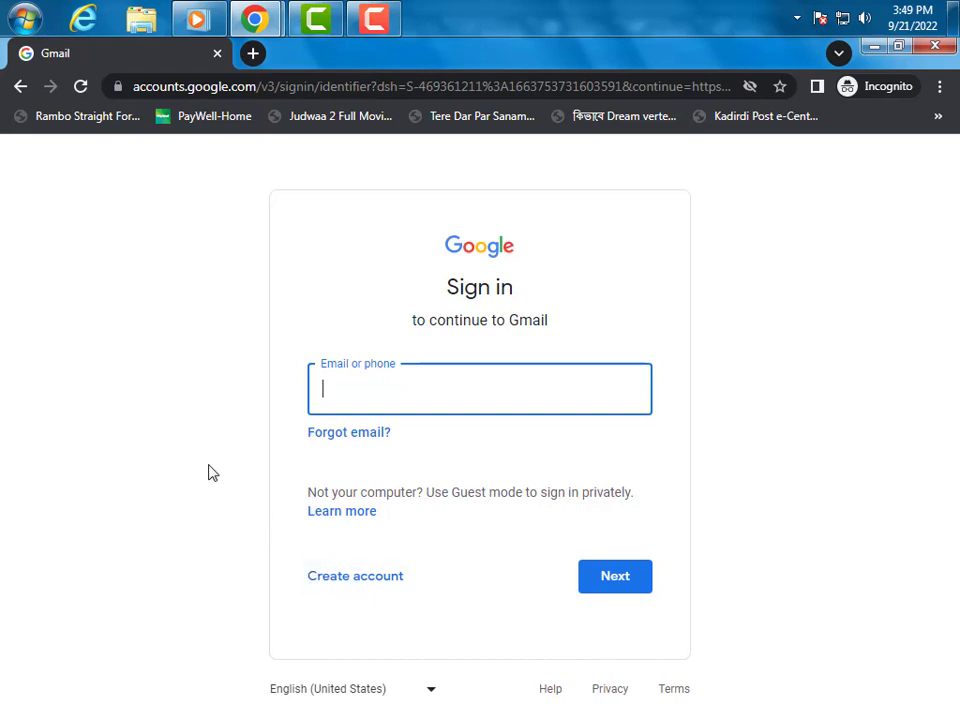
Open the Google account sign-up form for personal use from the Gmail sign-in page.
{"action": "left_click", "coordinate": [229, 430]}
{"action": "left_click", "coordinate": [358, 579]}
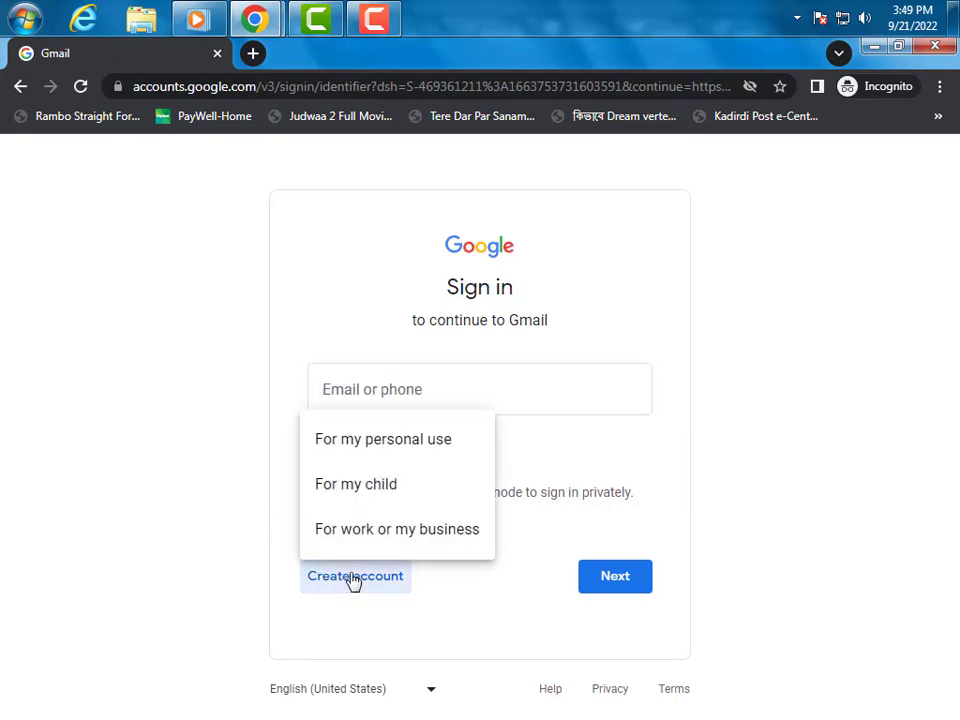
{"action": "left_click", "coordinate": [452, 445]}
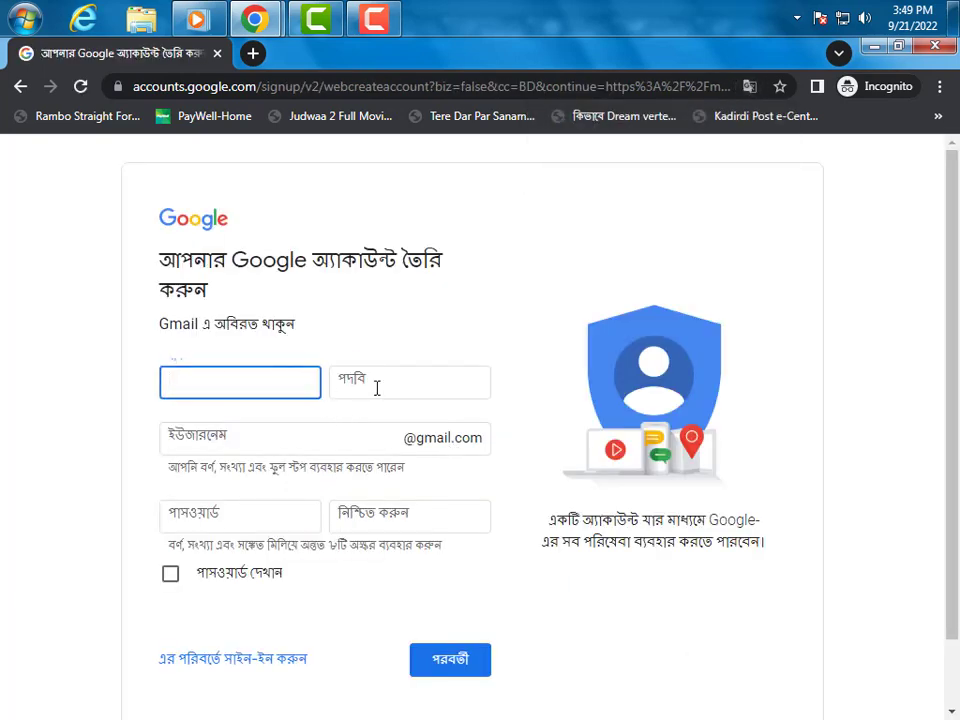
Examine the name, username and password fields of the sign-up form, and close the Incognito window.
{"action": "left_click", "coordinate": [351, 396]}
{"action": "key", "text": "Tab"}
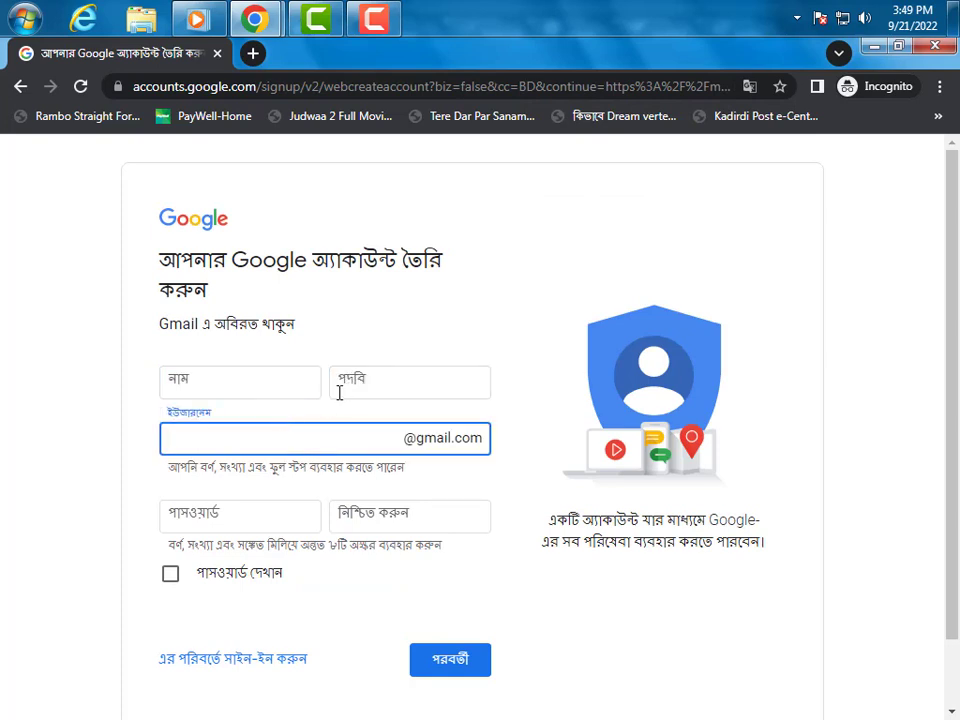
{"action": "scroll", "coordinate": [236, 441], "scroll_direction": "down", "scroll_amount": 1}
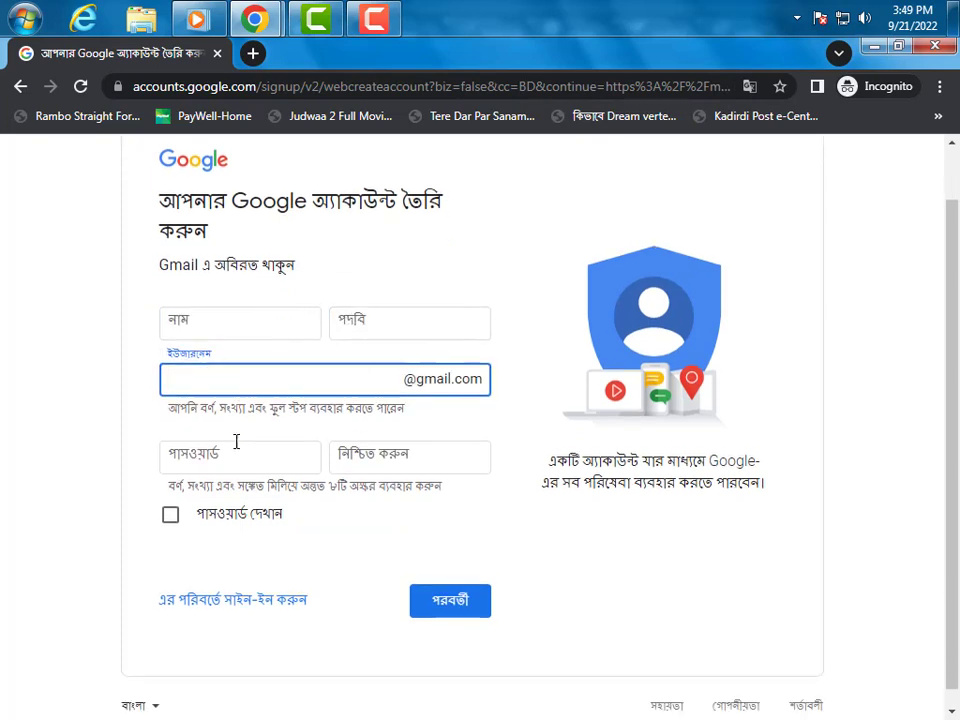
{"action": "left_click", "coordinate": [257, 428]}
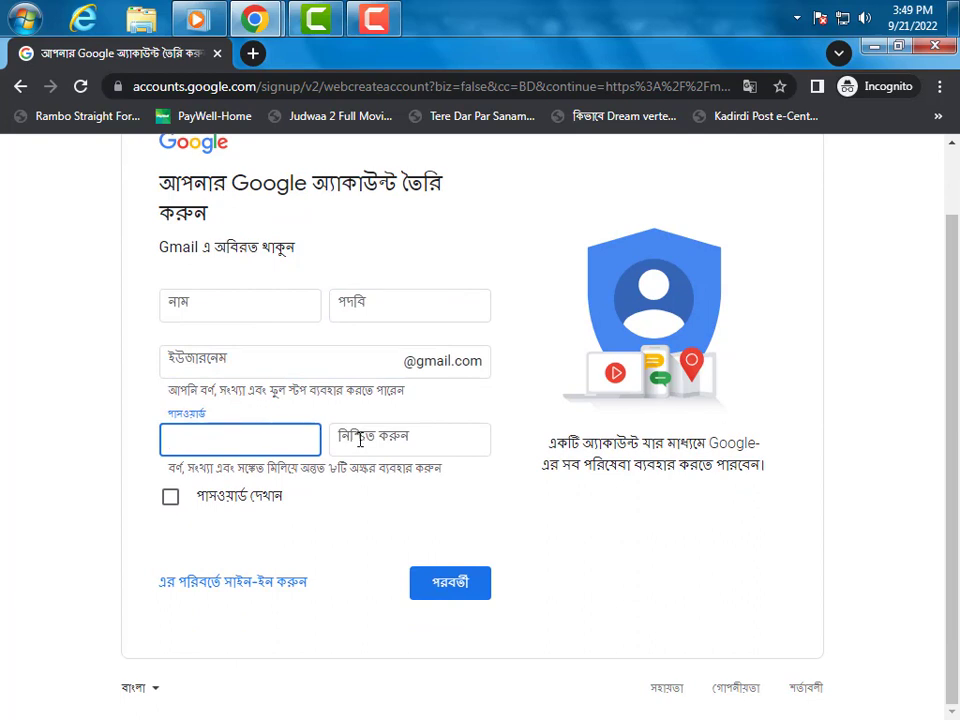
{"action": "left_click", "coordinate": [418, 439]}
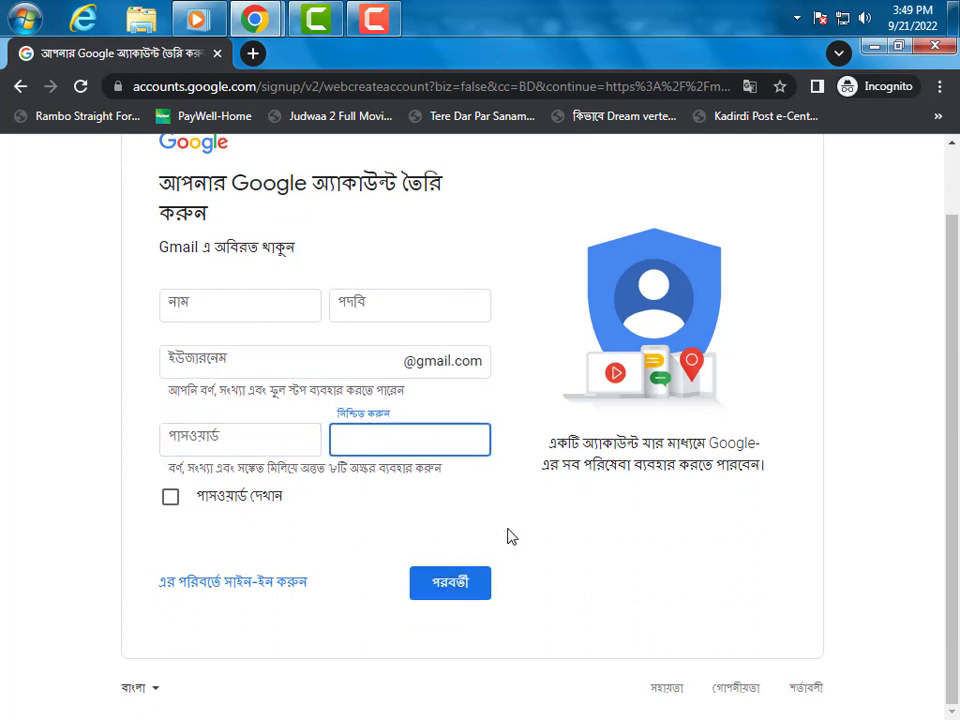
{"action": "left_click_drag", "start_coordinate": [552, 447], "coordinate": [756, 464]}
{"action": "left_click", "coordinate": [457, 410]}
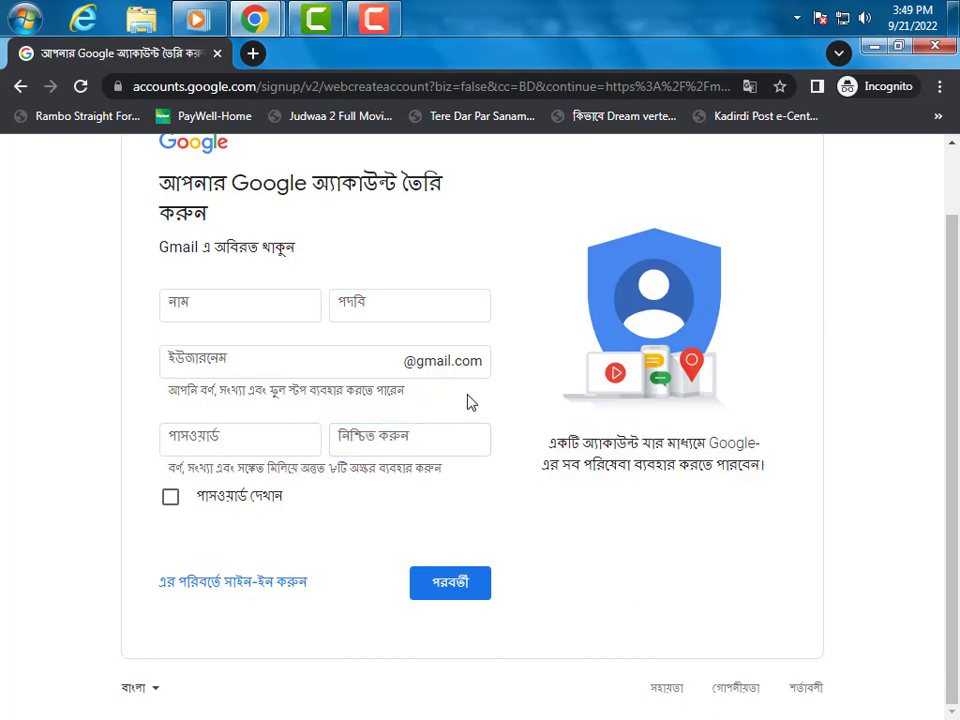
{"action": "left_click", "coordinate": [941, 48]}
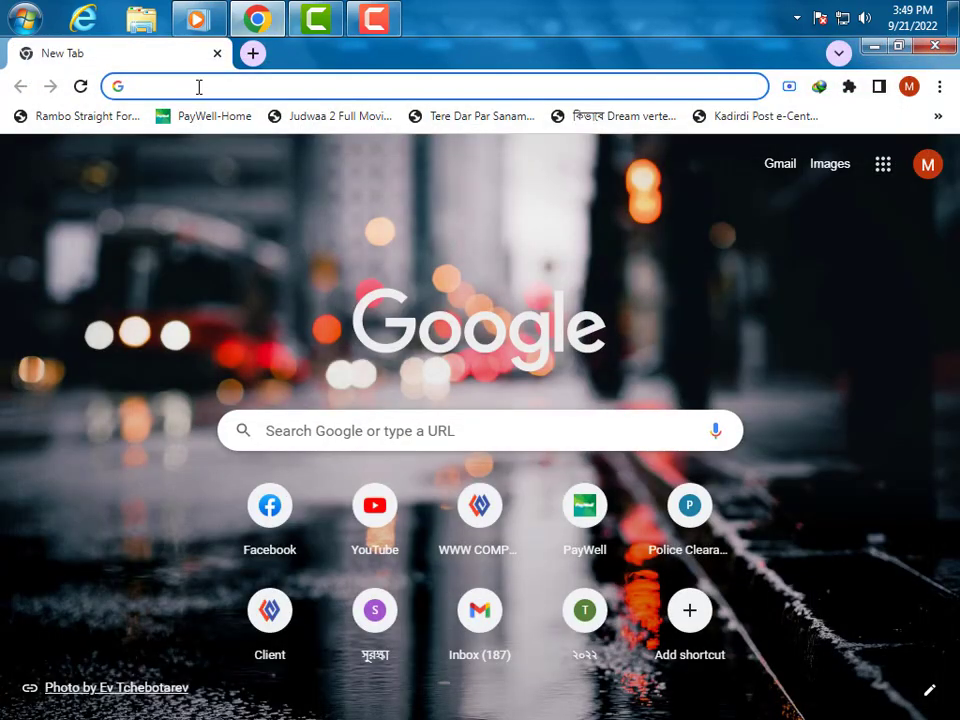
Go to google.com in the regular browser window.
{"action": "type", "text": "gp"}
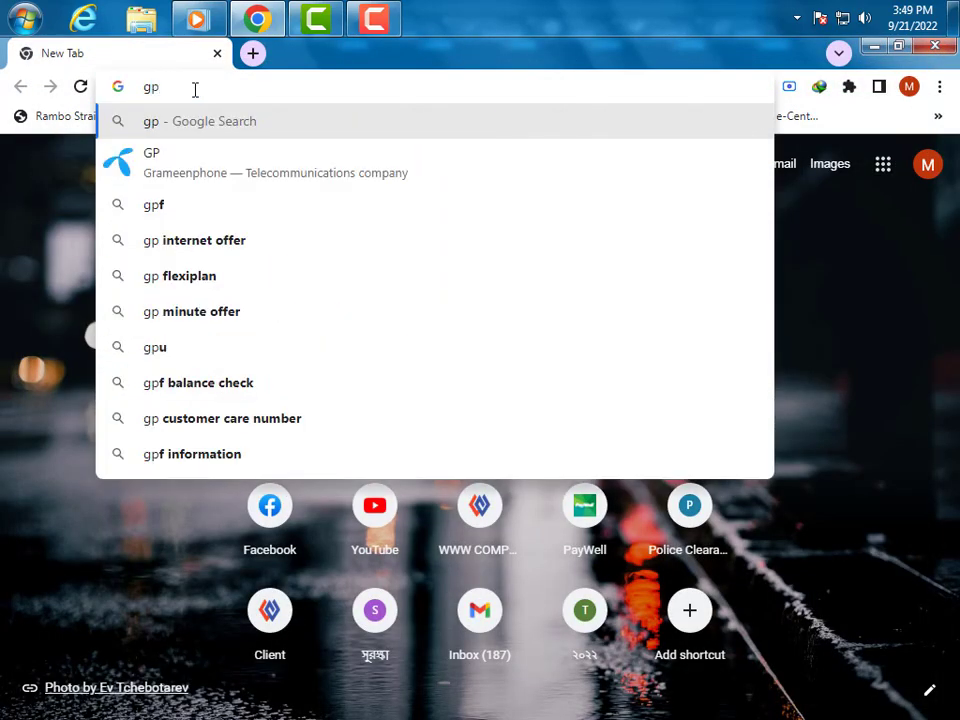
{"action": "key", "text": "BackSpace"}
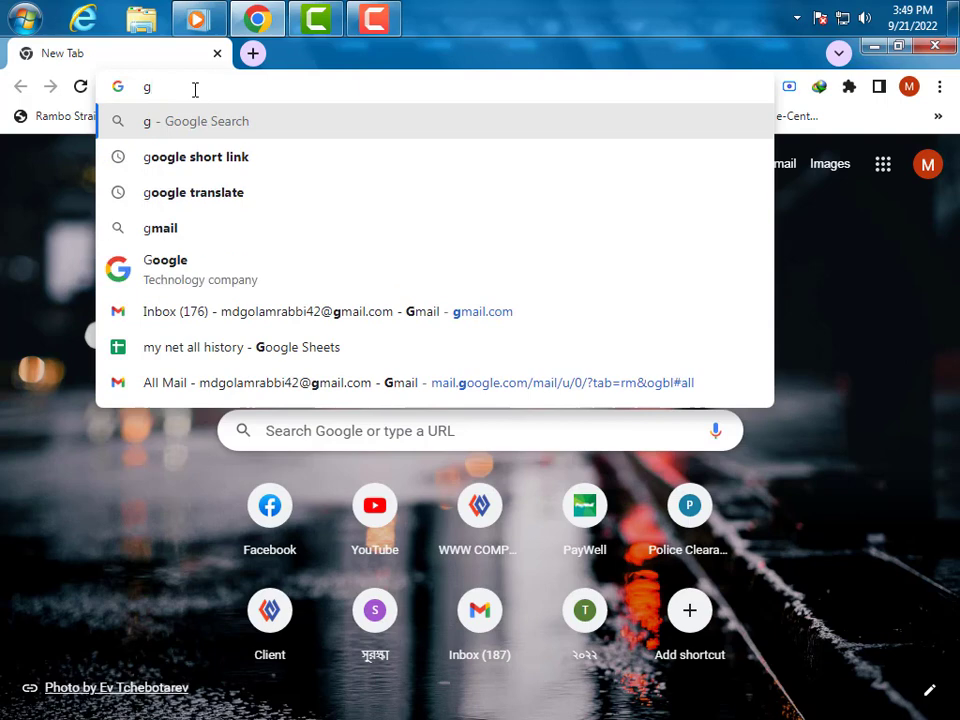
{"action": "key", "text": "Down"}
{"action": "key", "text": "Down"}
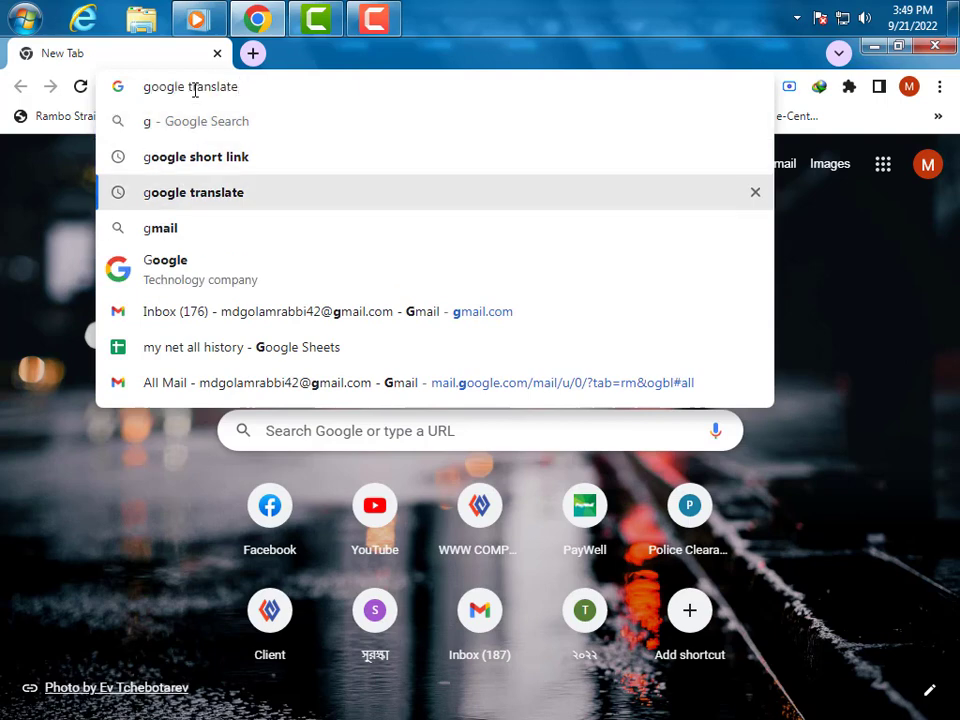
{"action": "key", "text": "BackSpace"}
{"action": "key", "text": "BackSpace"}
{"action": "key", "text": "BackSpace"}
{"action": "key", "text": "BackSpace"}
{"action": "key", "text": "BackSpace"}
{"action": "key", "text": "BackSpace"}
{"action": "key", "text": "BackSpace"}
{"action": "key", "text": "BackSpace"}
{"action": "key", "text": "BackSpace"}
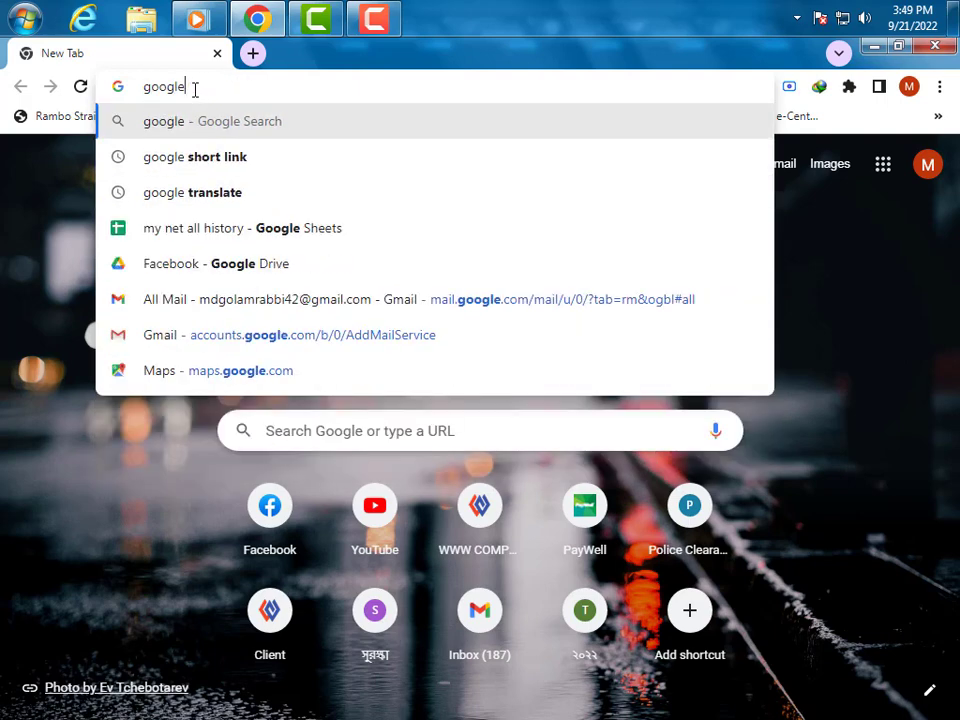
{"action": "key", "text": "BackSpace"}
{"action": "type", "text": ".com"}
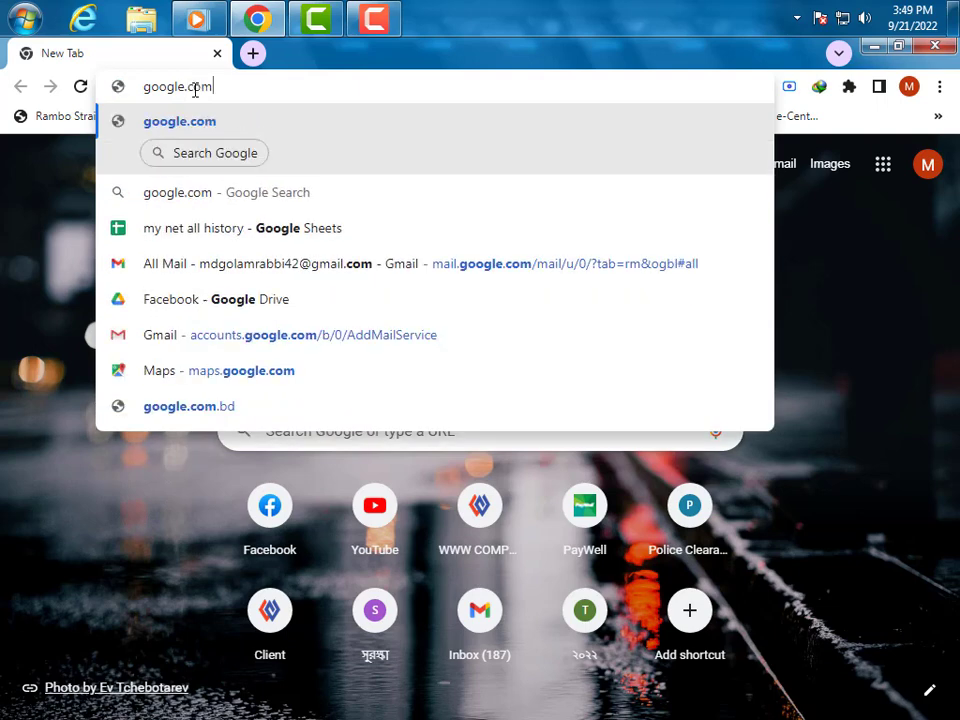
{"action": "key", "text": "Return"}
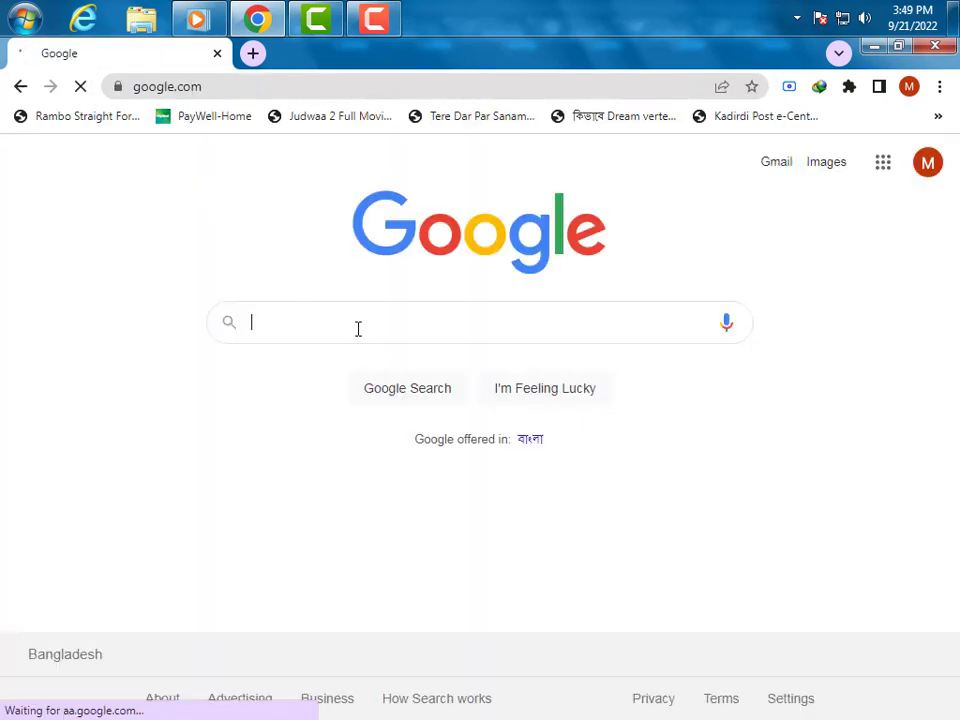
Search Google for "blogger" and open the Blogger.com result.
{"action": "left_click", "coordinate": [359, 327]}
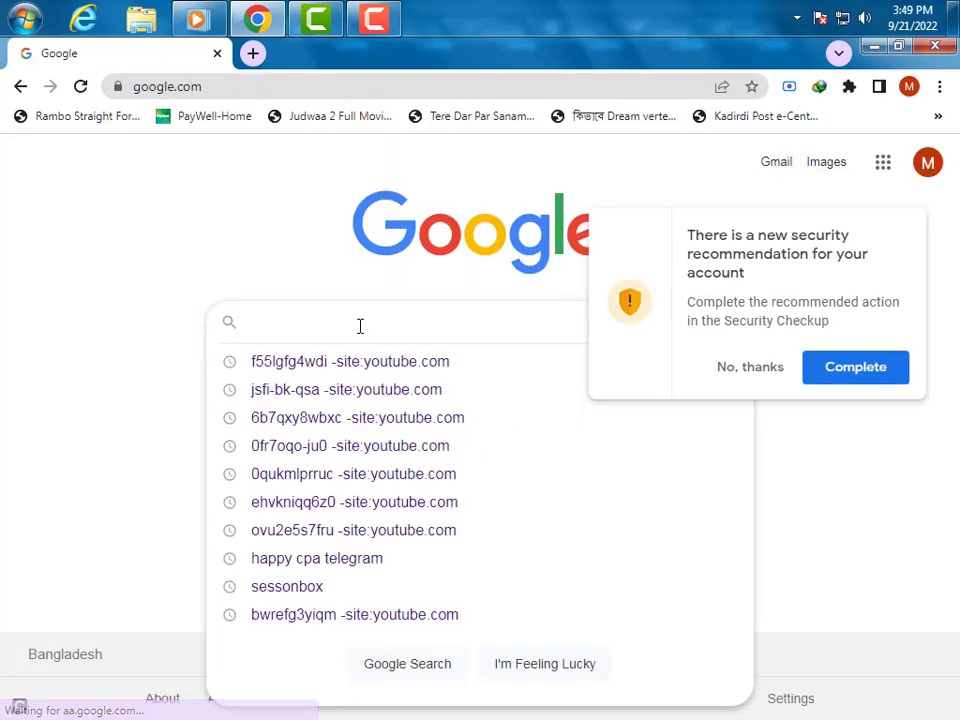
{"action": "type", "text": "blo"}
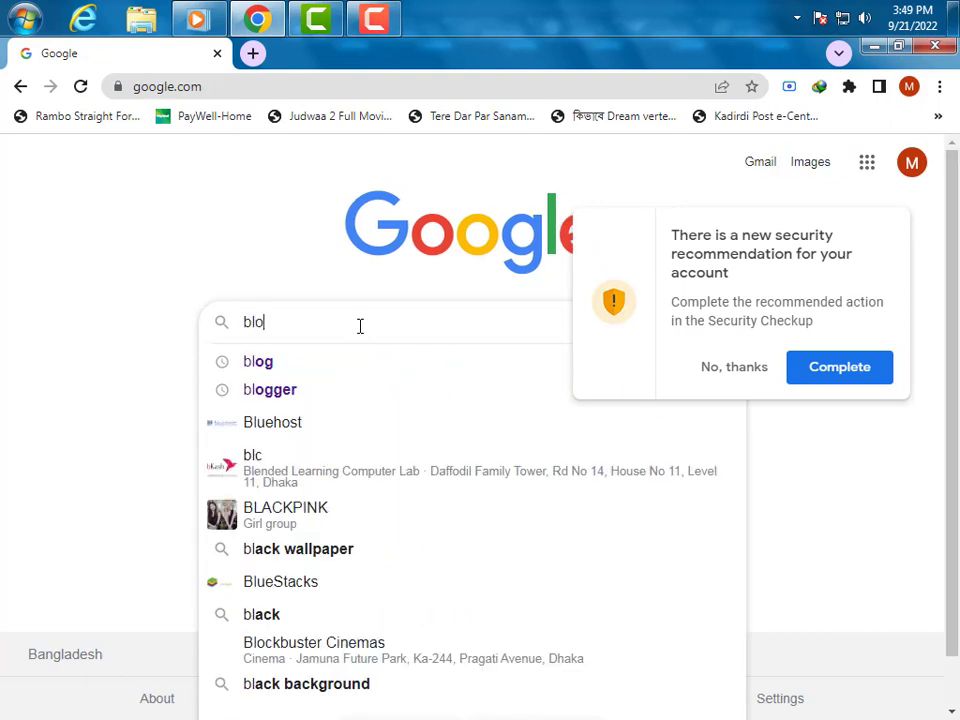
{"action": "type", "text": "gger"}
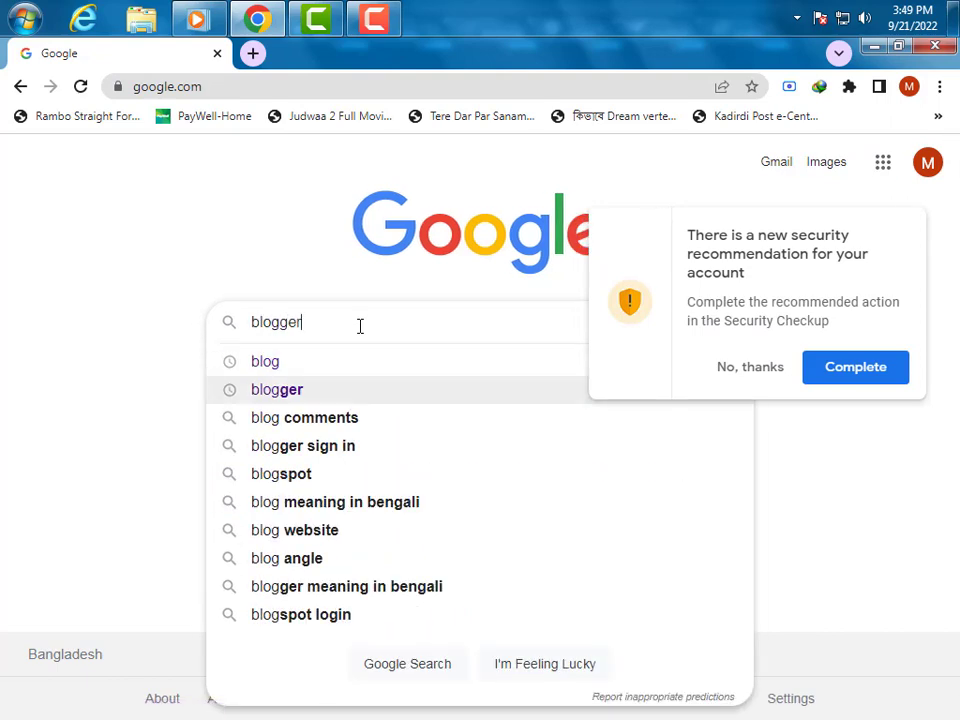
{"action": "key", "text": "Return"}
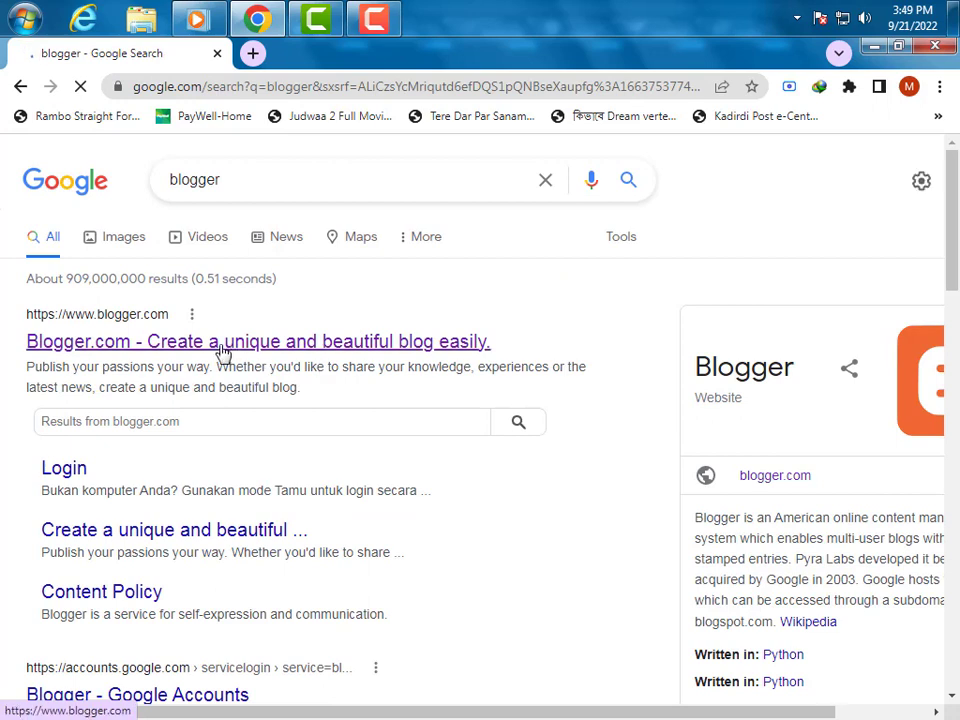
{"action": "left_click", "coordinate": [150, 345]}
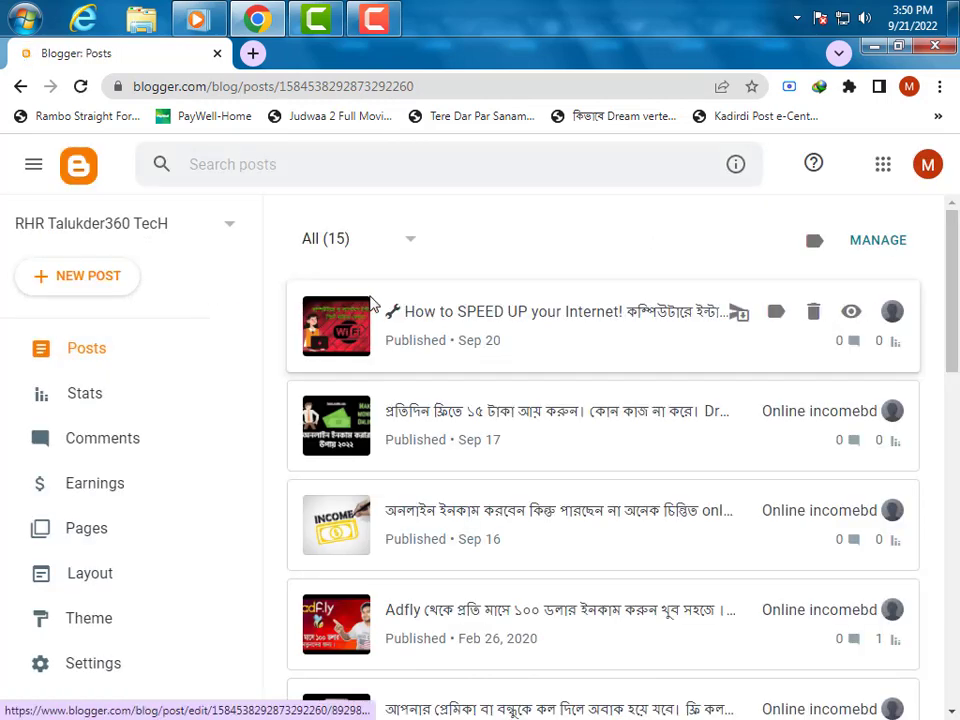
Check which Google account is signed in, and start a new blog titled "Tech Bangla BD".
{"action": "left_click", "coordinate": [927, 165]}
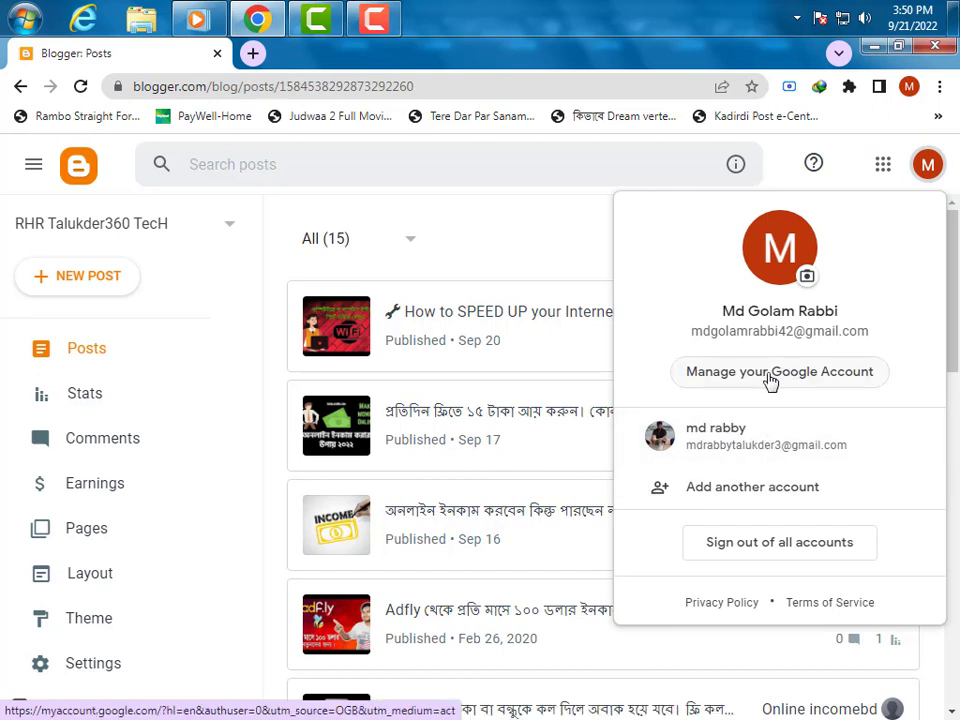
{"action": "left_click", "coordinate": [440, 212]}
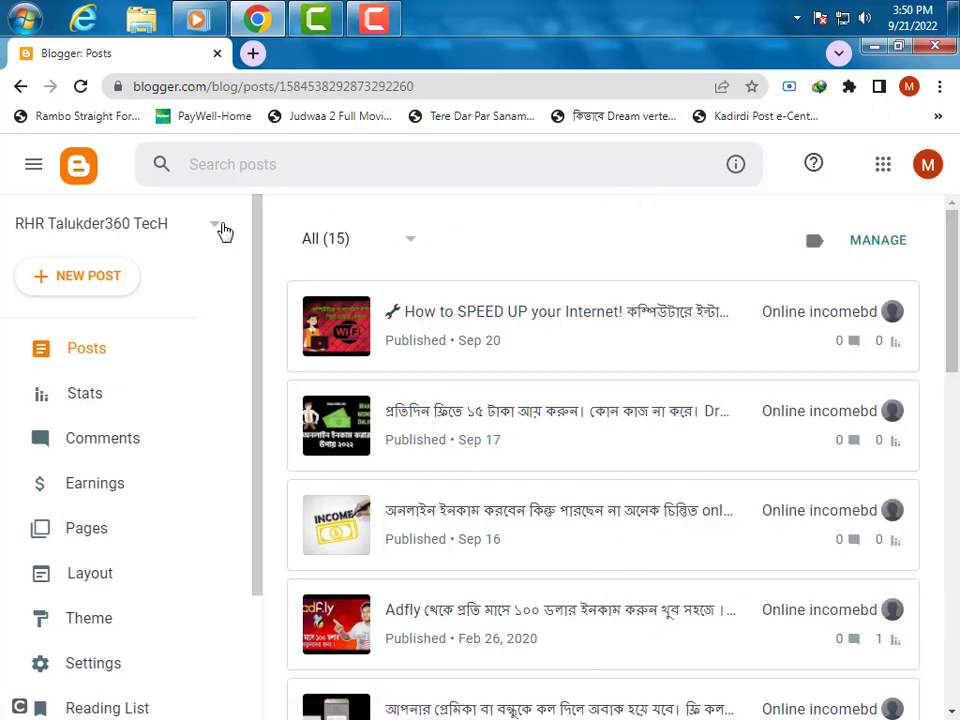
{"action": "left_click", "coordinate": [226, 225]}
{"action": "left_click", "coordinate": [184, 422]}
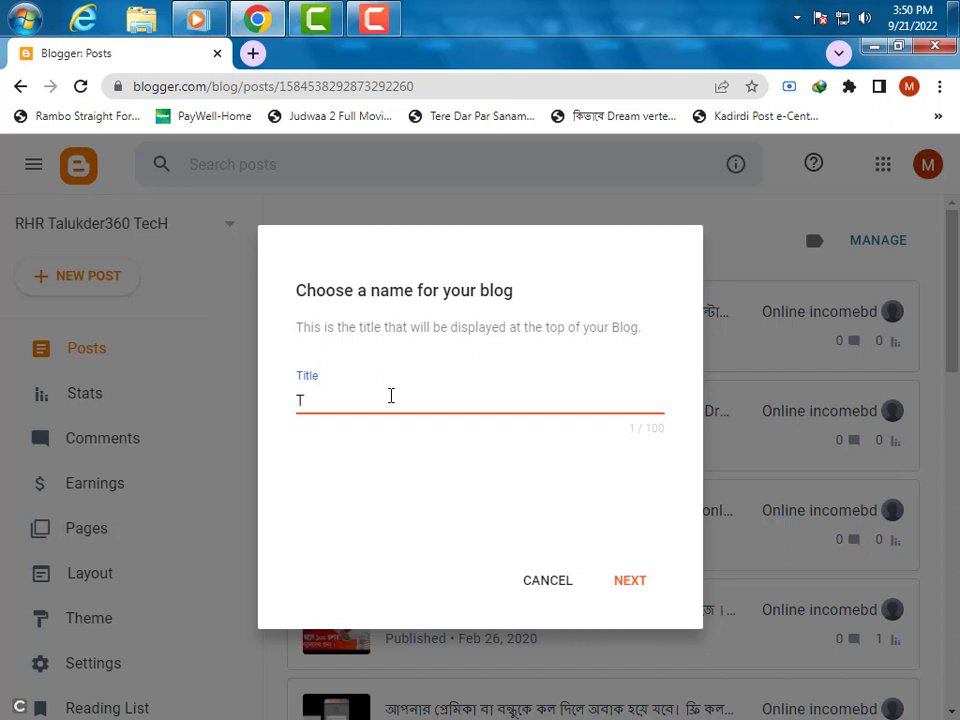
{"action": "type", "text": "ech Bangl"}
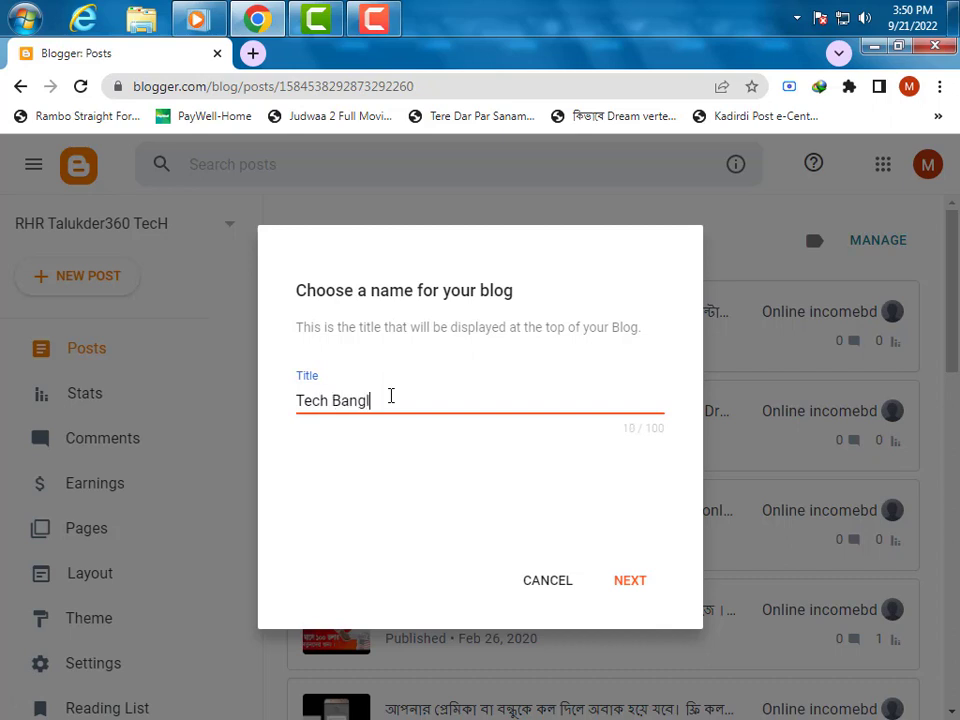
{"action": "type", "text": "a BD"}
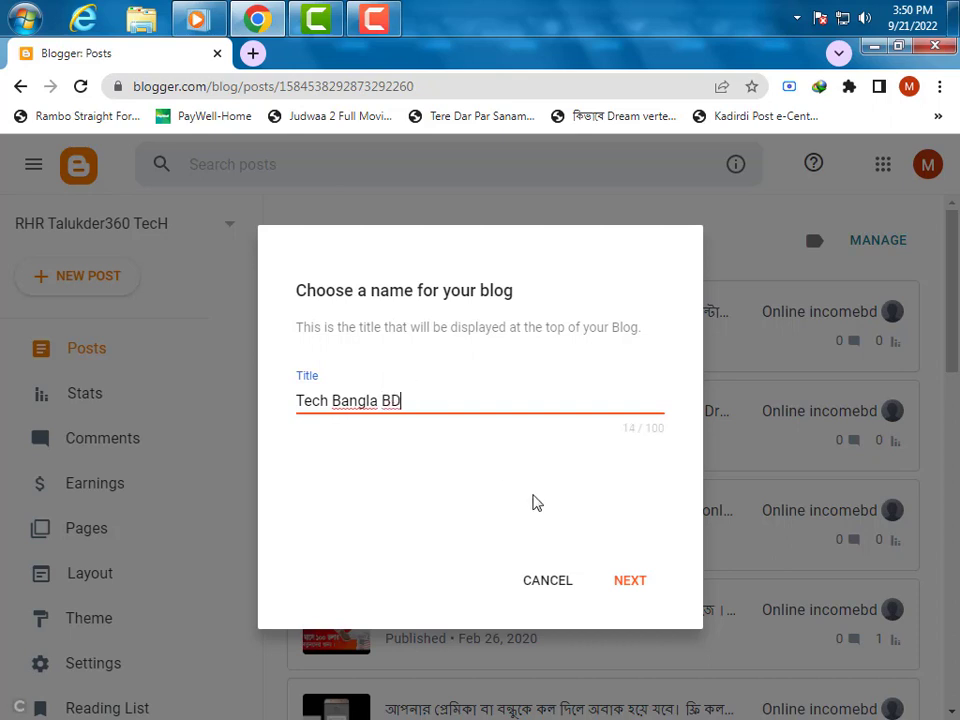
{"action": "left_click", "coordinate": [639, 582]}
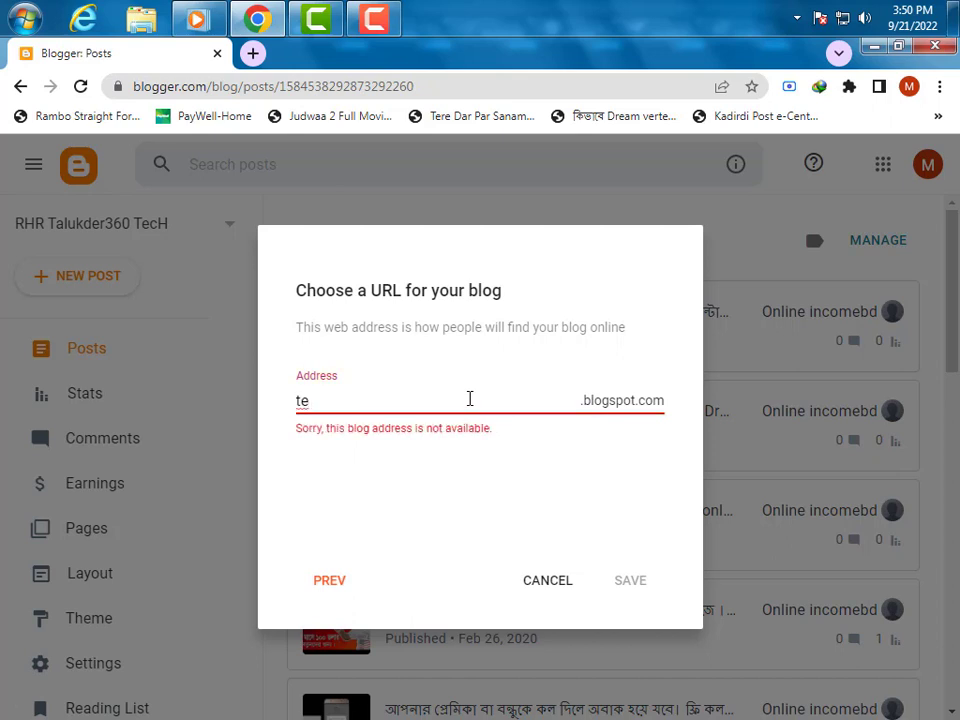
Set the new blog's address to techbanglabd420.blogspot.com and save the blog.
{"action": "type", "text": "techbangla"}
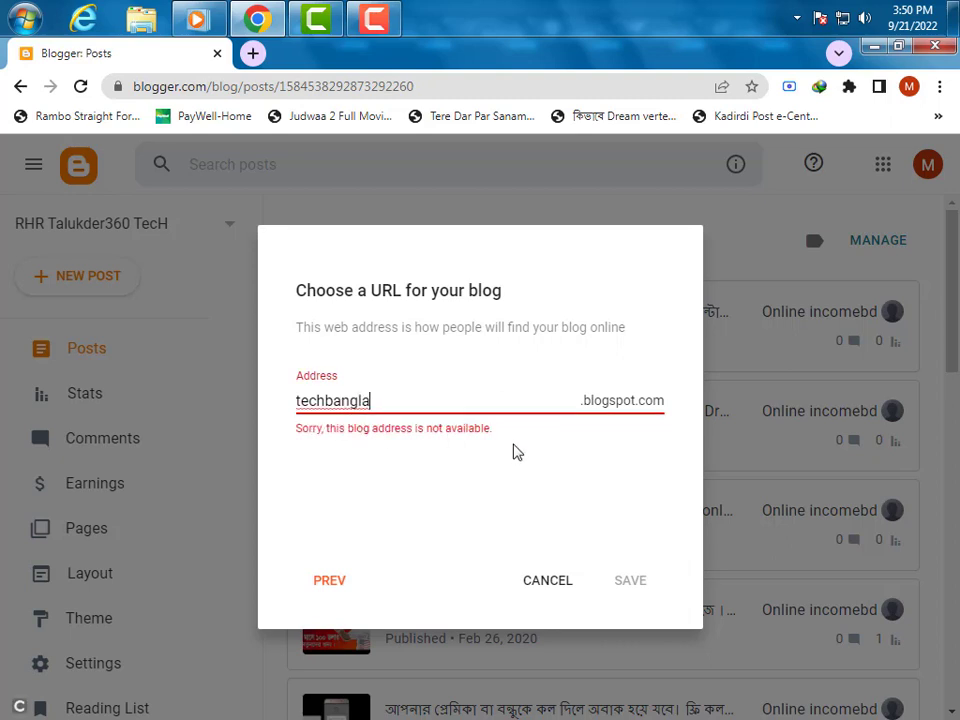
{"action": "type", "text": "bd24"}
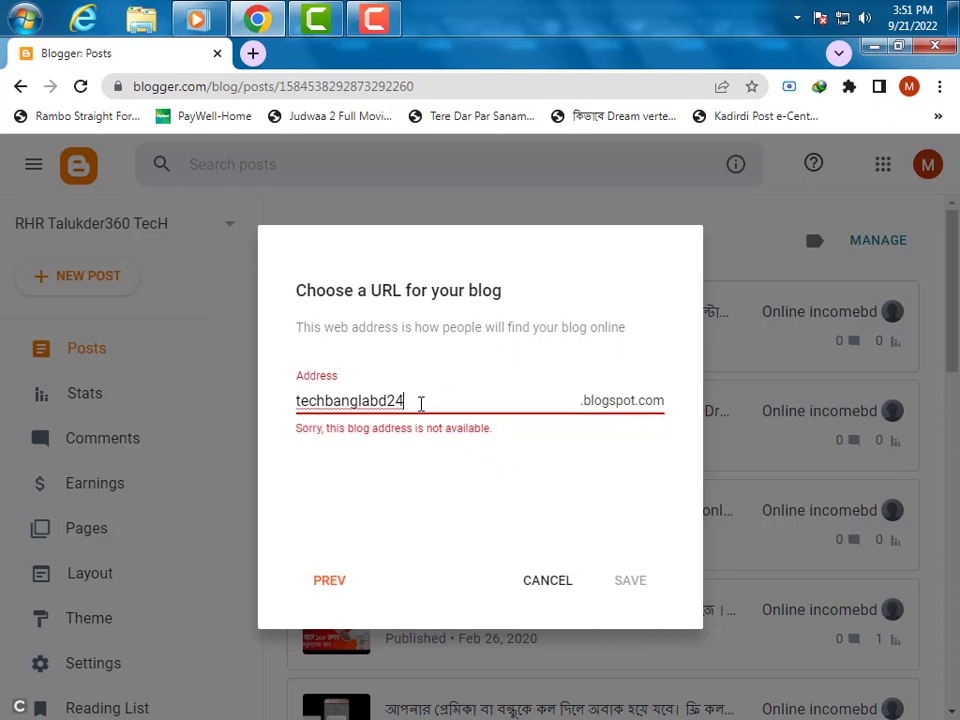
{"action": "left_click_drag", "start_coordinate": [421, 403], "coordinate": [390, 401]}
{"action": "type", "text": "420"}
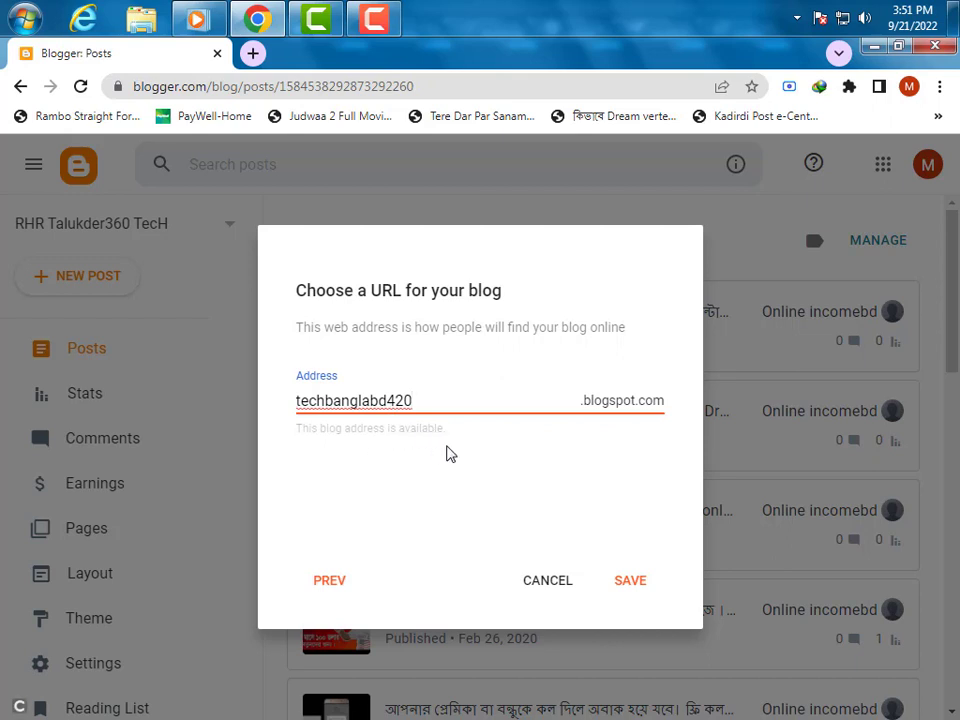
{"action": "left_click", "coordinate": [632, 583]}
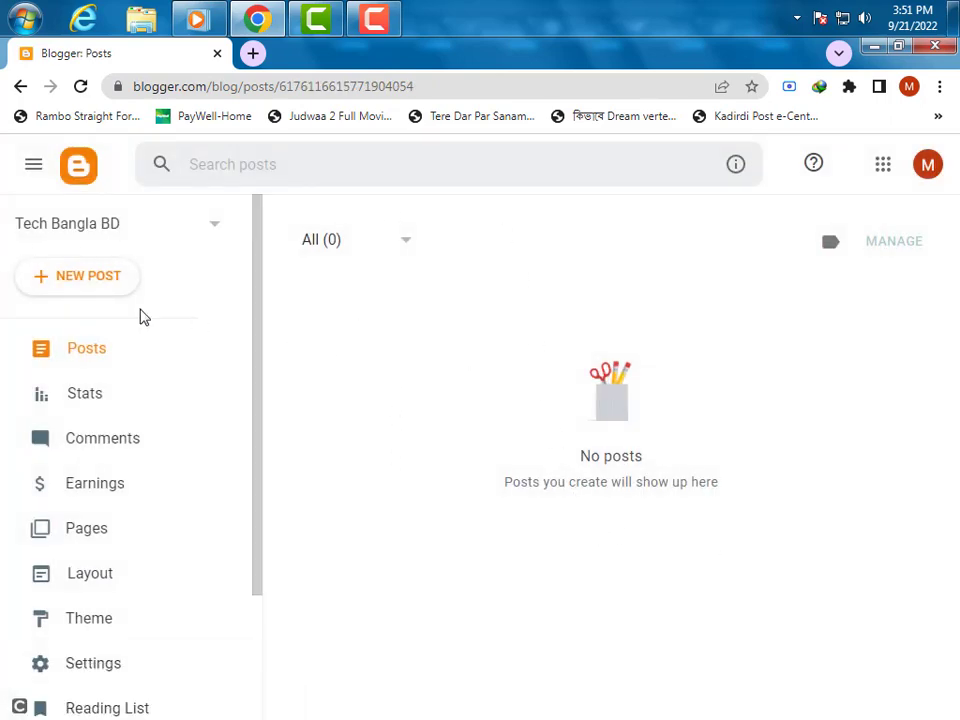
View the new blog's public page, and start a new post from the Tech Bangla BD dashboard.
{"action": "scroll", "coordinate": [205, 400], "scroll_direction": "down", "scroll_amount": 2}
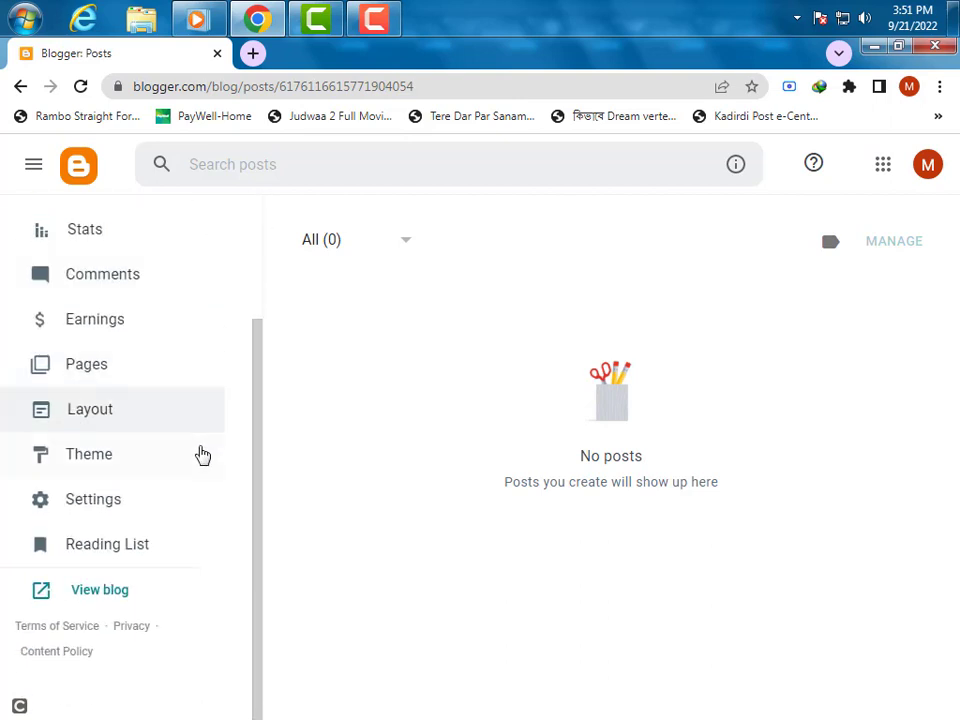
{"action": "left_click", "coordinate": [124, 593]}
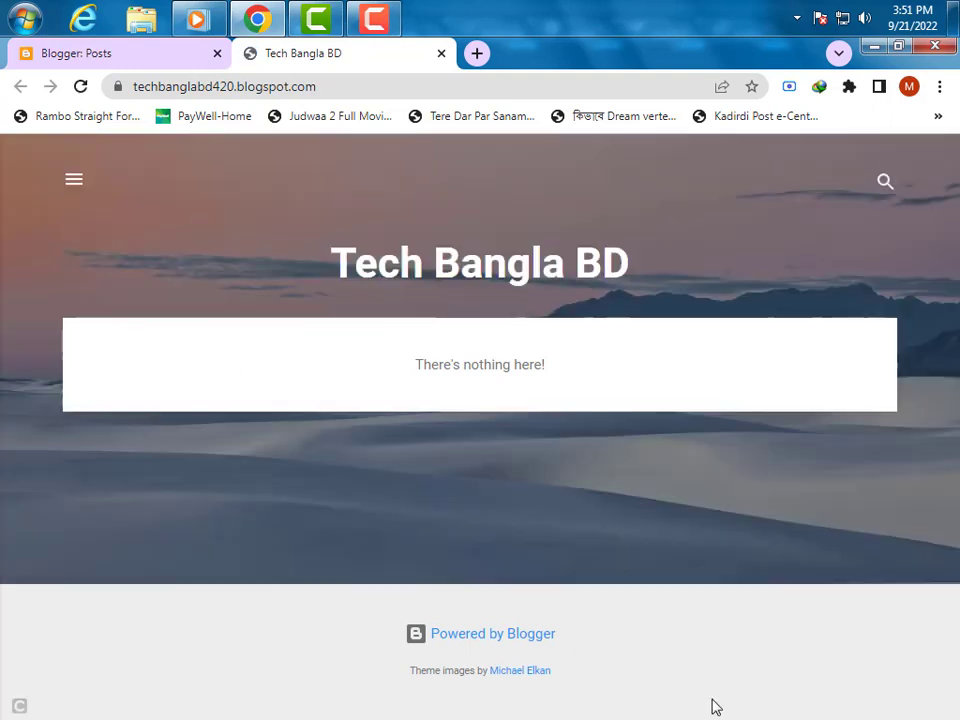
{"action": "left_click", "coordinate": [150, 52]}
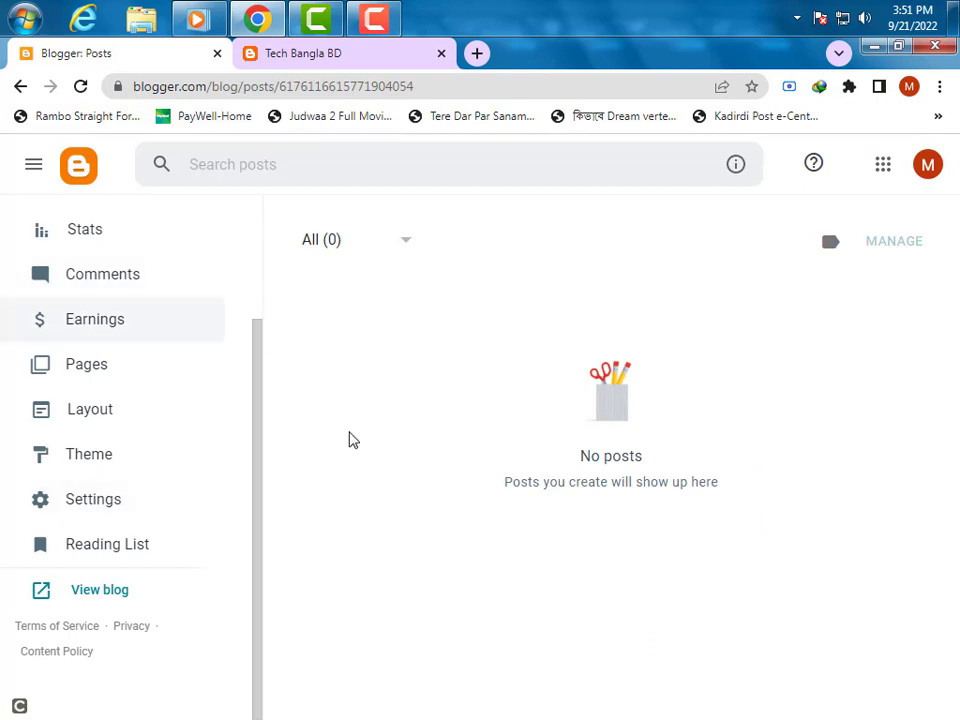
{"action": "left_click", "coordinate": [348, 54]}
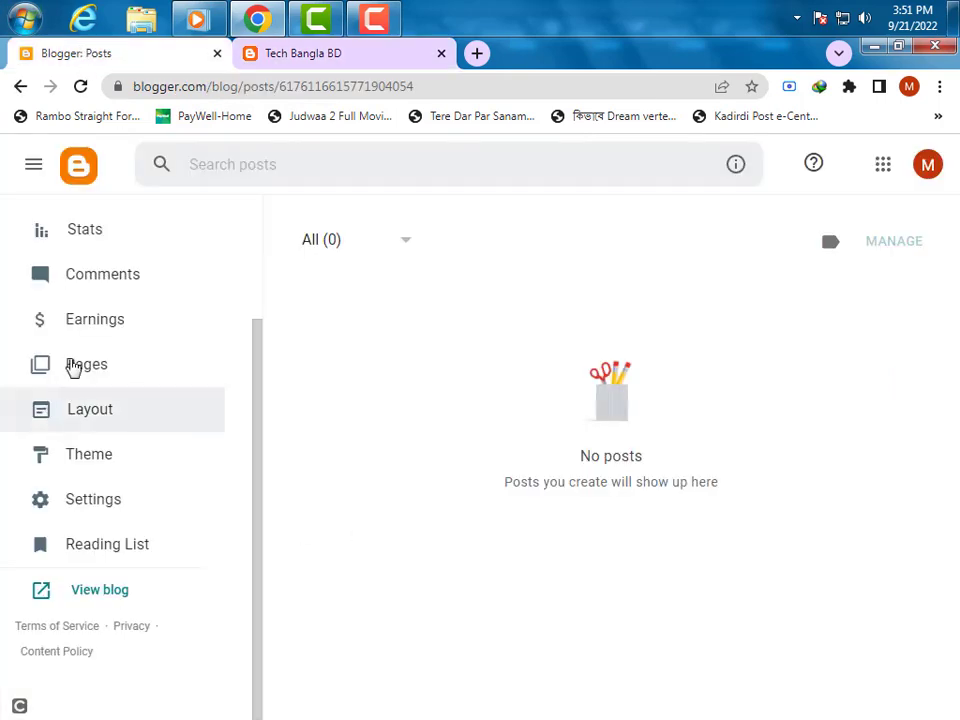
{"action": "scroll", "coordinate": [71, 330], "scroll_direction": "up", "scroll_amount": 2}
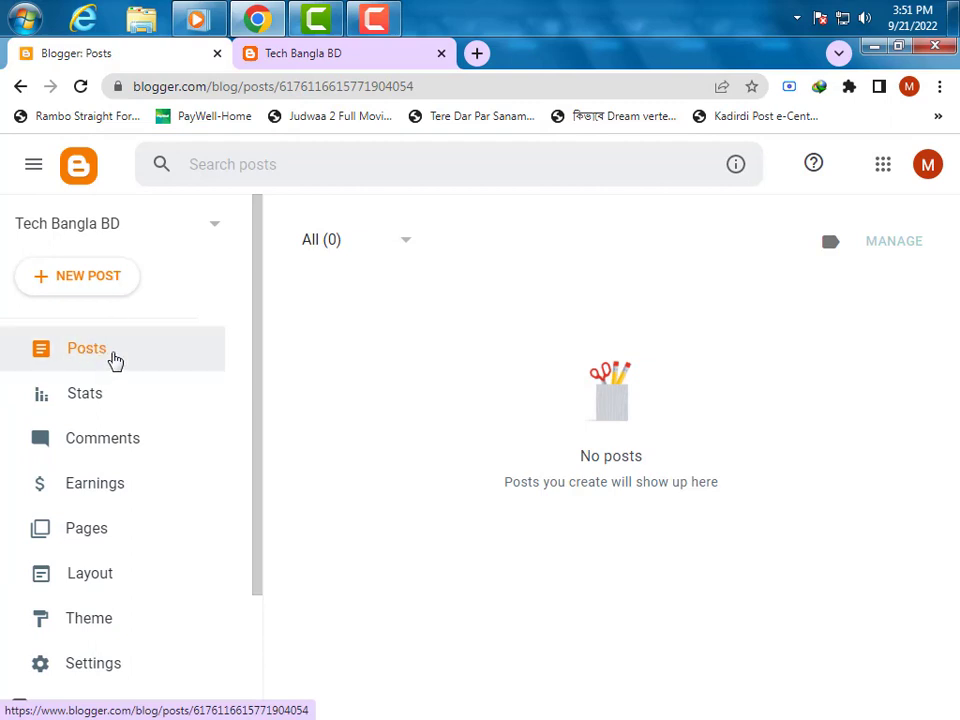
{"action": "left_click", "coordinate": [108, 284]}
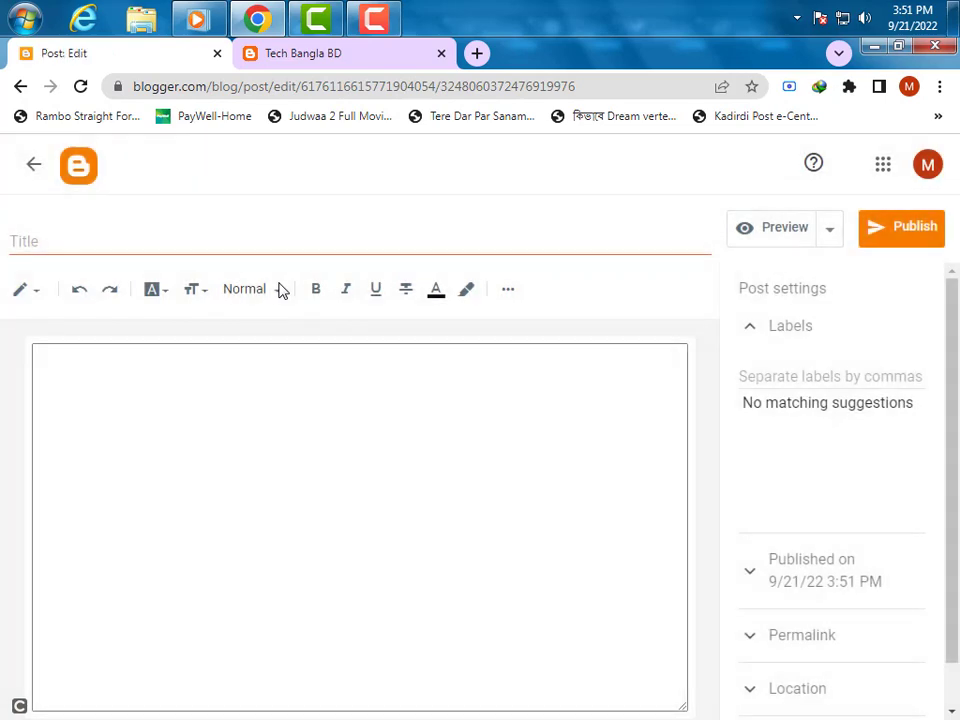
Search Google for "online vincome" in a new browser tab.
{"action": "left_click", "coordinate": [484, 58]}
{"action": "type", "text": "onlu"}
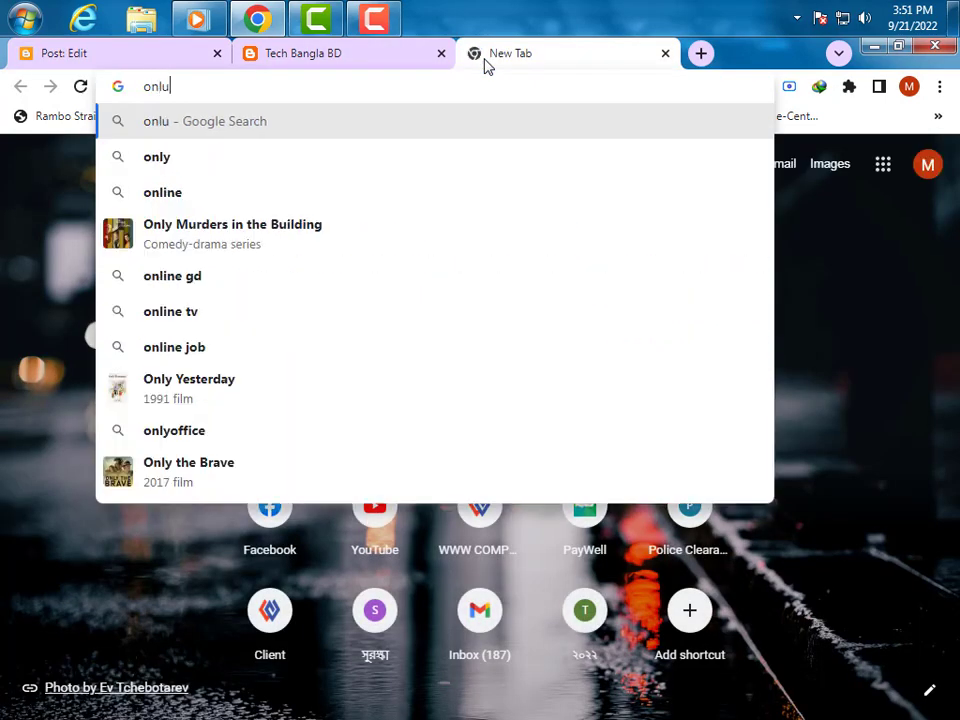
{"action": "key", "text": "BackSpace"}
{"action": "type", "text": "ine v"}
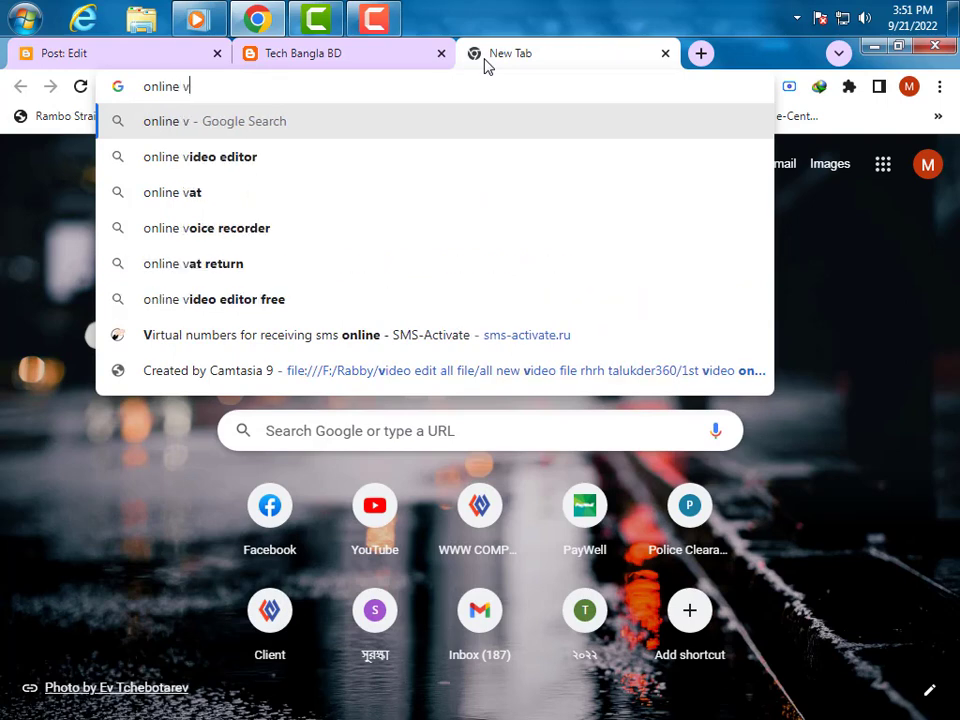
{"action": "type", "text": "income"}
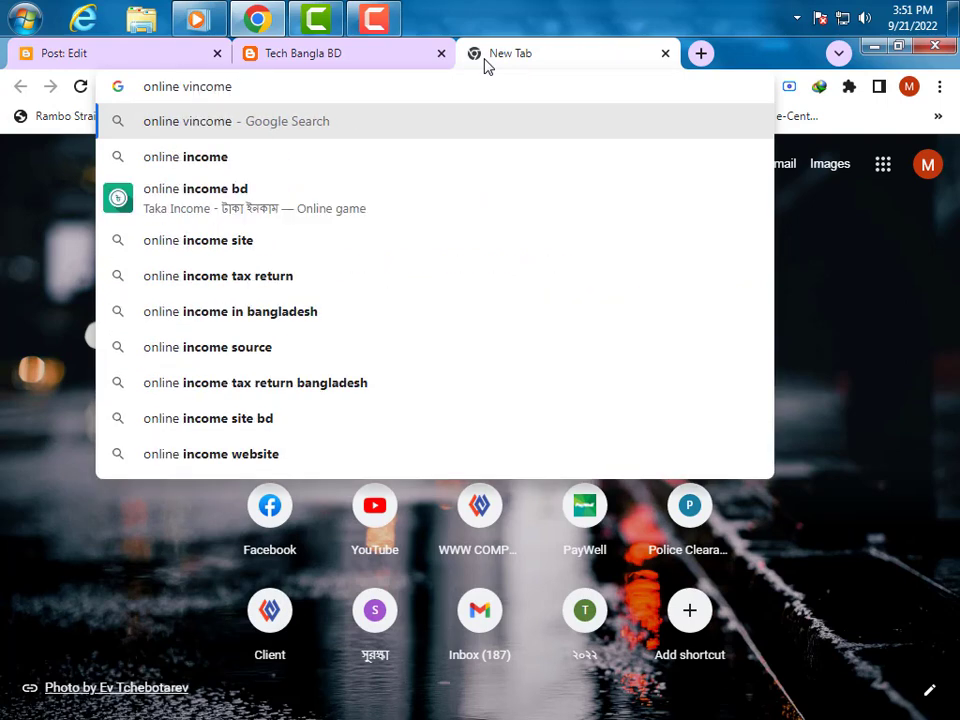
{"action": "key", "text": "Return"}
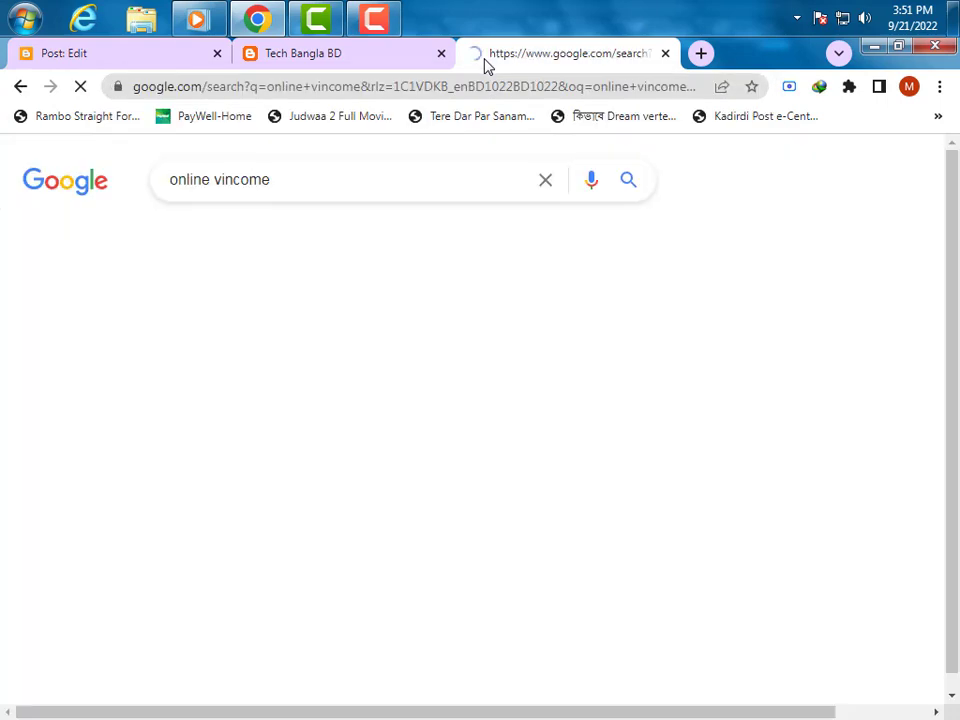
Open the Oberlo result "28 Realistic Ways to Make Money Online" in its own tab and switch to it.
{"action": "scroll", "coordinate": [178, 408], "scroll_direction": "down", "scroll_amount": 8}
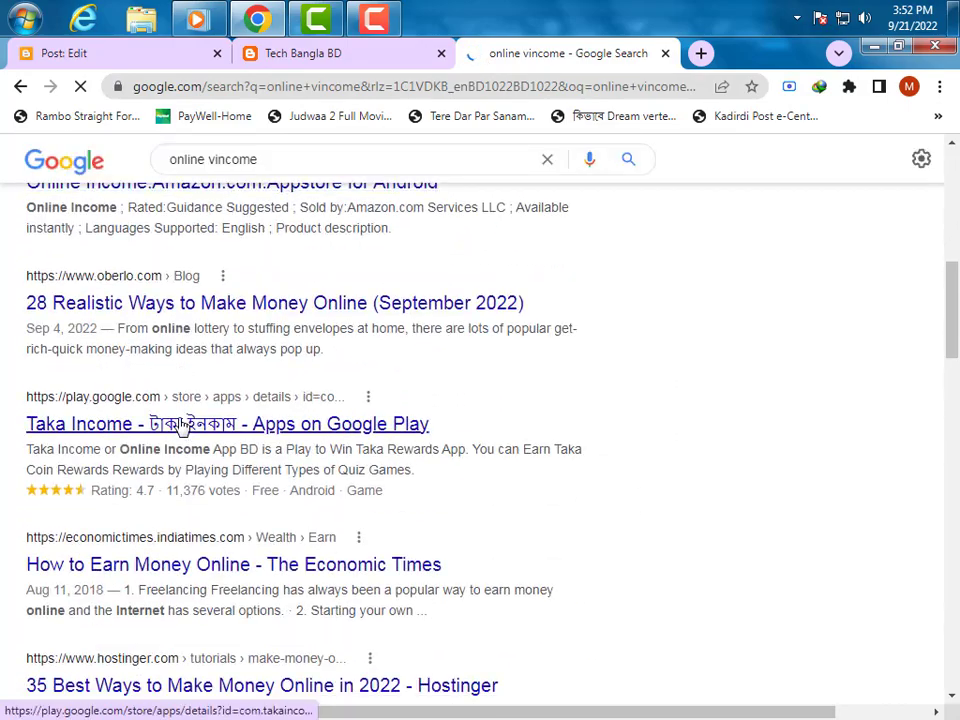
{"action": "scroll", "coordinate": [193, 422], "scroll_direction": "up", "scroll_amount": 6}
{"action": "scroll", "coordinate": [150, 300], "scroll_direction": "up", "scroll_amount": 1}
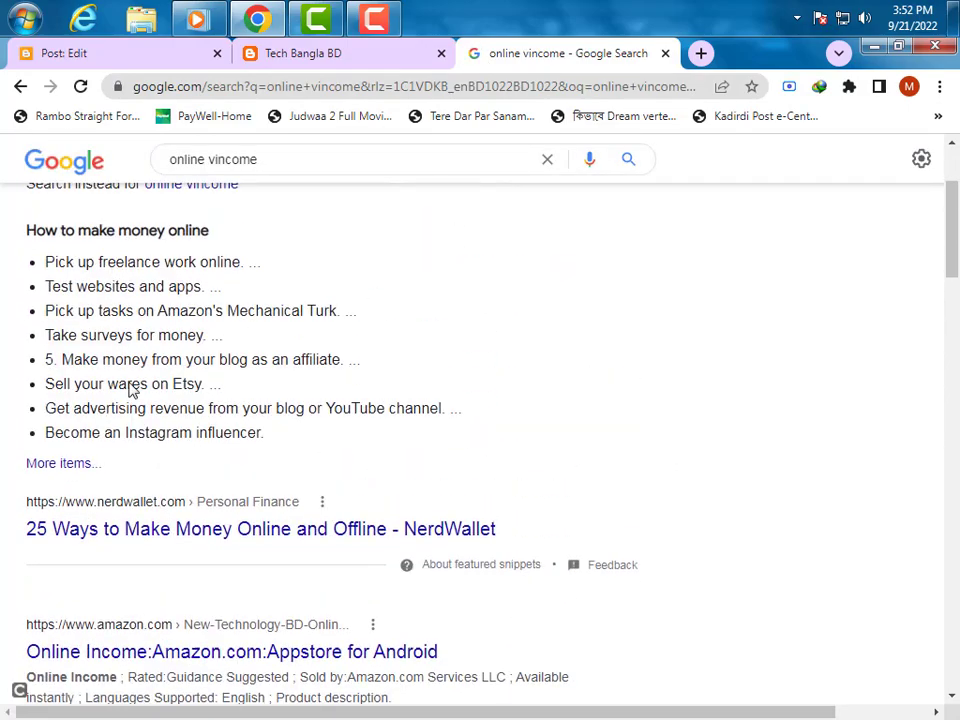
{"action": "scroll", "coordinate": [140, 430], "scroll_direction": "up", "scroll_amount": 1}
{"action": "scroll", "coordinate": [140, 455], "scroll_direction": "down", "scroll_amount": 5}
{"action": "right_click", "coordinate": [197, 397]}
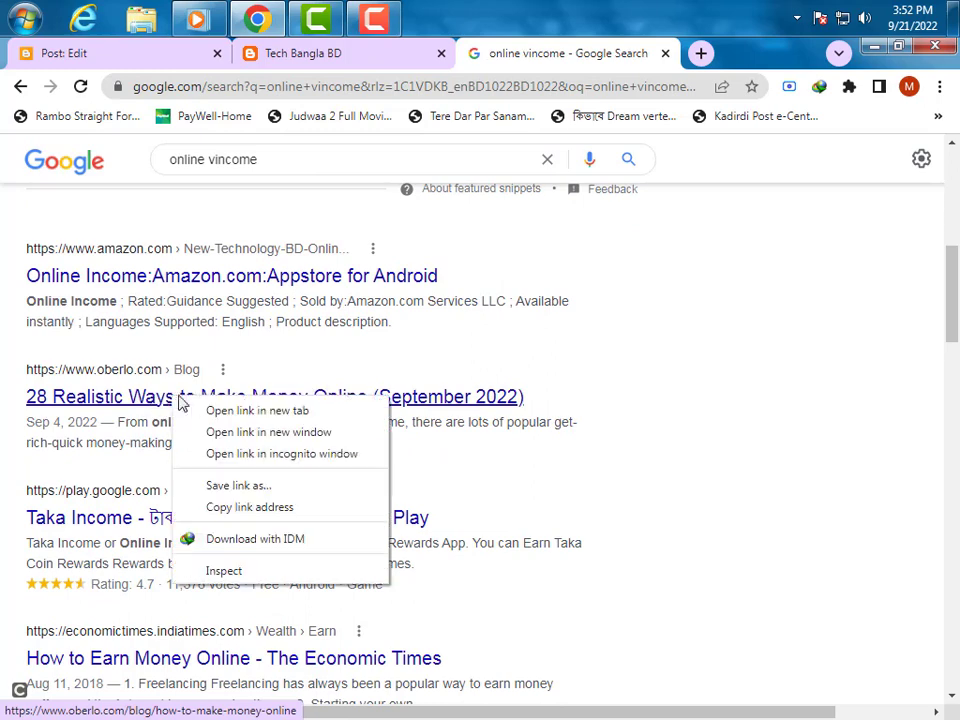
{"action": "left_click", "coordinate": [205, 411]}
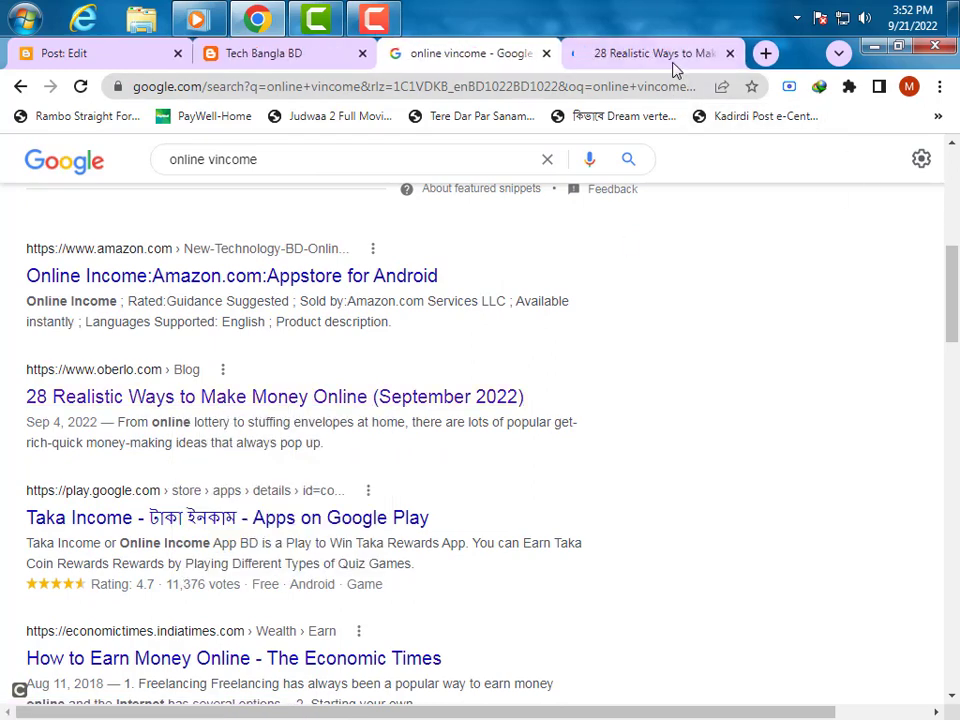
{"action": "left_click", "coordinate": [668, 54]}
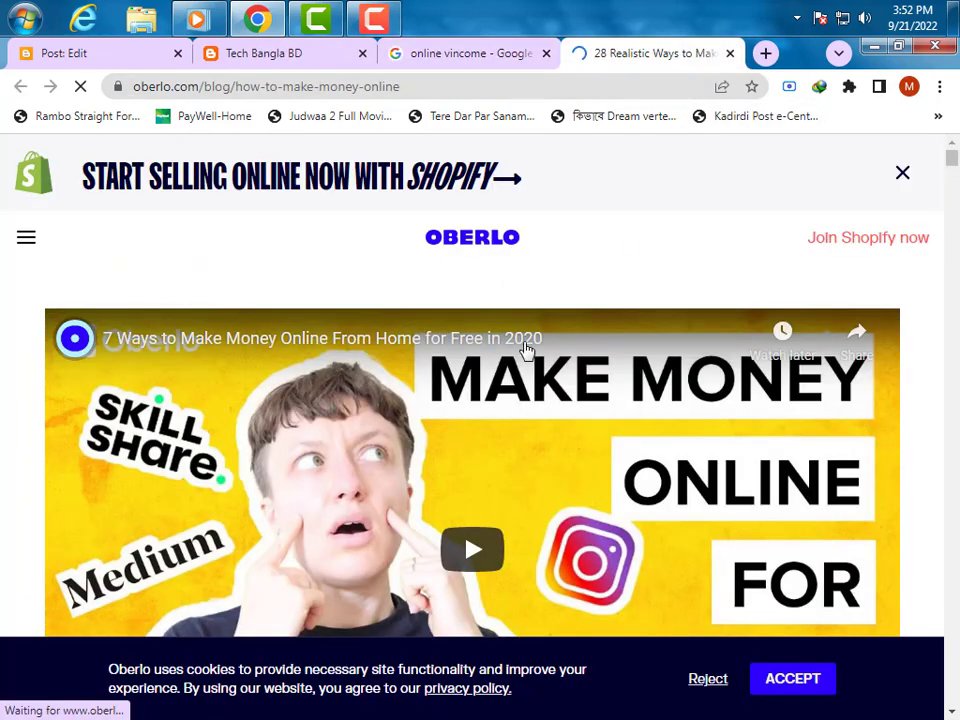
Copy the headline of the Oberlo article.
{"action": "mouse_move", "coordinate": [952, 166]}
{"action": "left_mouse_down"}
{"action": "mouse_move", "coordinate": [952, 182]}
{"action": "mouse_move", "coordinate": [952, 166]}
{"action": "left_mouse_up"}
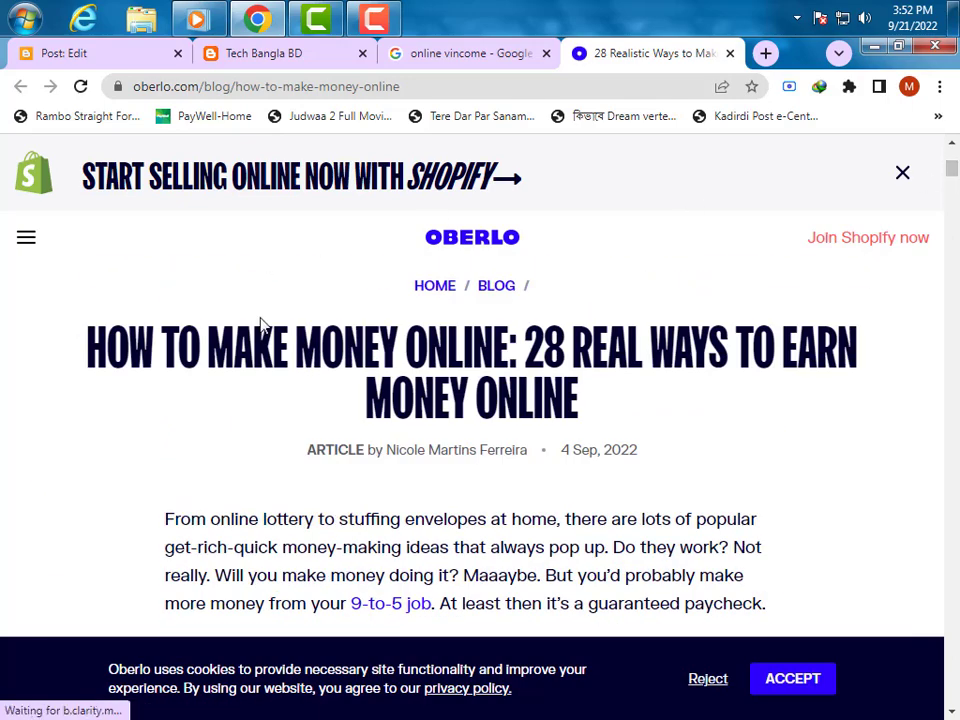
{"action": "triple_click", "coordinate": [288, 343]}
{"action": "right_click", "coordinate": [290, 343]}
{"action": "left_click", "coordinate": [330, 358]}
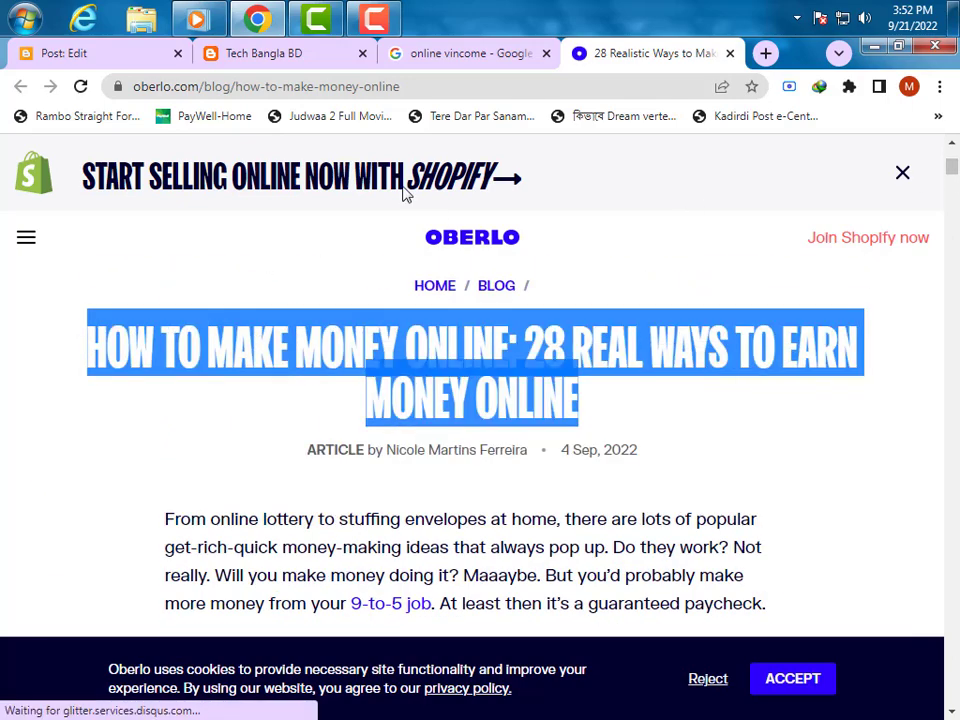
Paste the copied headline as the title of the new Blogger post and shorten it to "HOW TO MAKE MONEY ONLINE".
{"action": "left_click", "coordinate": [490, 56]}
{"action": "left_click", "coordinate": [270, 53]}
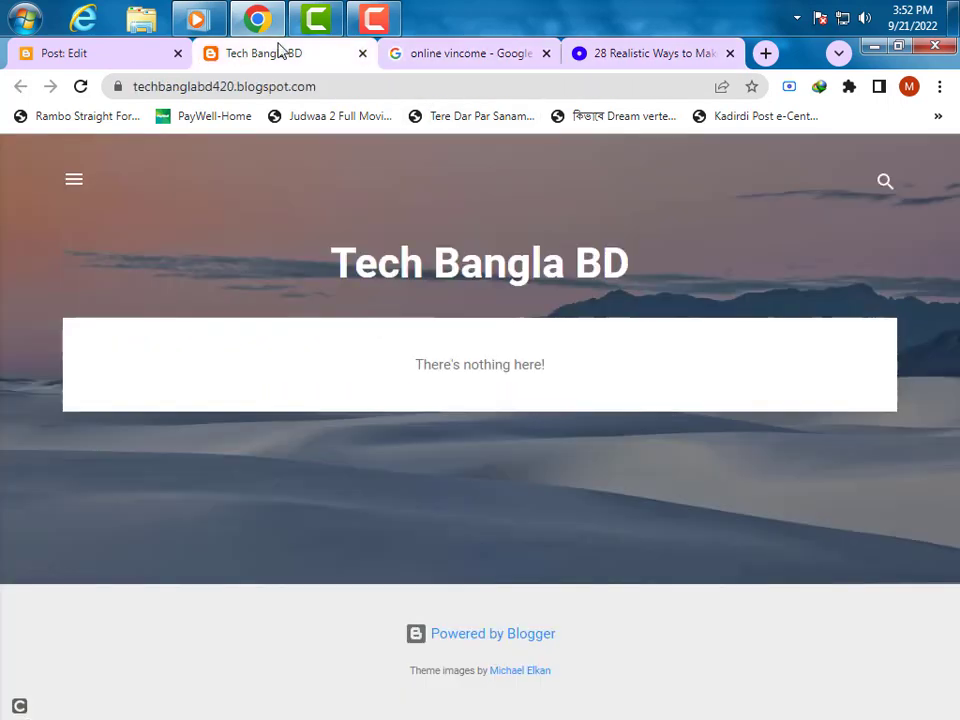
{"action": "left_click", "coordinate": [105, 55]}
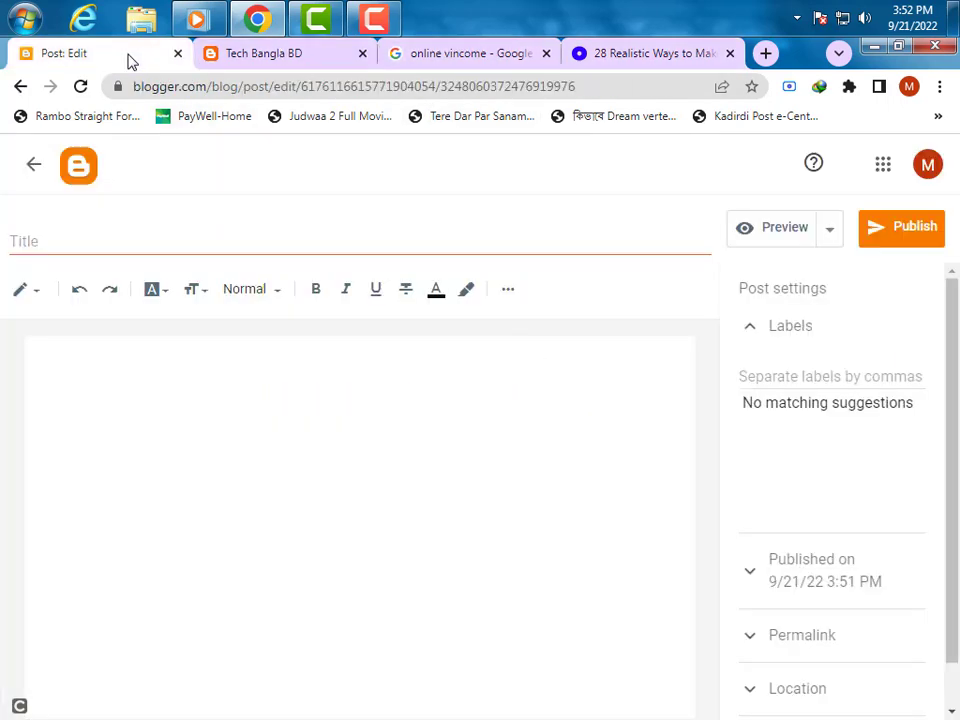
{"action": "left_click", "coordinate": [118, 238]}
{"action": "right_click", "coordinate": [118, 238]}
{"action": "left_click", "coordinate": [158, 346]}
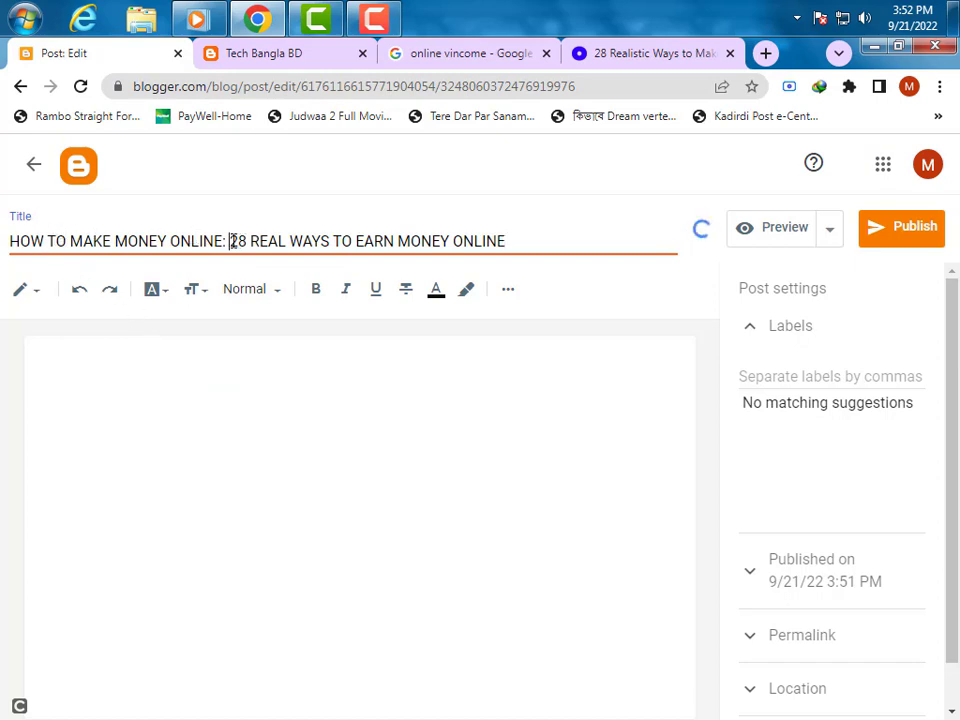
{"action": "left_click_drag", "start_coordinate": [239, 243], "coordinate": [521, 241]}
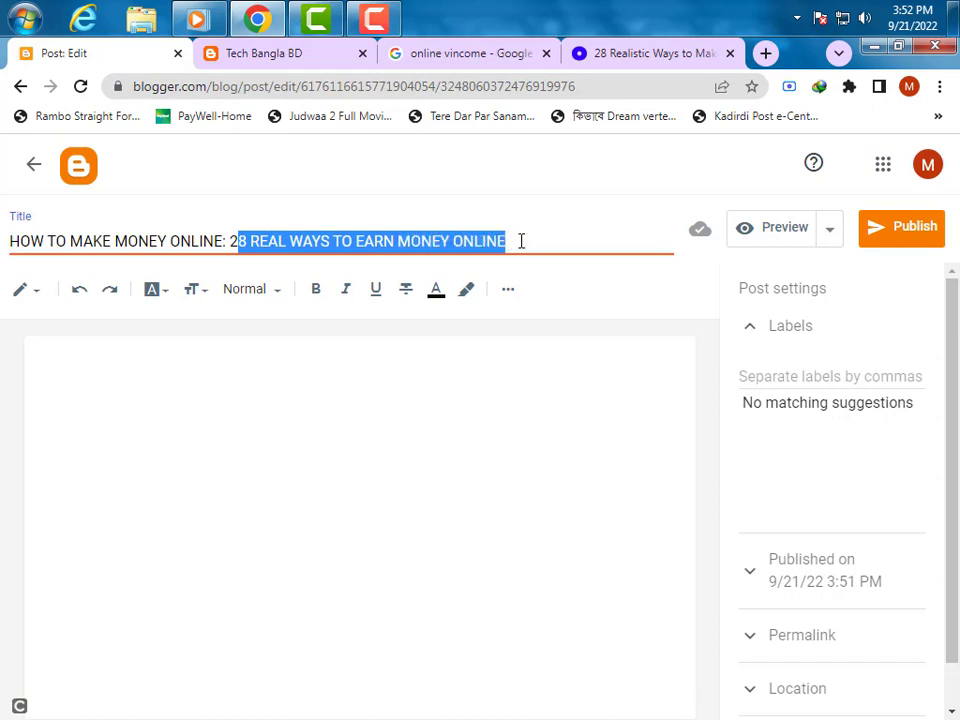
{"action": "key", "text": "BackSpace"}
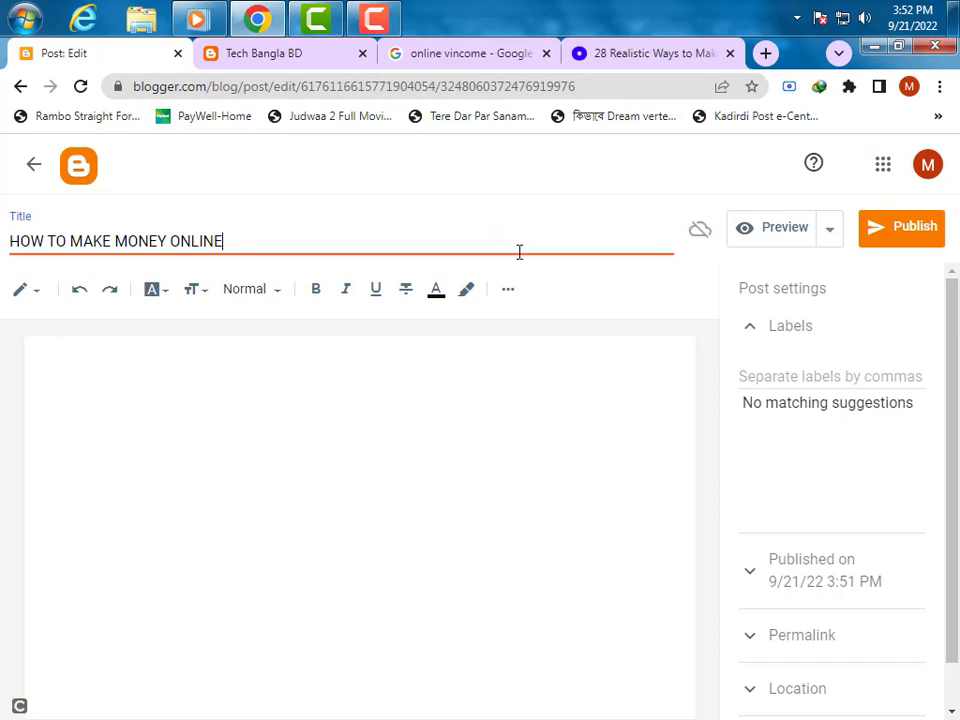
Paste the copied article headline into the post body and format it as a Minor Heading.
{"action": "right_click", "coordinate": [183, 368]}
{"action": "left_click", "coordinate": [239, 486]}
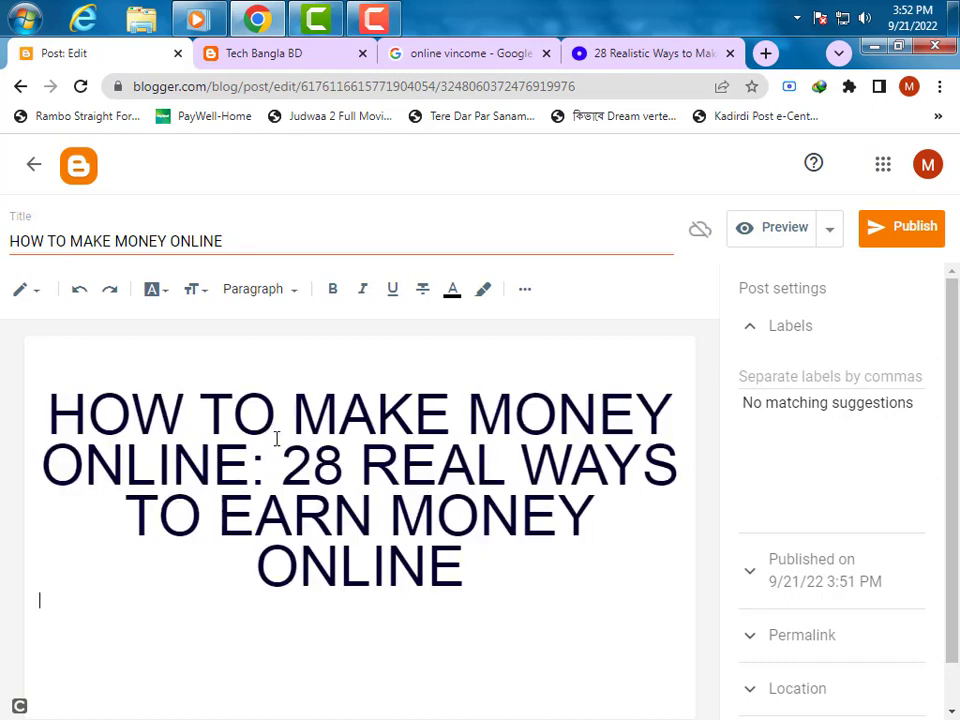
{"action": "left_click_drag", "start_coordinate": [460, 557], "coordinate": [67, 430]}
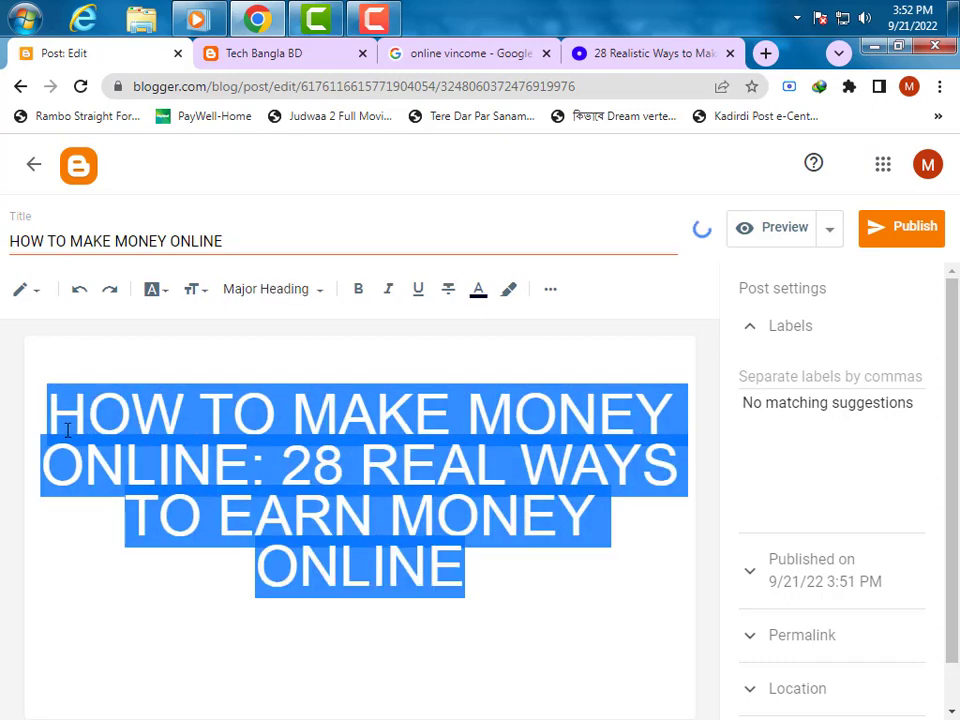
{"action": "right_click", "coordinate": [231, 440]}
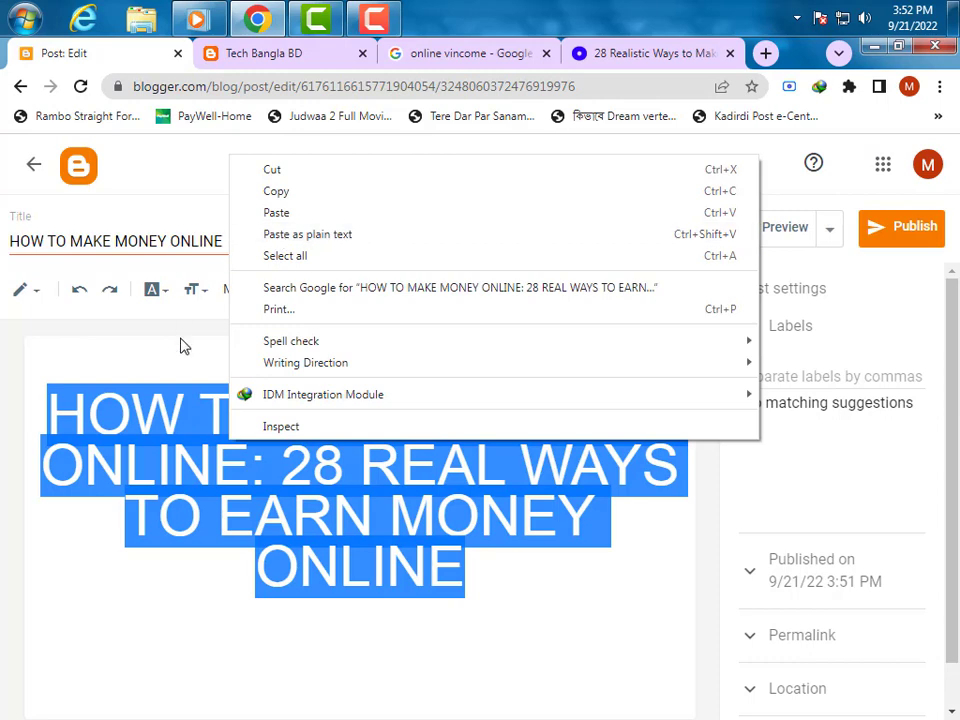
{"action": "left_click", "coordinate": [190, 160]}
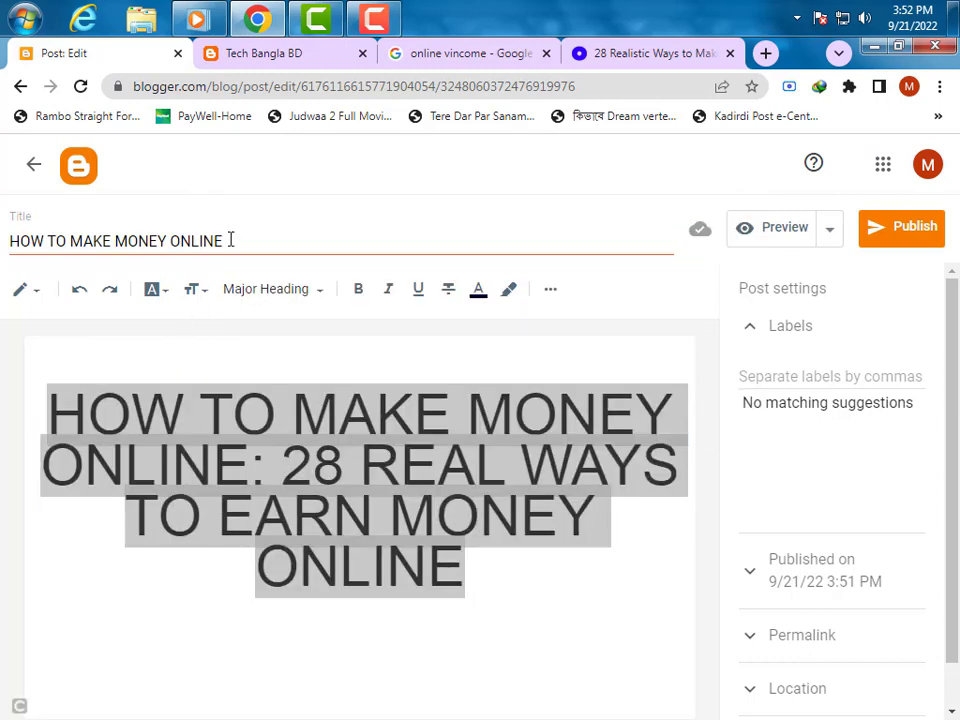
{"action": "left_click", "coordinate": [331, 290]}
{"action": "left_click", "coordinate": [320, 370]}
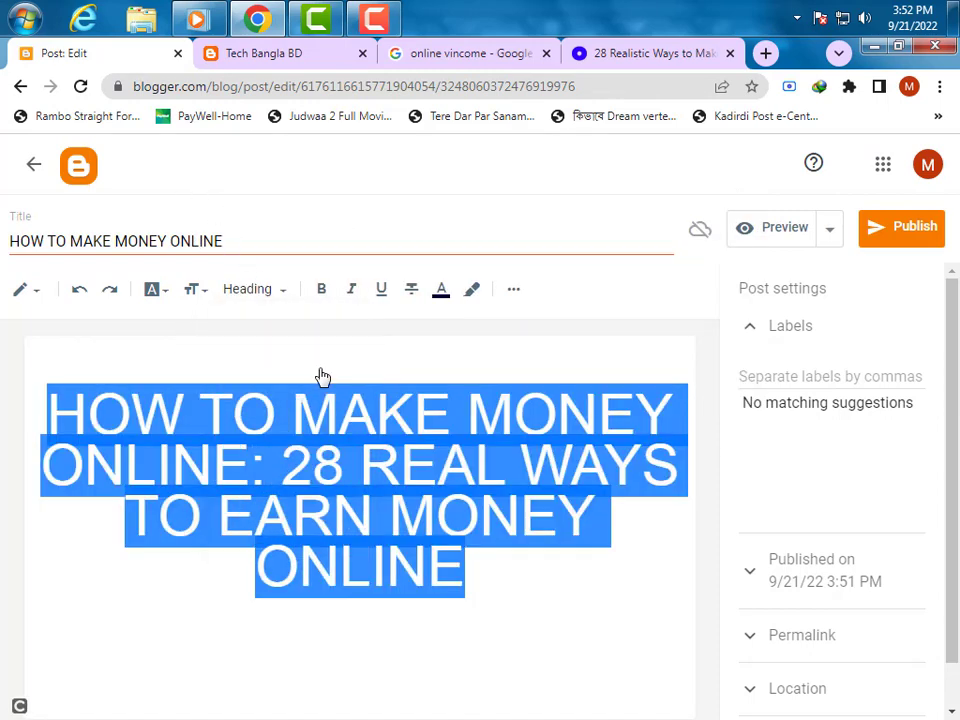
{"action": "left_click", "coordinate": [284, 294]}
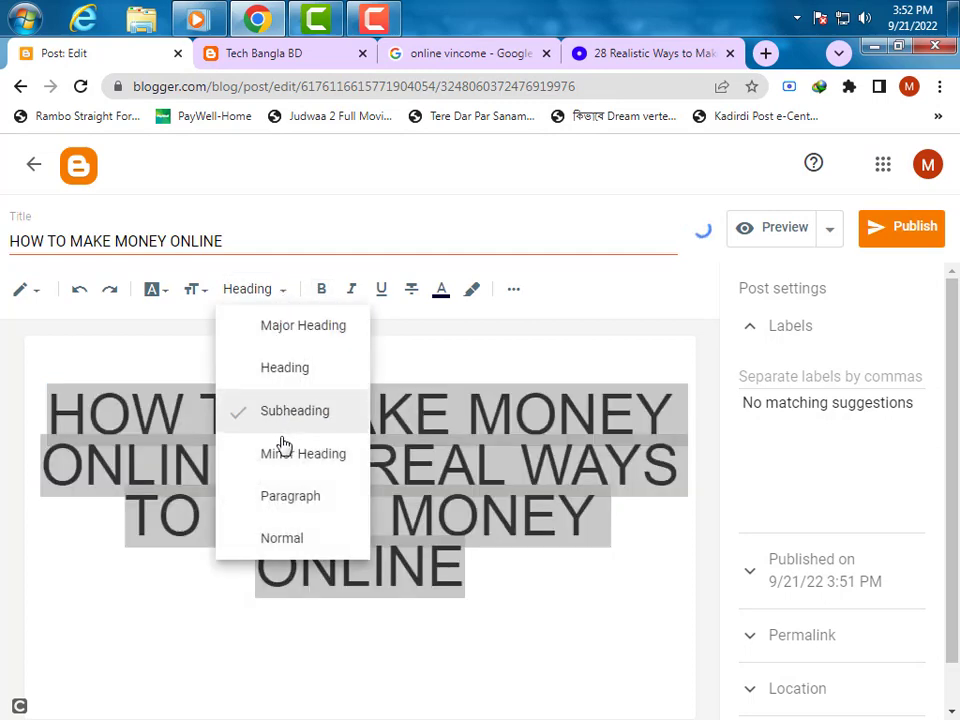
{"action": "left_click", "coordinate": [303, 453]}
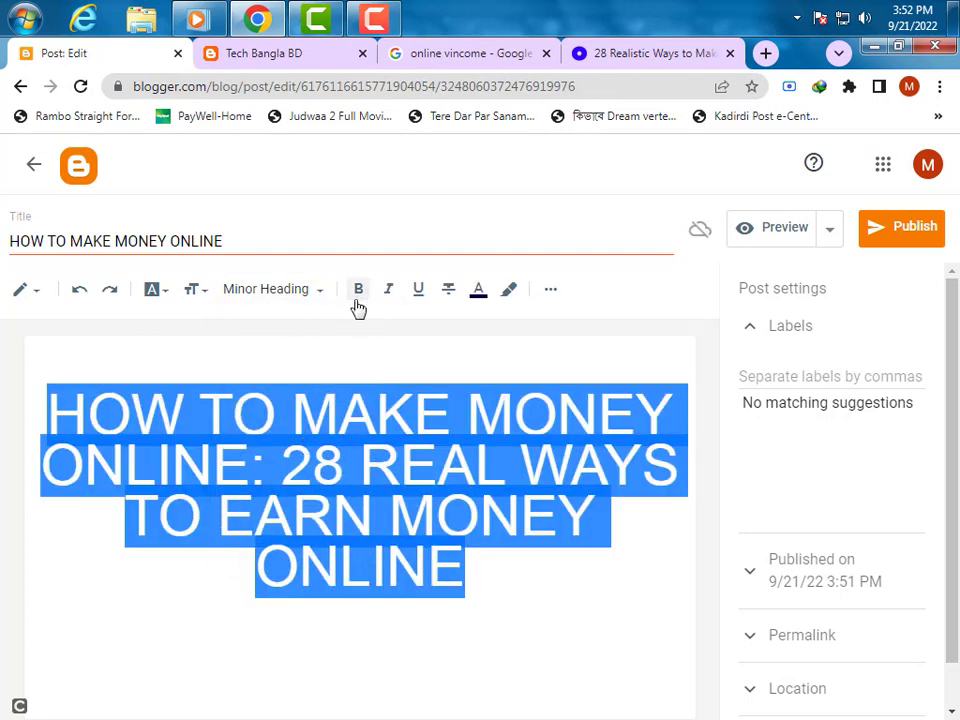
Set the text size of the headline in the post body to Medium.
{"action": "left_click", "coordinate": [551, 297]}
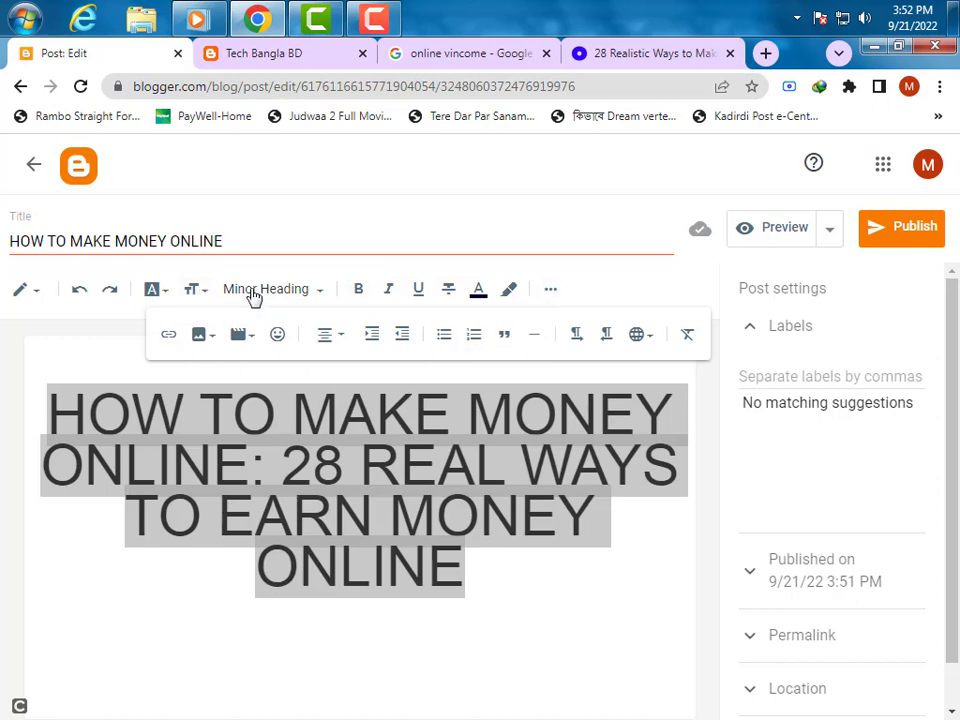
{"action": "left_click", "coordinate": [196, 290]}
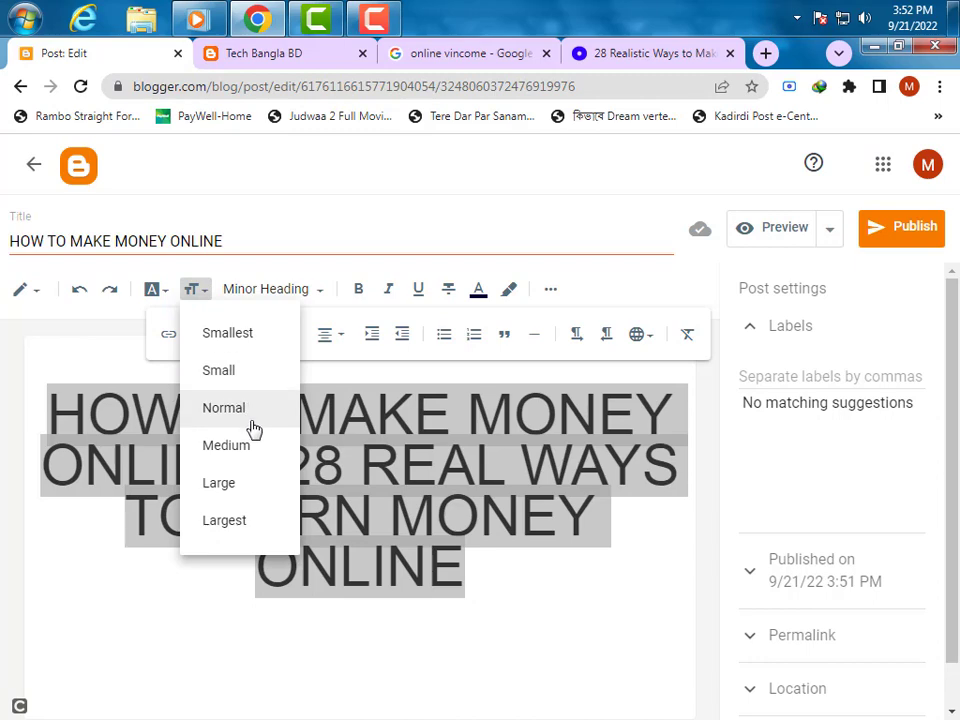
{"action": "left_click", "coordinate": [252, 448]}
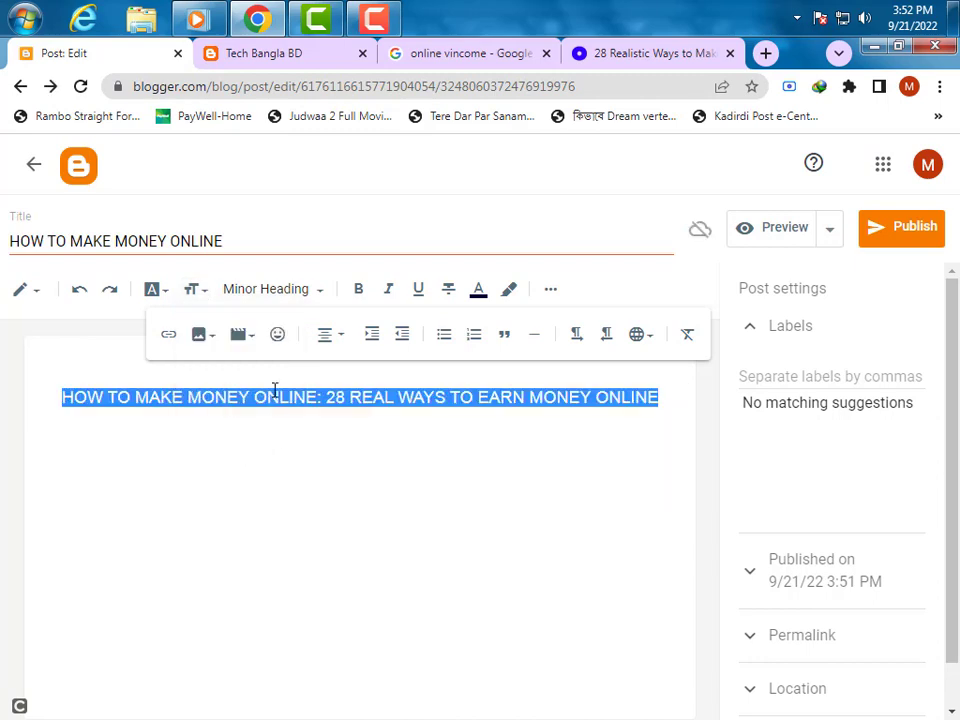
{"action": "left_click", "coordinate": [268, 396]}
{"action": "triple_click", "coordinate": [268, 396]}
{"action": "left_click", "coordinate": [276, 425]}
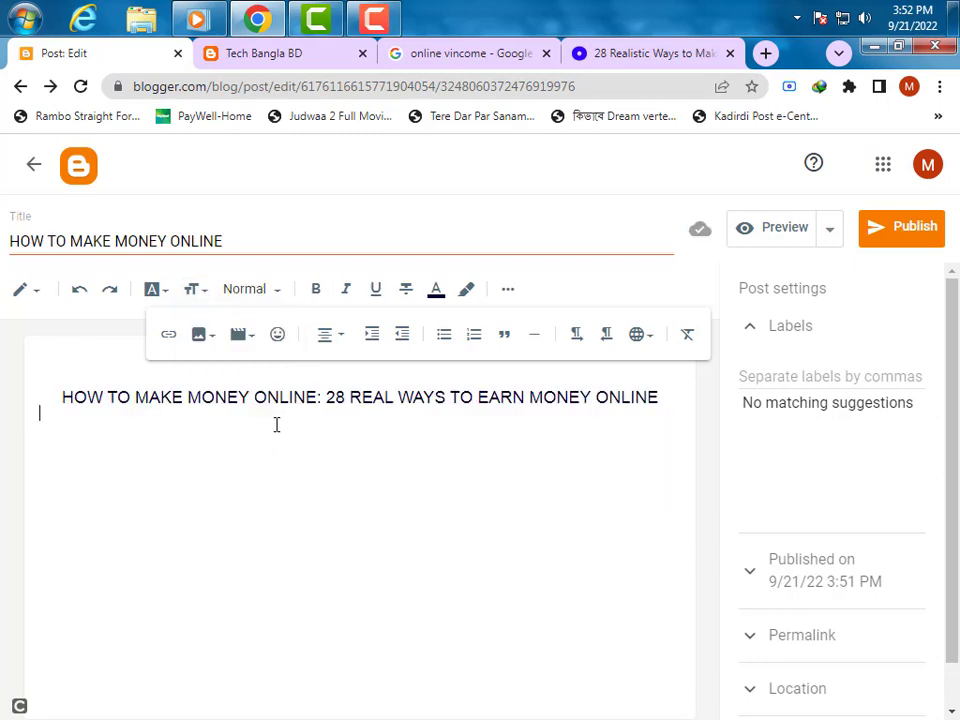
Make the headline in the post body bold and start a new line below it.
{"action": "left_click", "coordinate": [507, 289]}
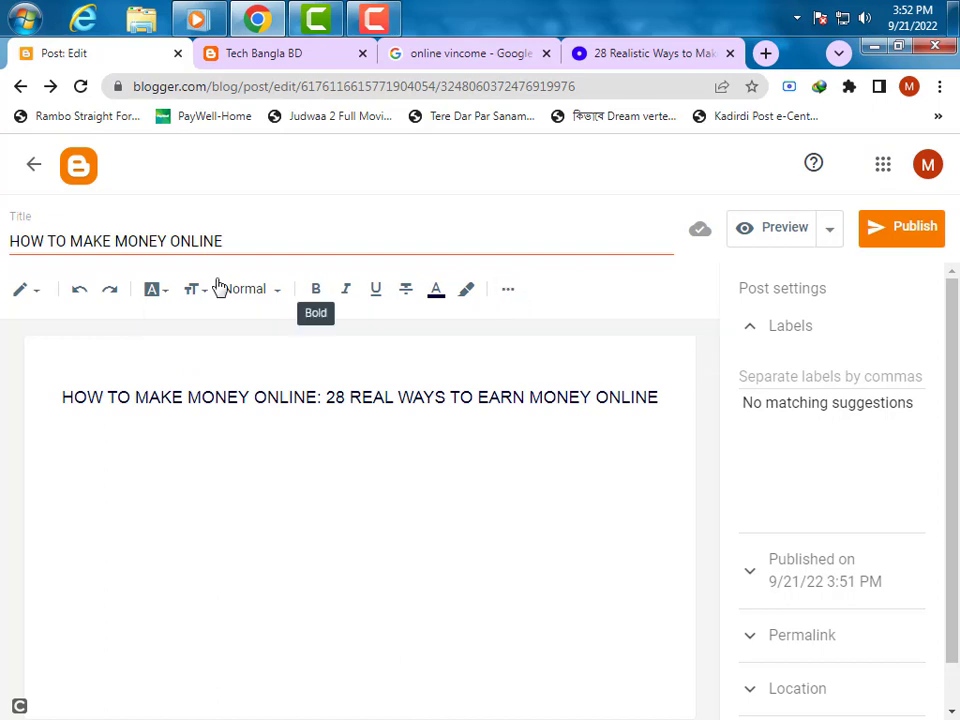
{"action": "left_click", "coordinate": [197, 293]}
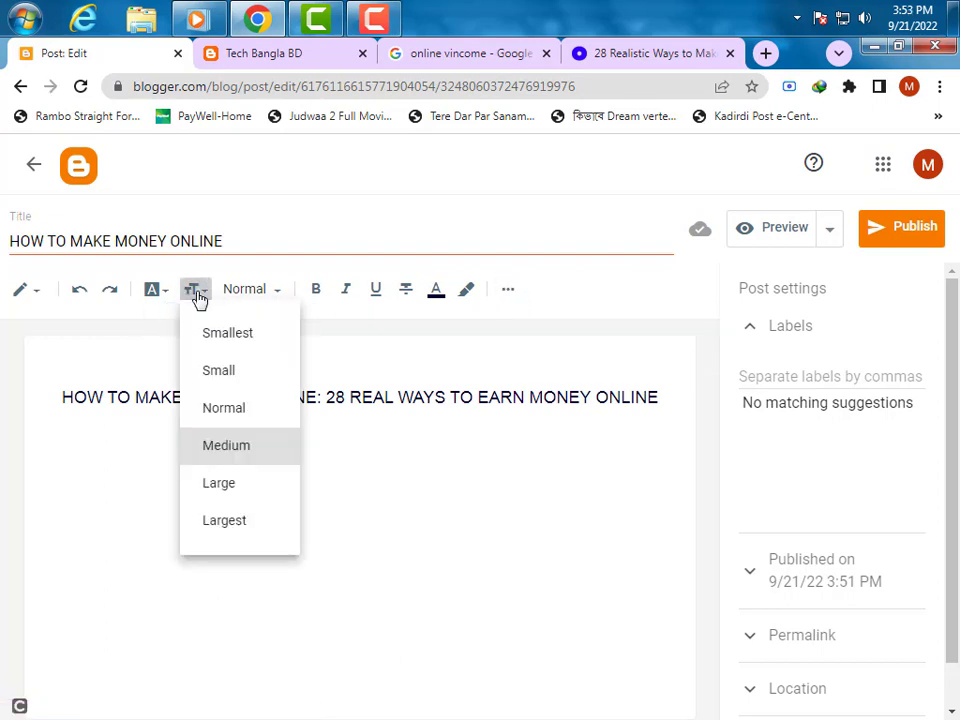
{"action": "left_click", "coordinate": [146, 396]}
{"action": "triple_click", "coordinate": [144, 400]}
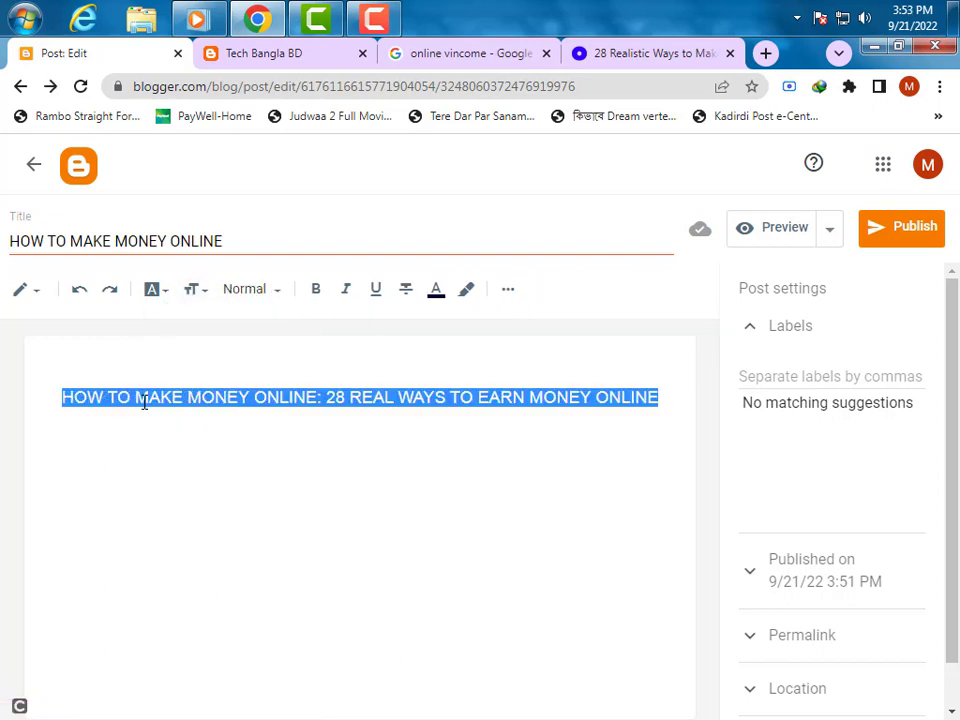
{"action": "left_click", "coordinate": [316, 290]}
{"action": "left_click", "coordinate": [665, 400]}
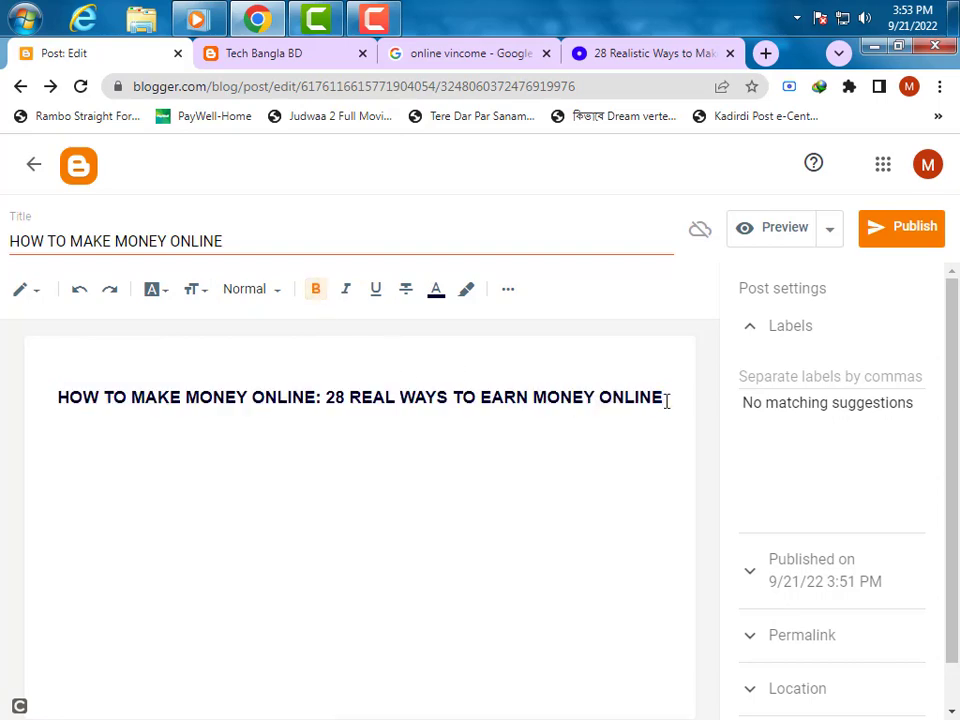
{"action": "key", "text": "Return"}
Show the Google image results for "online income" and open Techlife's "Make Money" laptop picture in its own tab.
{"action": "left_click", "coordinate": [465, 60]}
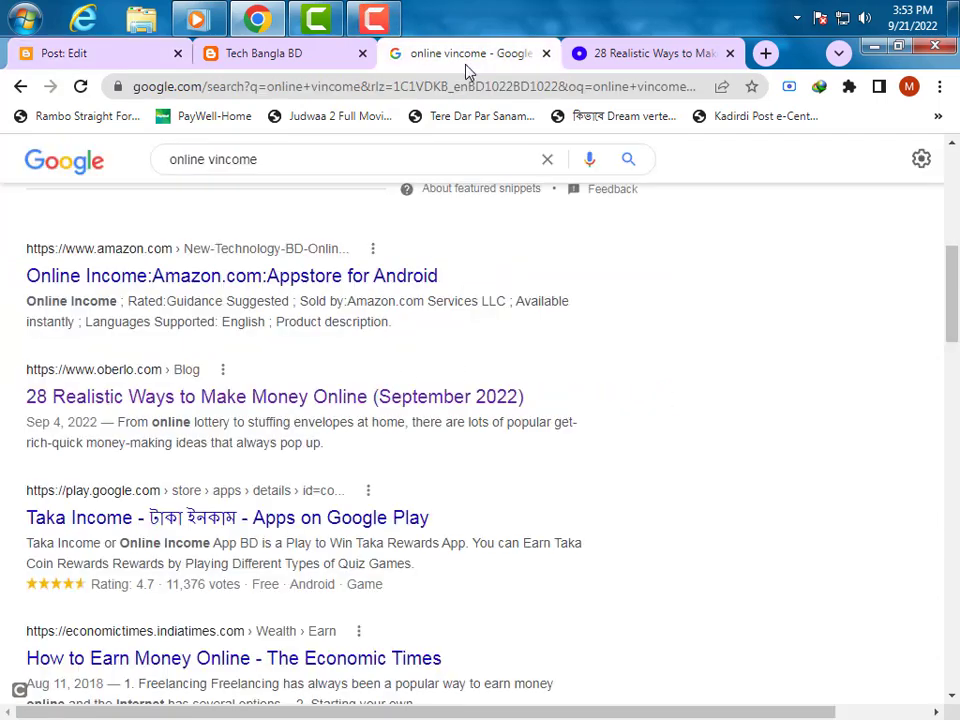
{"action": "scroll", "coordinate": [168, 240], "scroll_direction": "up", "scroll_amount": 5}
{"action": "left_click", "coordinate": [152, 249]}
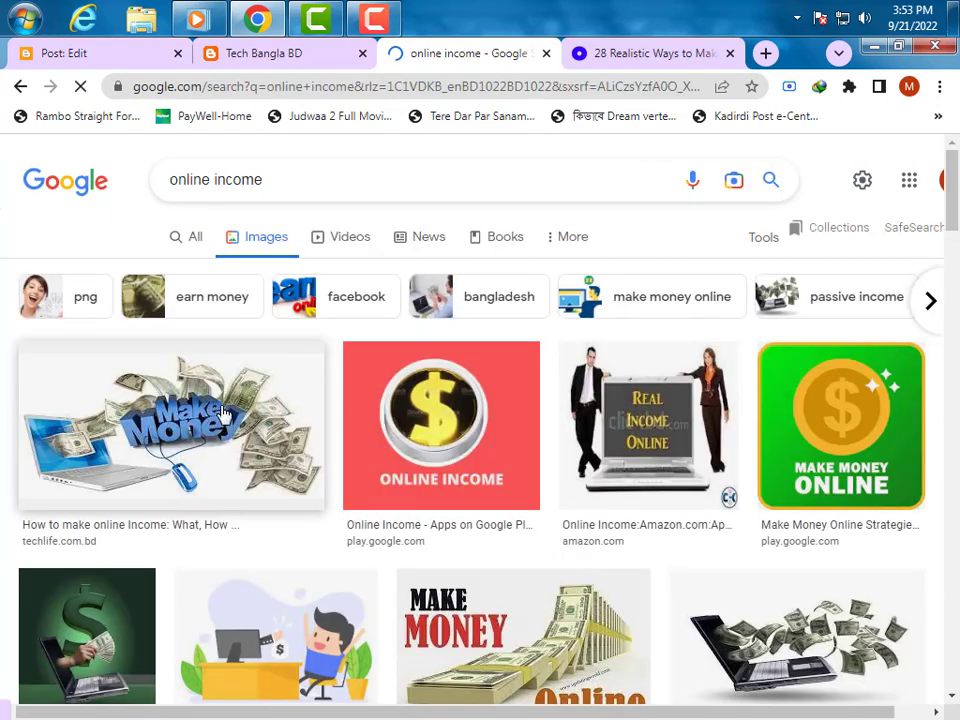
{"action": "left_click", "coordinate": [245, 403]}
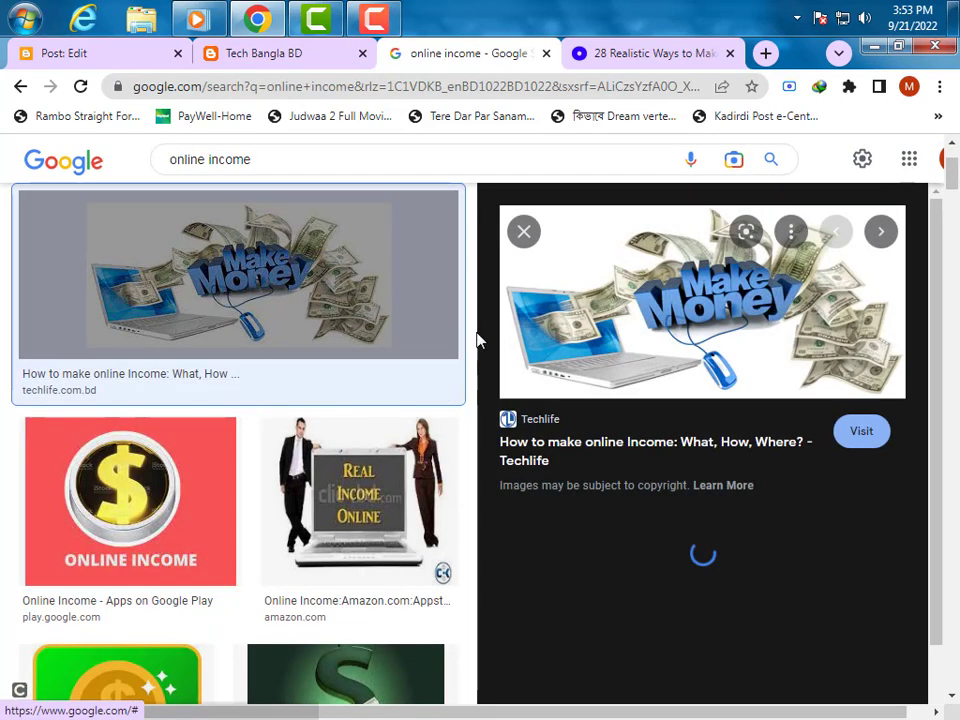
{"action": "right_click", "coordinate": [649, 295]}
{"action": "left_click", "coordinate": [720, 469]}
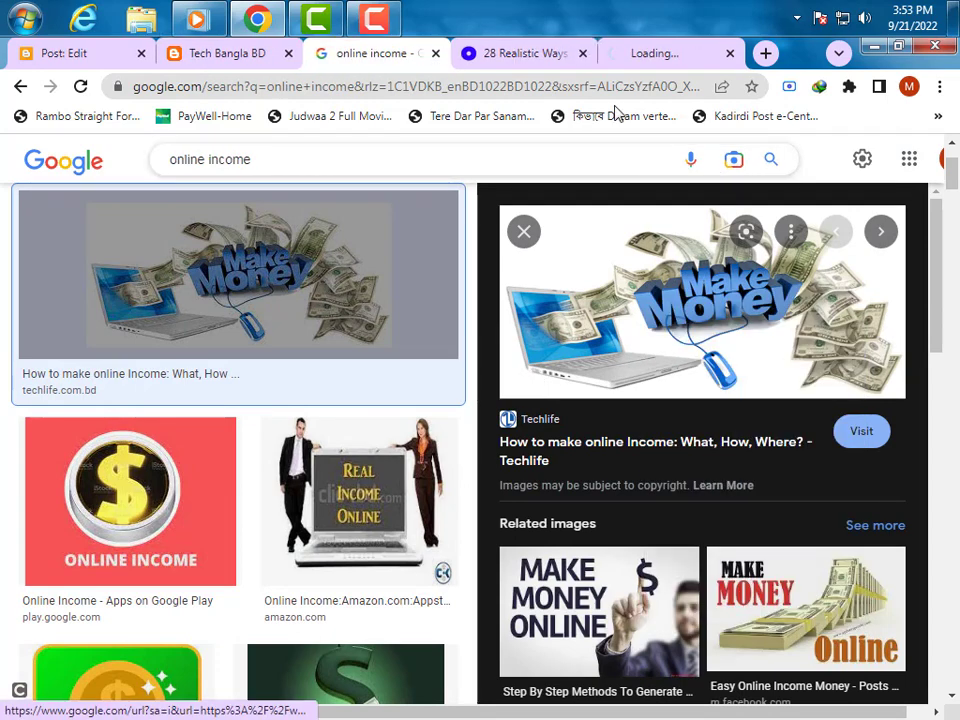
{"action": "left_click", "coordinate": [665, 53]}
Save the "Make Money" picture to the Desktop as f72038_how-to-earn-money-from-blogging.gif.
{"action": "right_click", "coordinate": [405, 402]}
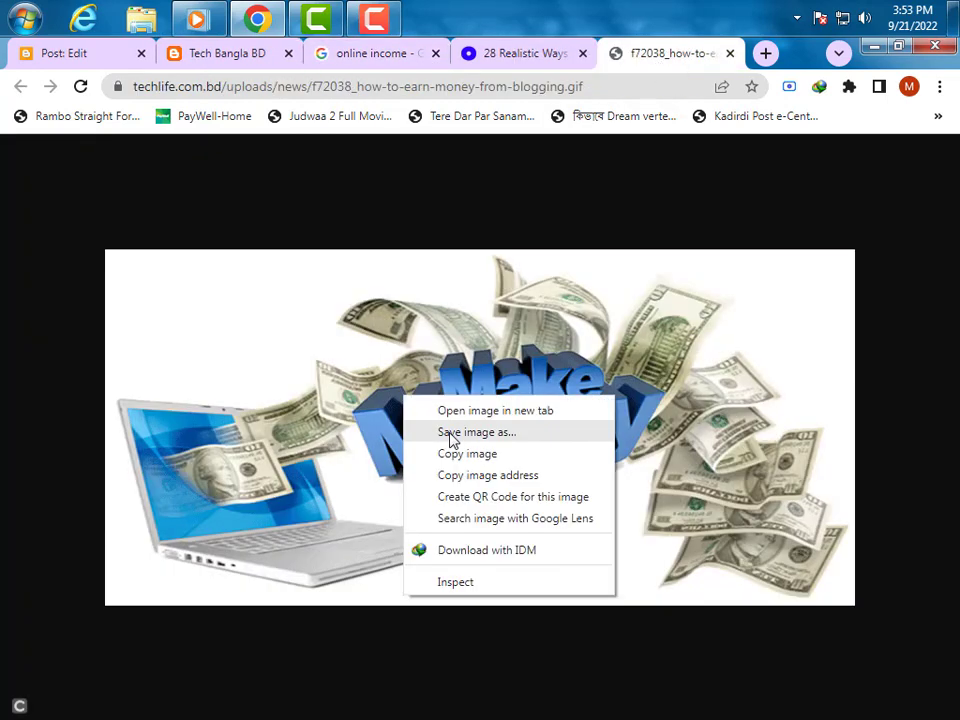
{"action": "left_click", "coordinate": [450, 436]}
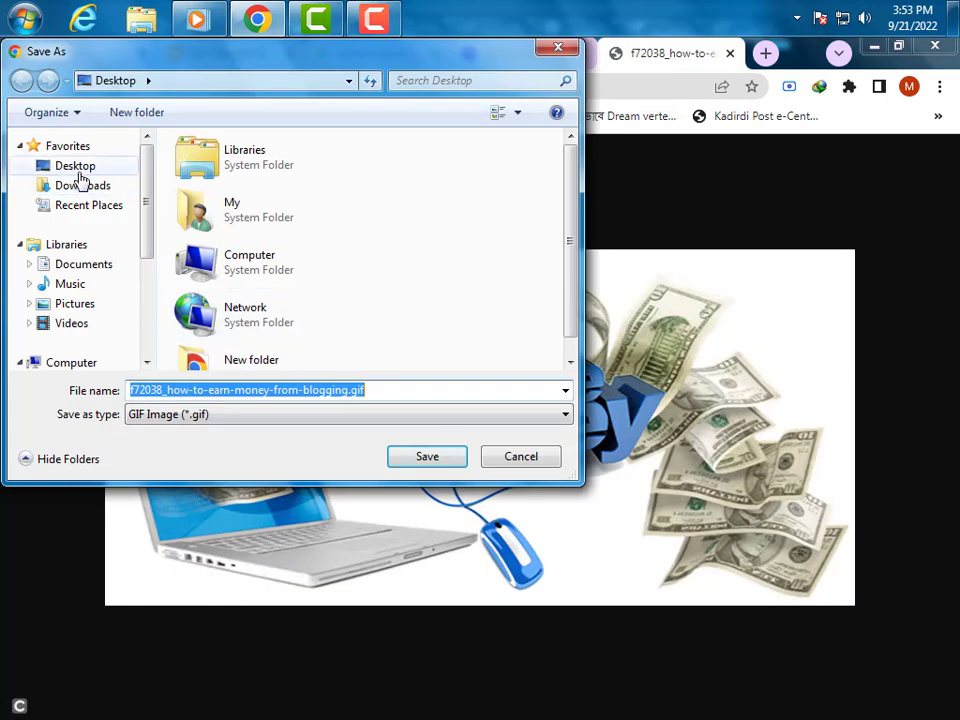
{"action": "left_click", "coordinate": [76, 168]}
{"action": "left_click", "coordinate": [420, 457]}
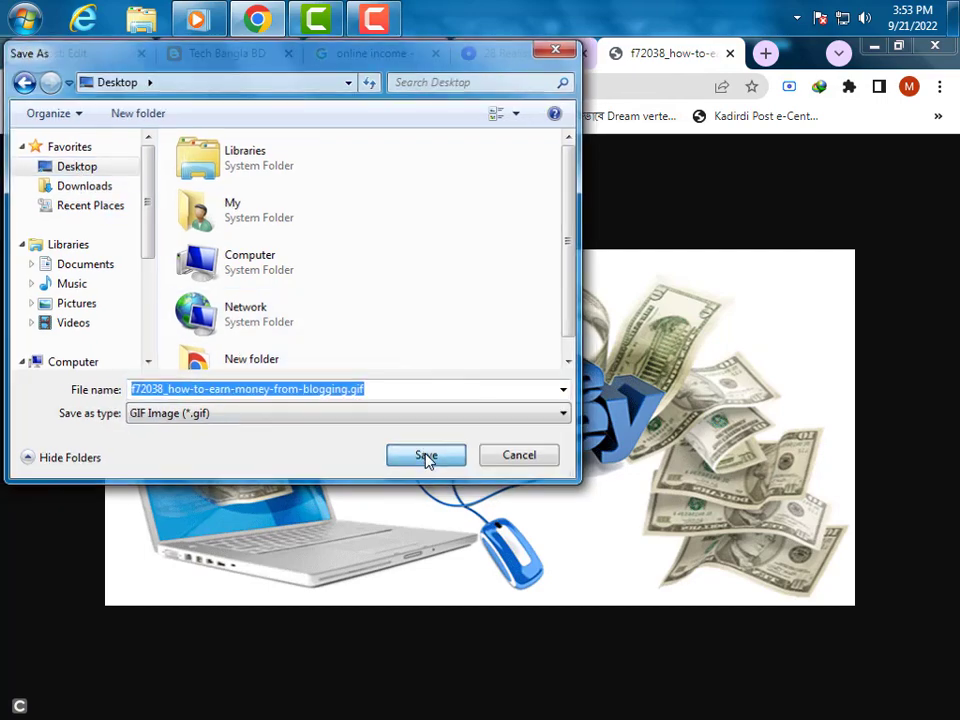
Return to the Blogger post and insert f72038_how-to-earn-money-from-blogging.gif from the Desktop below the headline.
{"action": "left_click", "coordinate": [266, 54]}
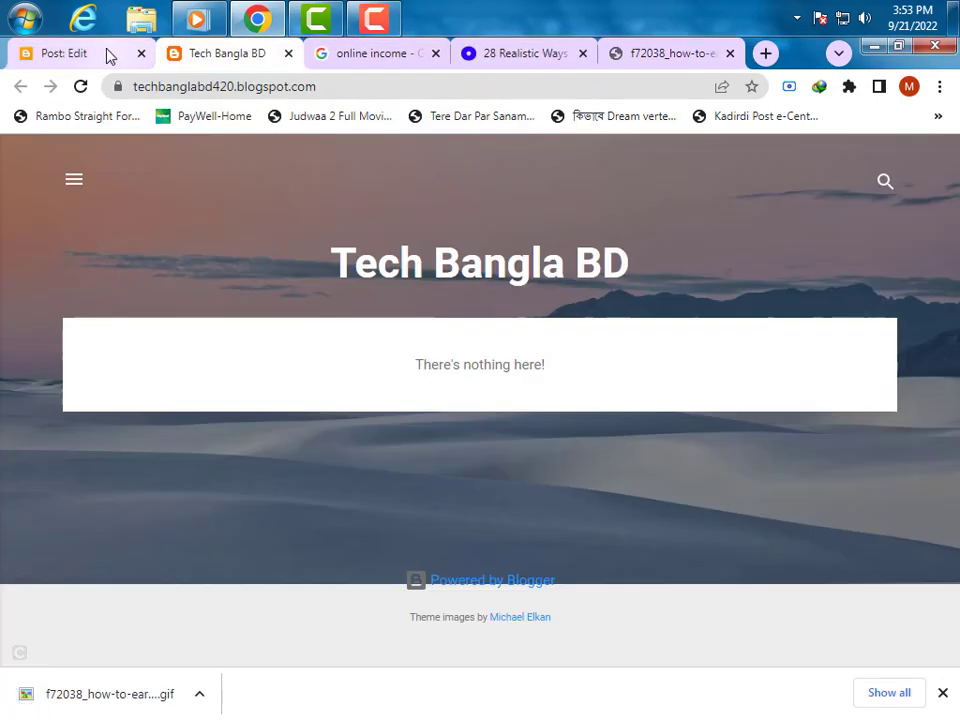
{"action": "left_click", "coordinate": [105, 55]}
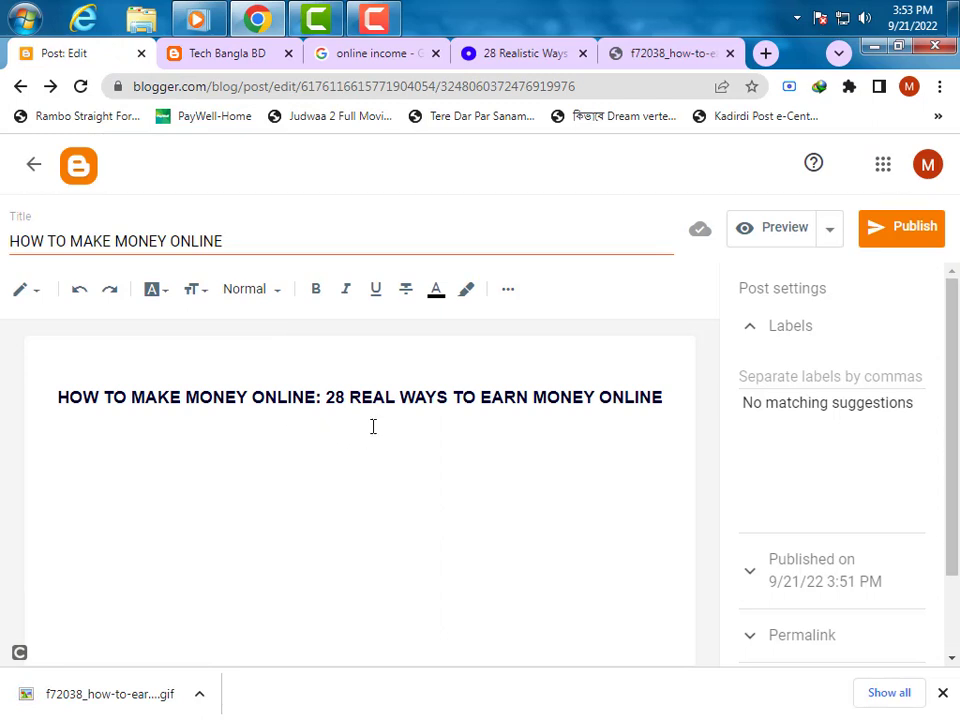
{"action": "left_click", "coordinate": [508, 289]}
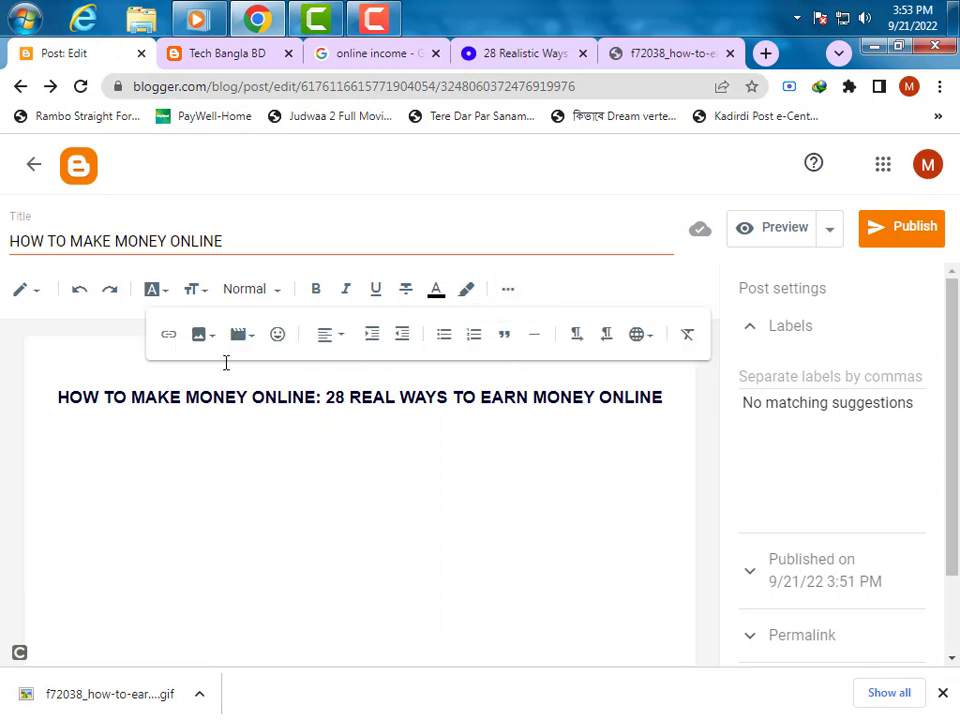
{"action": "left_click", "coordinate": [204, 337]}
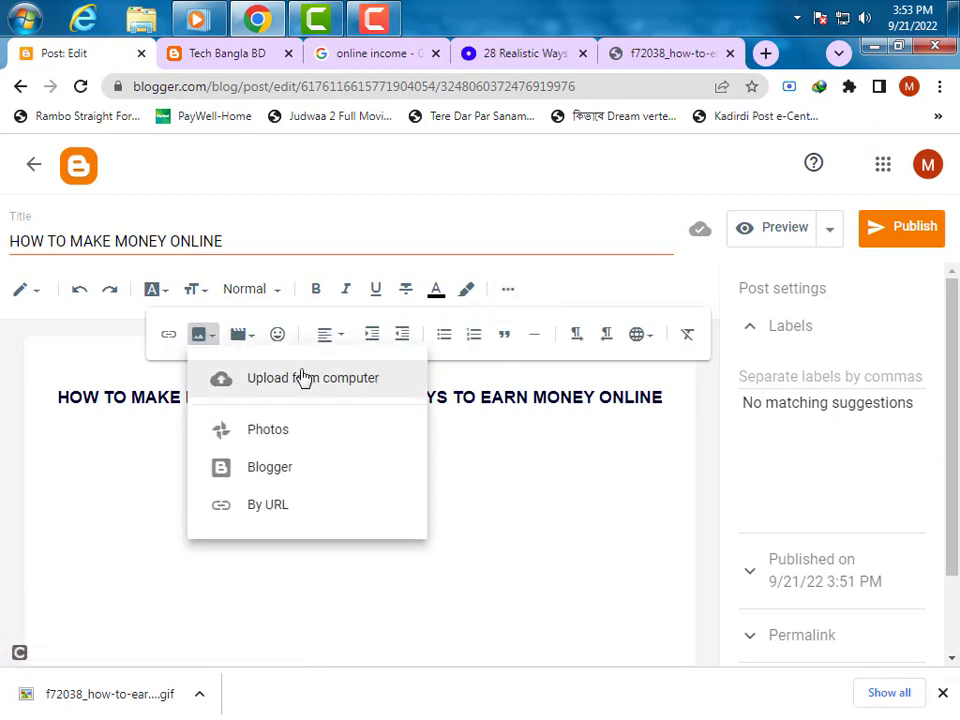
{"action": "left_click", "coordinate": [302, 378]}
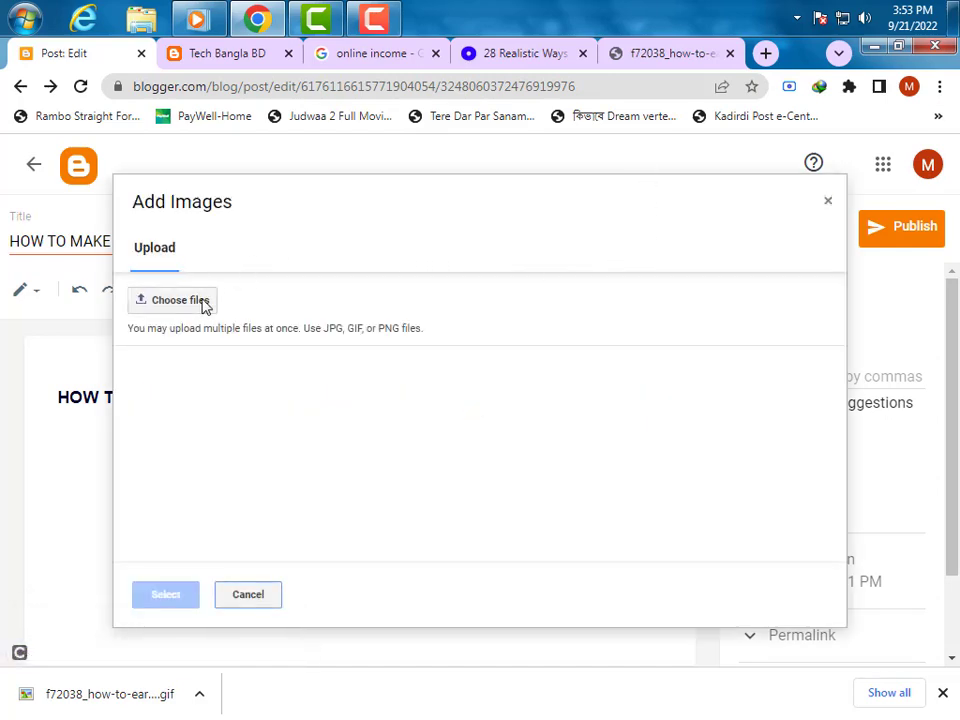
{"action": "left_click", "coordinate": [203, 302]}
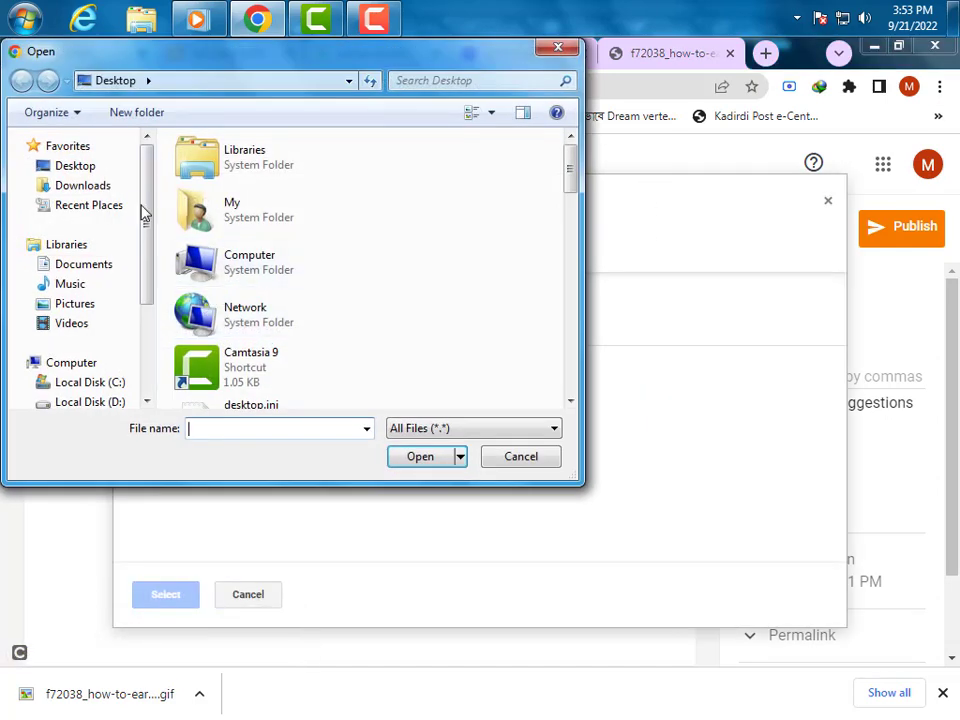
{"action": "left_click", "coordinate": [113, 168]}
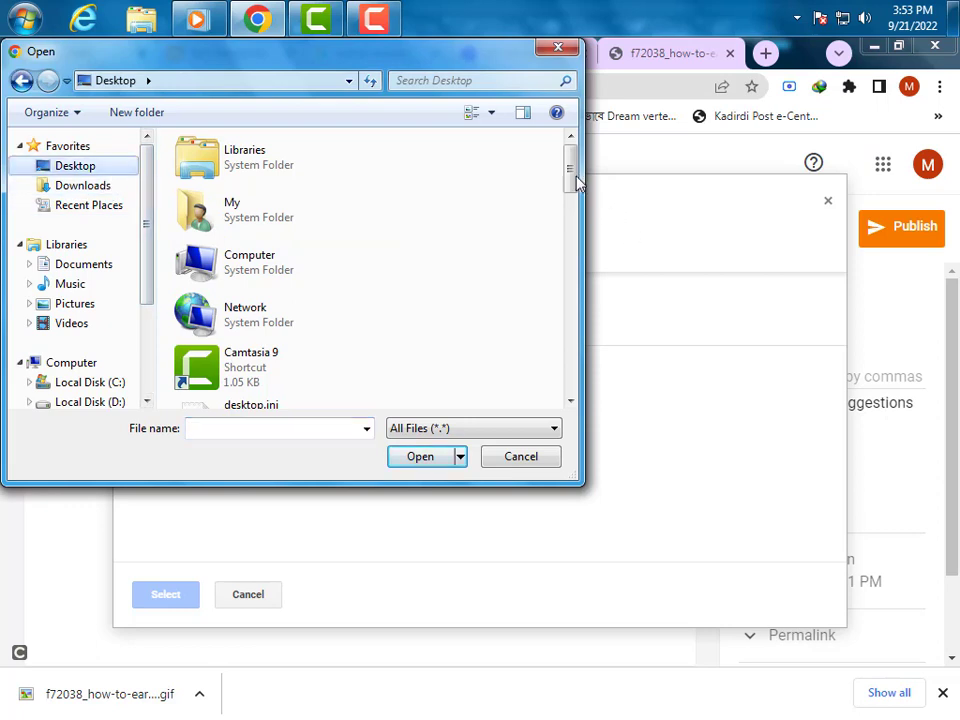
{"action": "left_click_drag", "start_coordinate": [574, 180], "coordinate": [584, 290]}
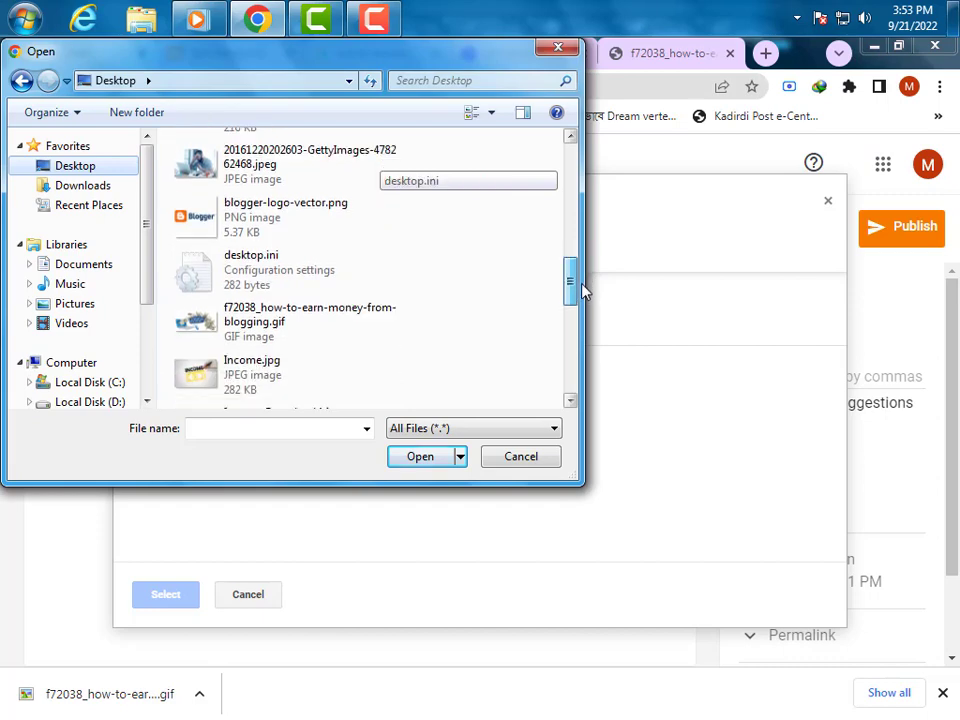
{"action": "left_click", "coordinate": [282, 322]}
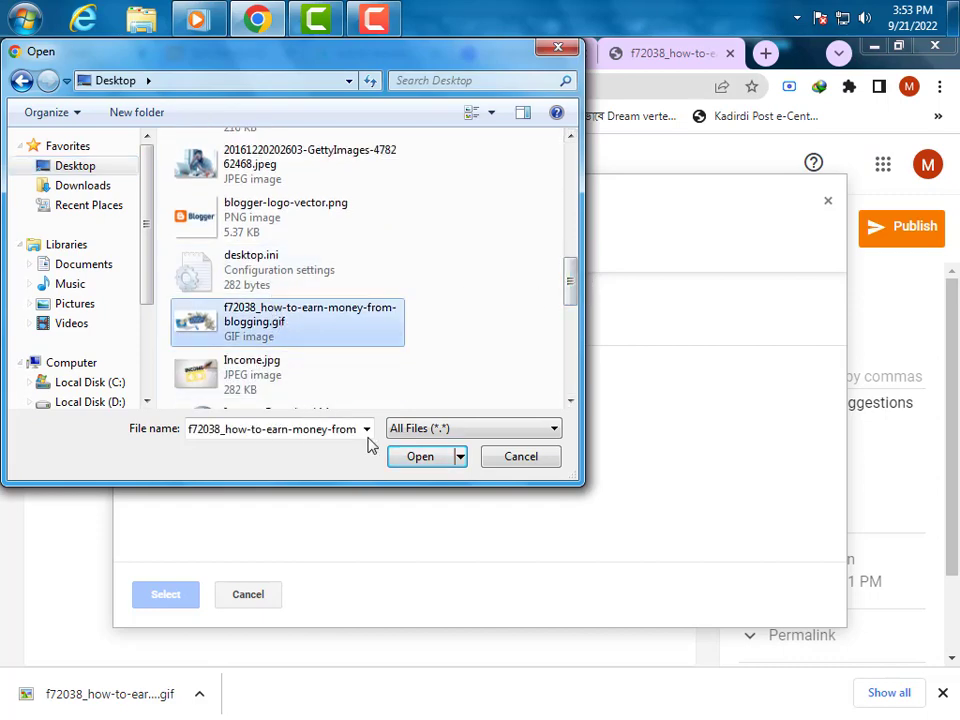
{"action": "left_click", "coordinate": [418, 460]}
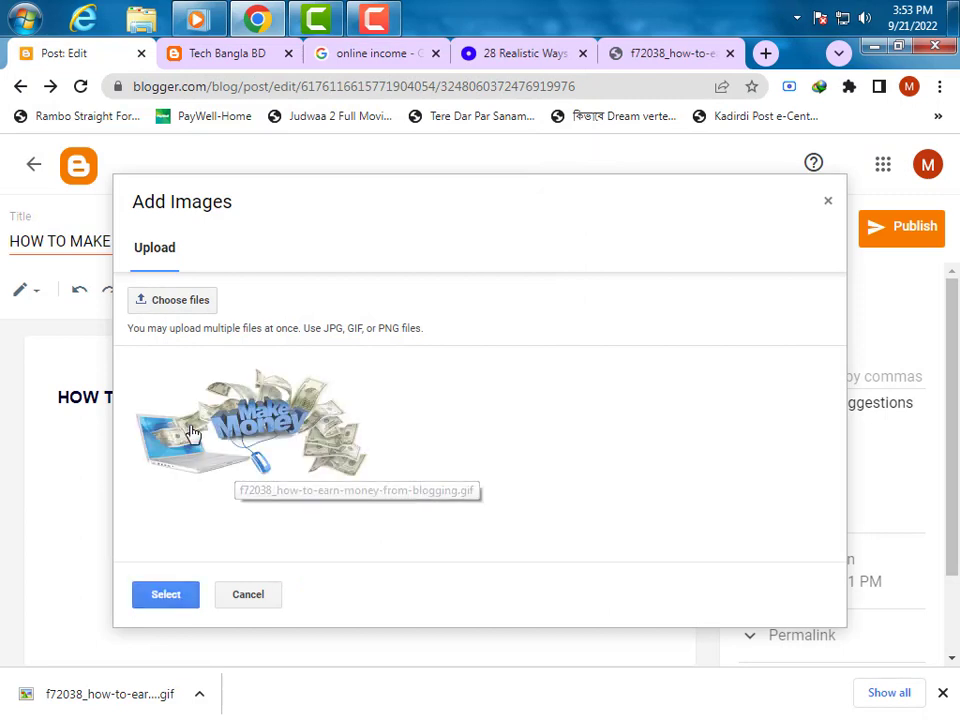
{"action": "left_click", "coordinate": [246, 428]}
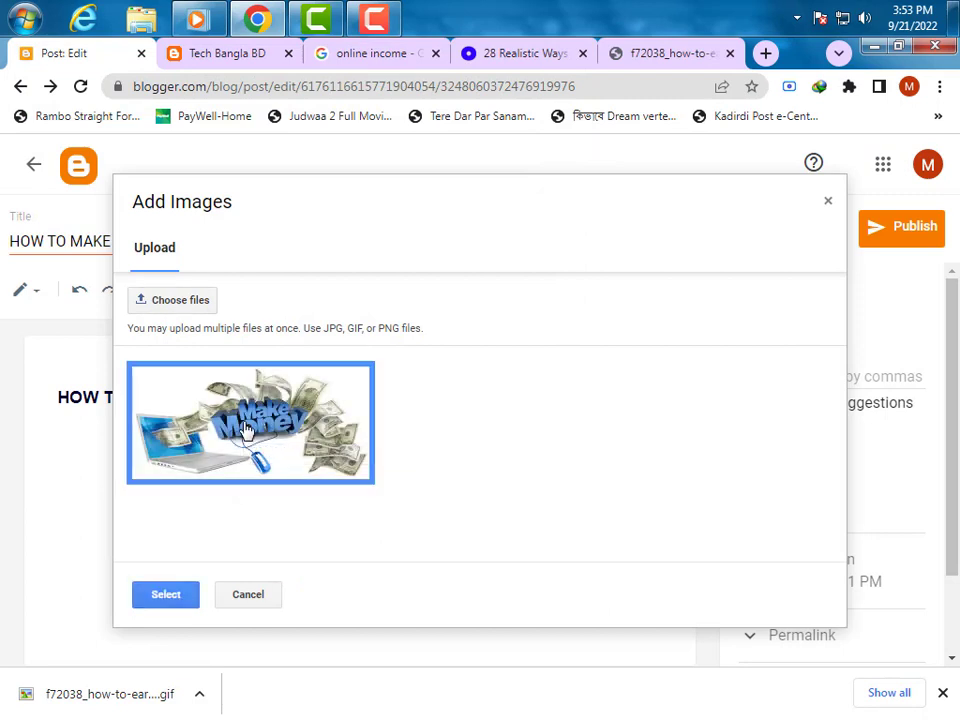
{"action": "left_click", "coordinate": [170, 602]}
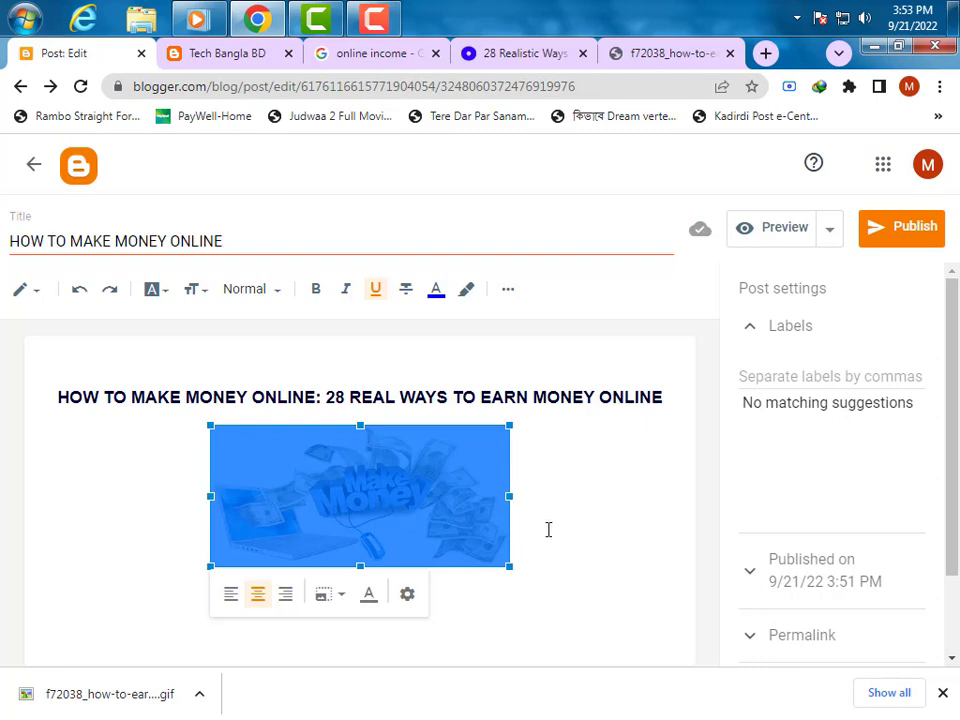
Enlarge the inserted picture proportionally and start a new line below it.
{"action": "left_click", "coordinate": [546, 532]}
{"action": "left_click", "coordinate": [480, 543]}
{"action": "left_click_drag", "start_coordinate": [507, 566], "coordinate": [546, 606]}
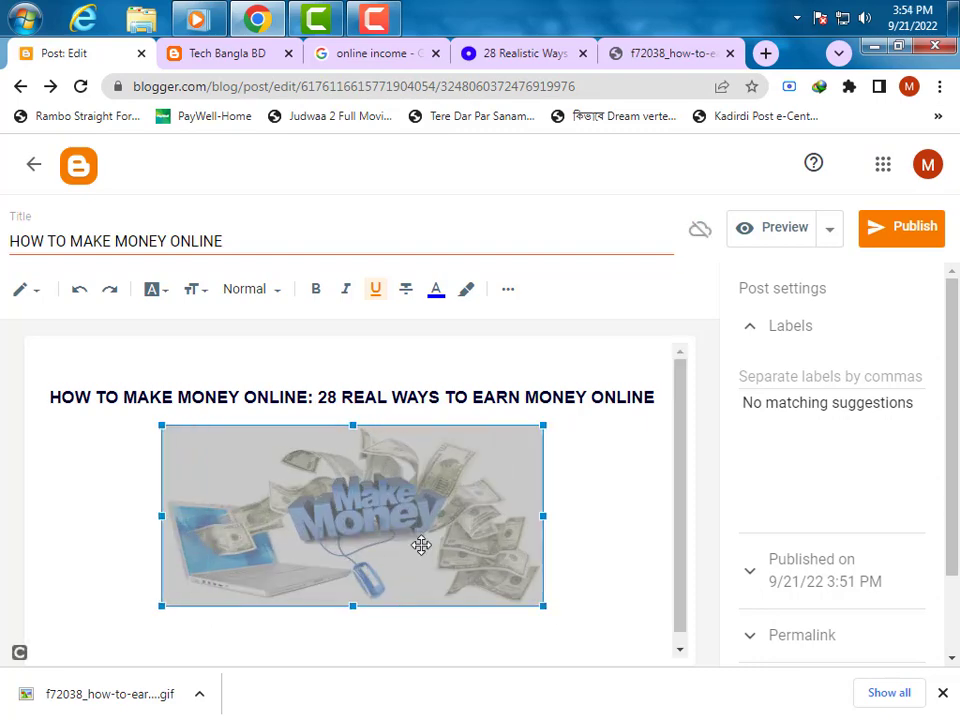
{"action": "left_click", "coordinate": [580, 520]}
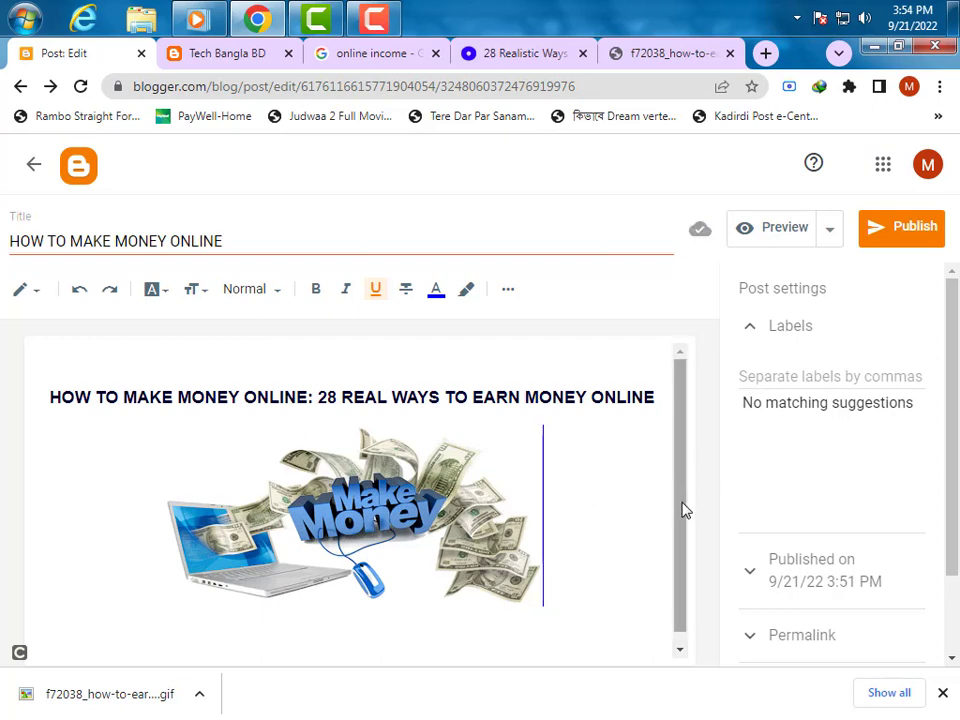
{"action": "scroll", "coordinate": [670, 540], "scroll_direction": "down", "scroll_amount": 1}
{"action": "key", "text": "Return"}
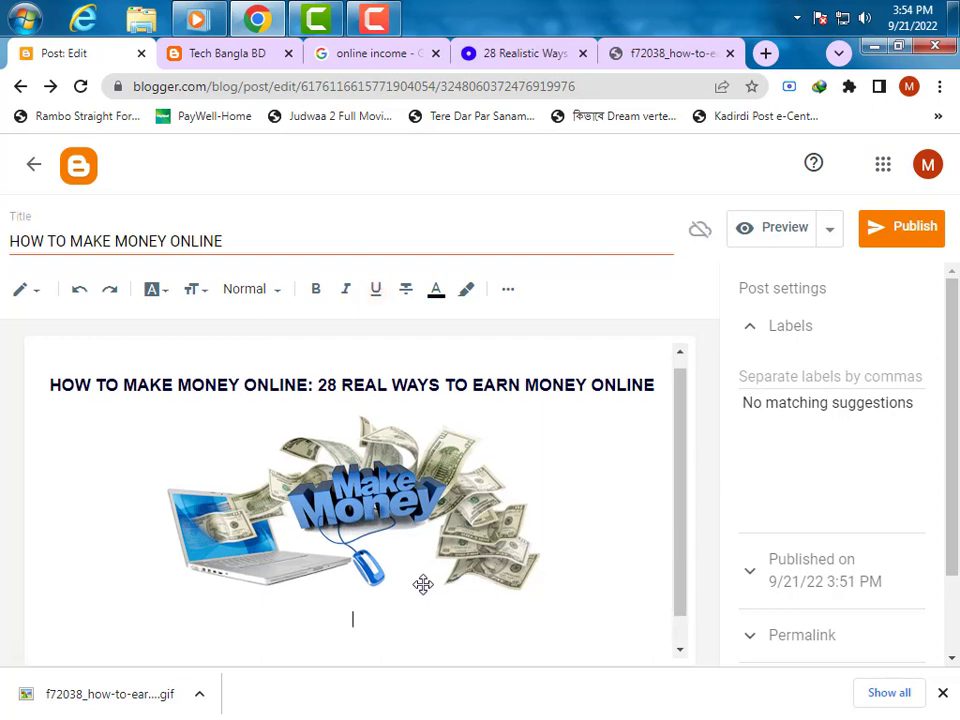
{"action": "scroll", "coordinate": [405, 578], "scroll_direction": "down", "scroll_amount": 3}
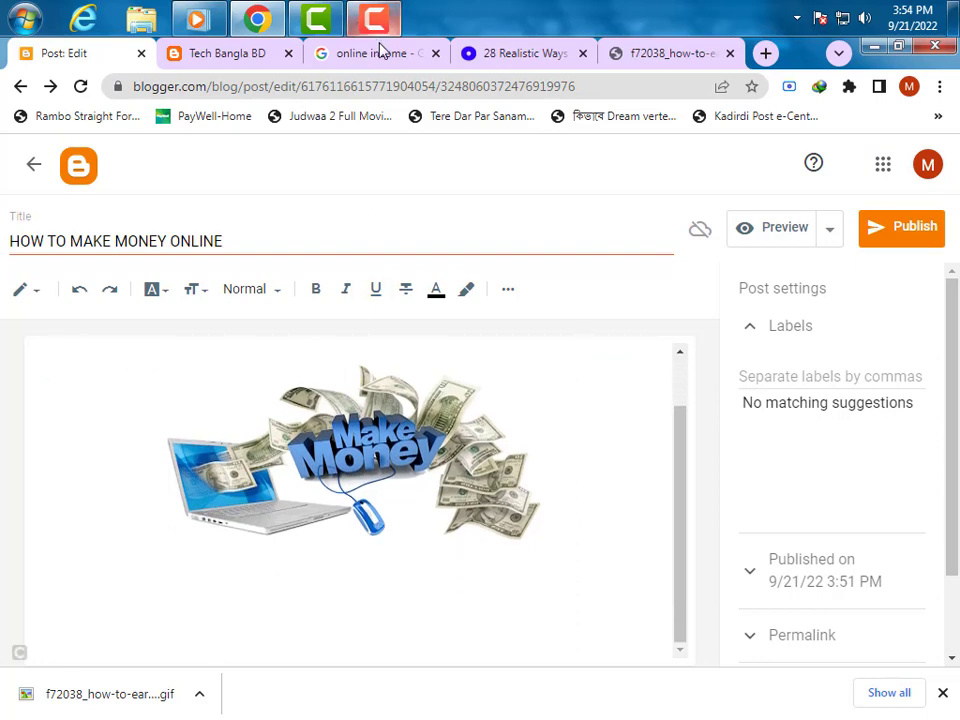
Switch back to the Oberlo article and go to its introductory paragraphs.
{"action": "left_click", "coordinate": [520, 53]}
{"action": "scroll", "coordinate": [337, 345], "scroll_direction": "down", "scroll_amount": 1}
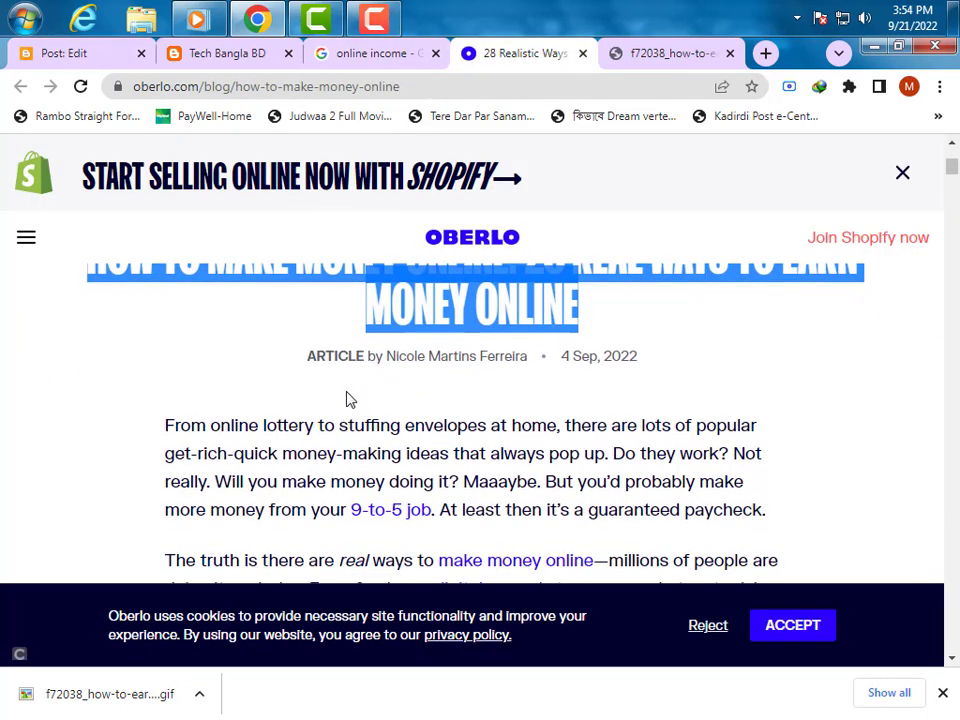
{"action": "scroll", "coordinate": [190, 444], "scroll_direction": "down", "scroll_amount": 1}
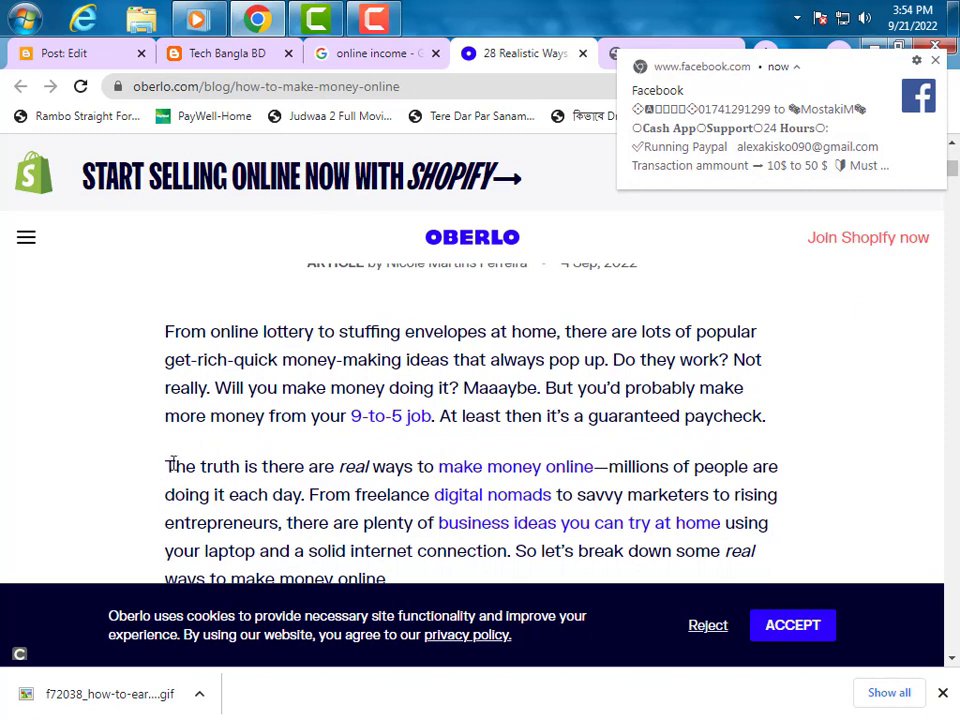
Try to select the article text starting from the paragraph "The truth is there are real ways to make money online".
{"action": "left_click_drag", "start_coordinate": [167, 470], "coordinate": [441, 414]}
{"action": "scroll", "coordinate": [440, 402], "scroll_direction": "down", "scroll_amount": 2}
{"action": "scroll", "coordinate": [442, 380], "scroll_direction": "up", "scroll_amount": 2}
{"action": "scroll", "coordinate": [557, 338], "scroll_direction": "down", "scroll_amount": 1}
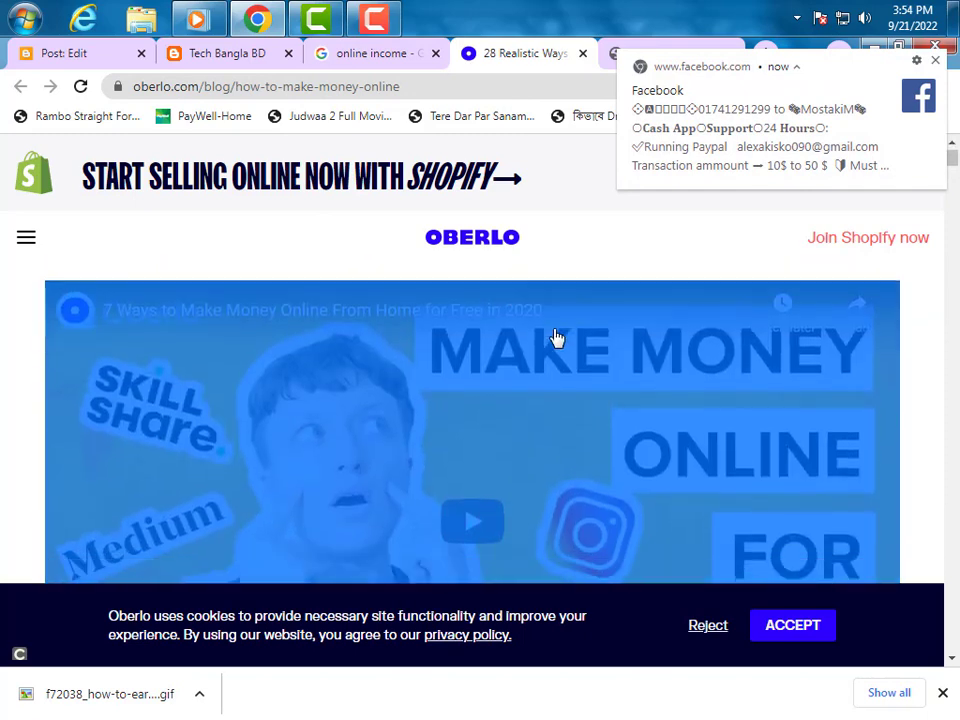
{"action": "scroll", "coordinate": [720, 320], "scroll_direction": "up", "scroll_amount": 1}
{"action": "left_click", "coordinate": [929, 327]}
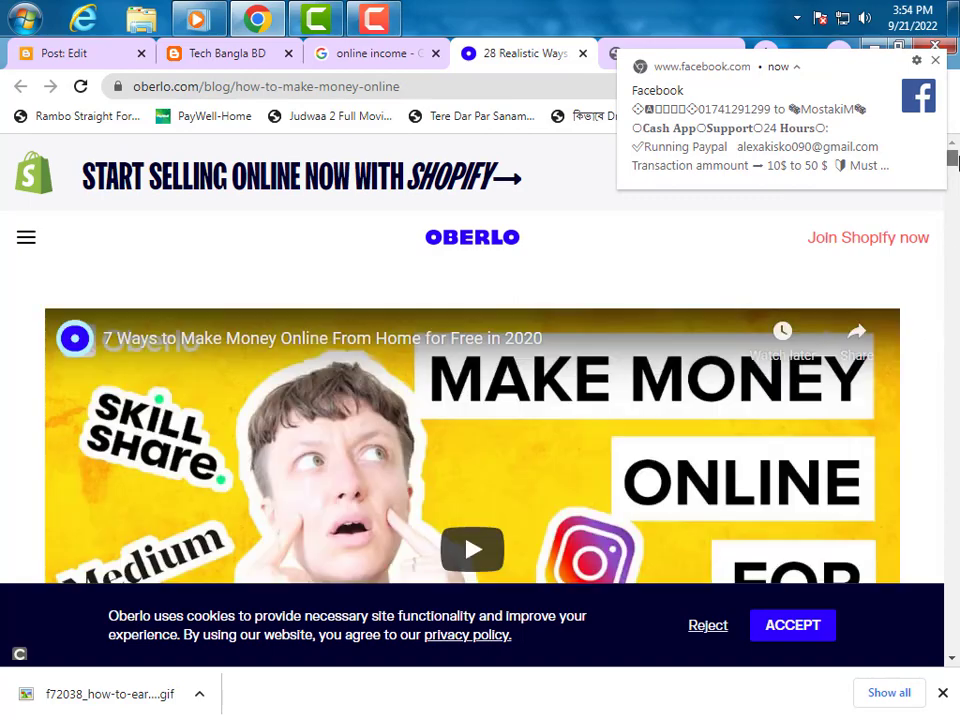
Copy the Oberlo article's opening paragraph from "From online lottery" through "more money from your".
{"action": "scroll", "coordinate": [348, 398], "scroll_direction": "down", "scroll_amount": 6}
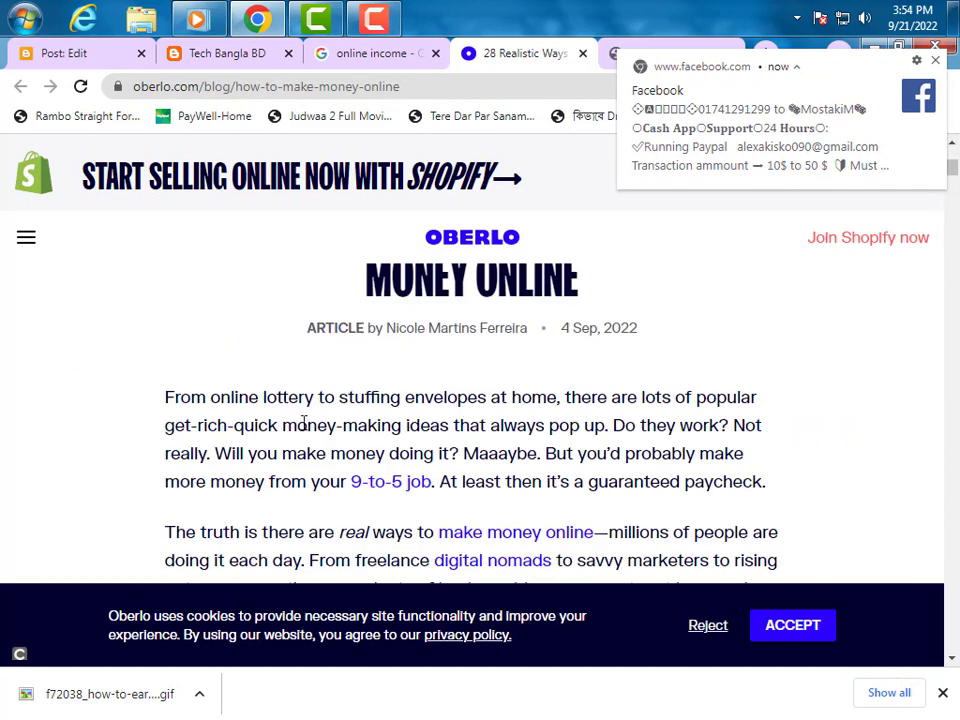
{"action": "left_click_drag", "start_coordinate": [177, 390], "coordinate": [350, 486]}
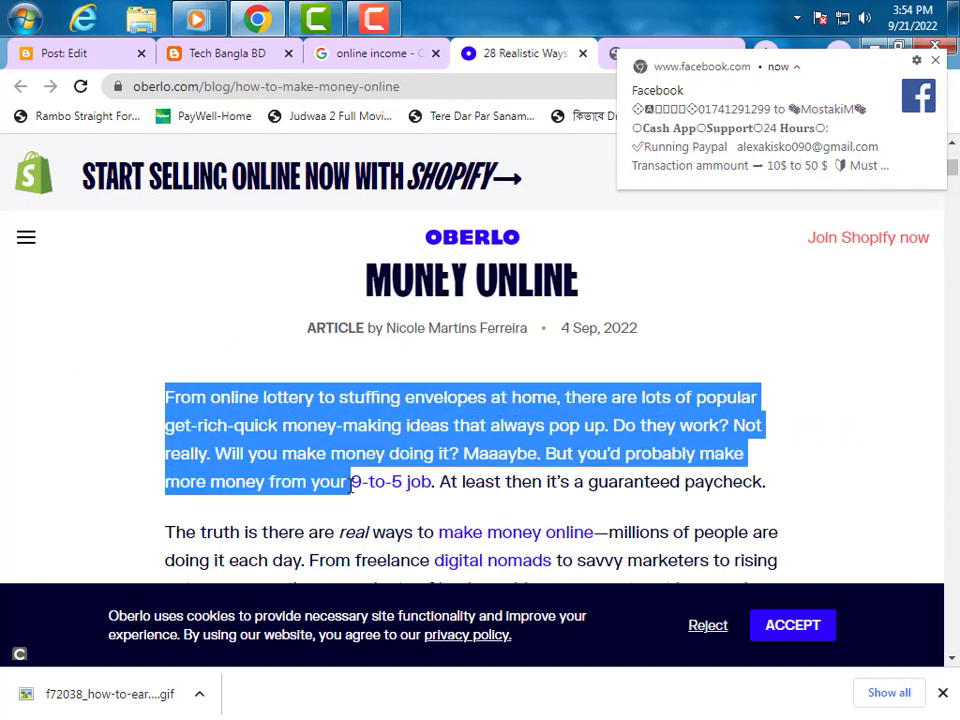
{"action": "right_click", "coordinate": [305, 447]}
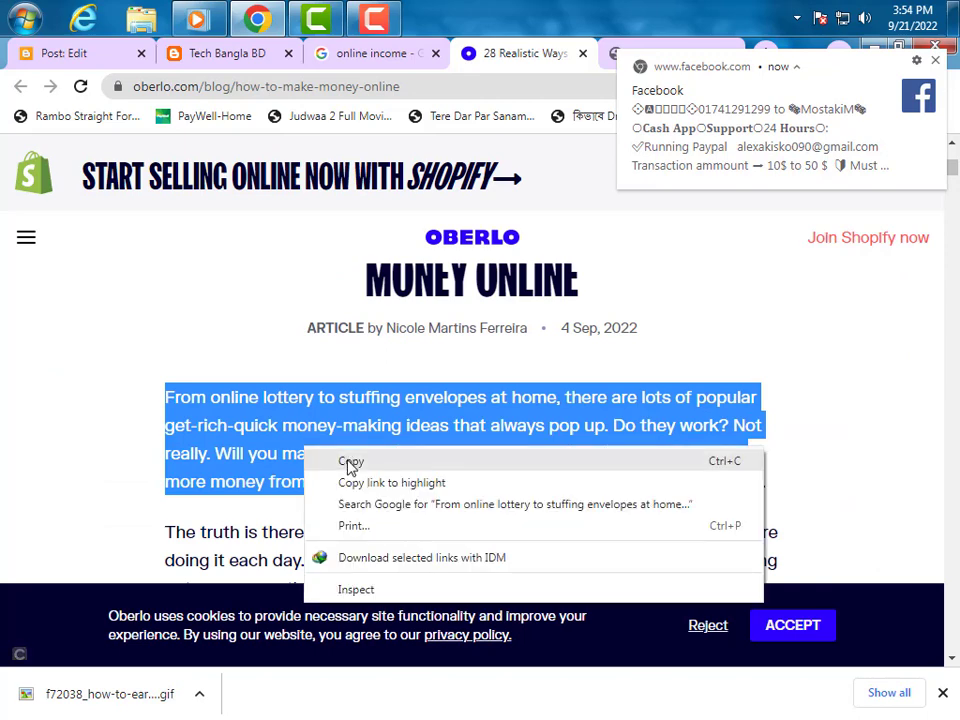
{"action": "left_click", "coordinate": [347, 466]}
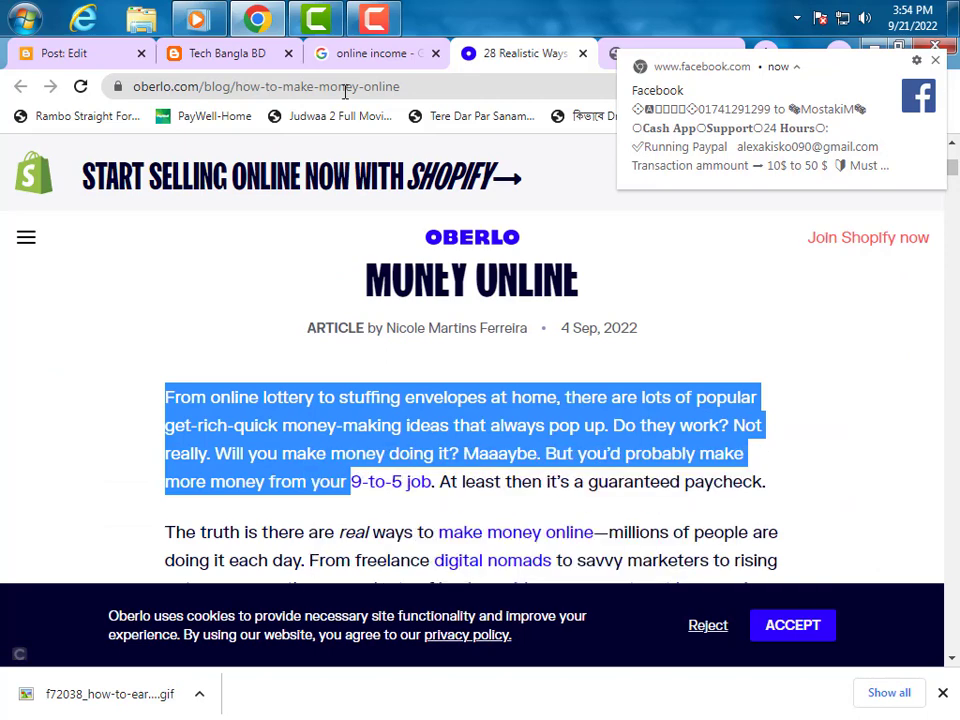
Switch to the Blogger post and paste the copied article text below the picture.
{"action": "left_click", "coordinate": [113, 60]}
{"action": "right_click", "coordinate": [312, 595]}
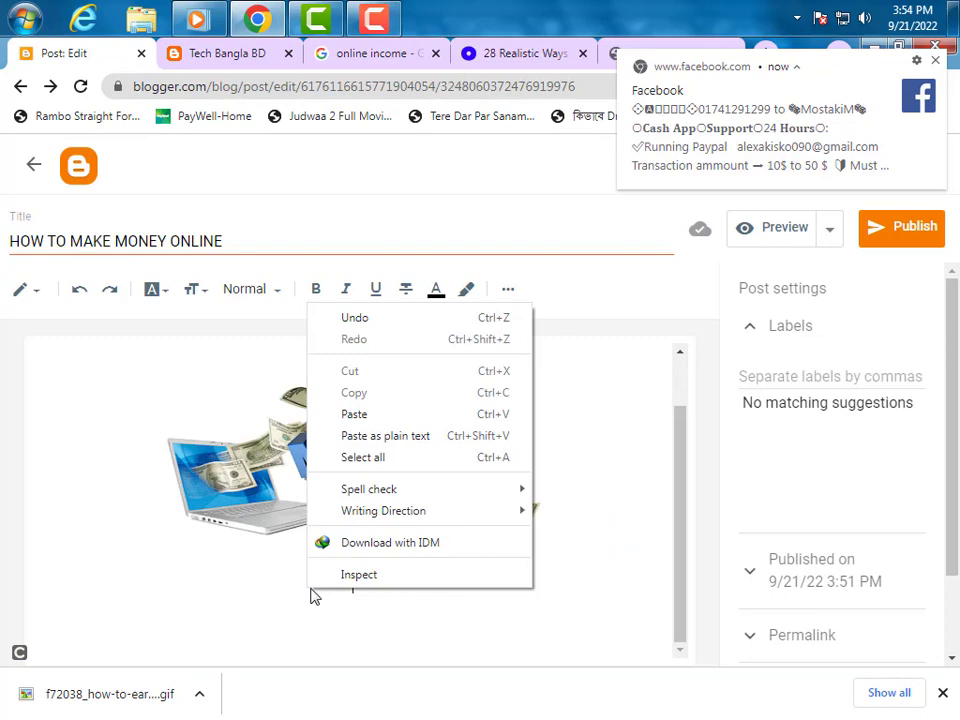
{"action": "left_click", "coordinate": [362, 414]}
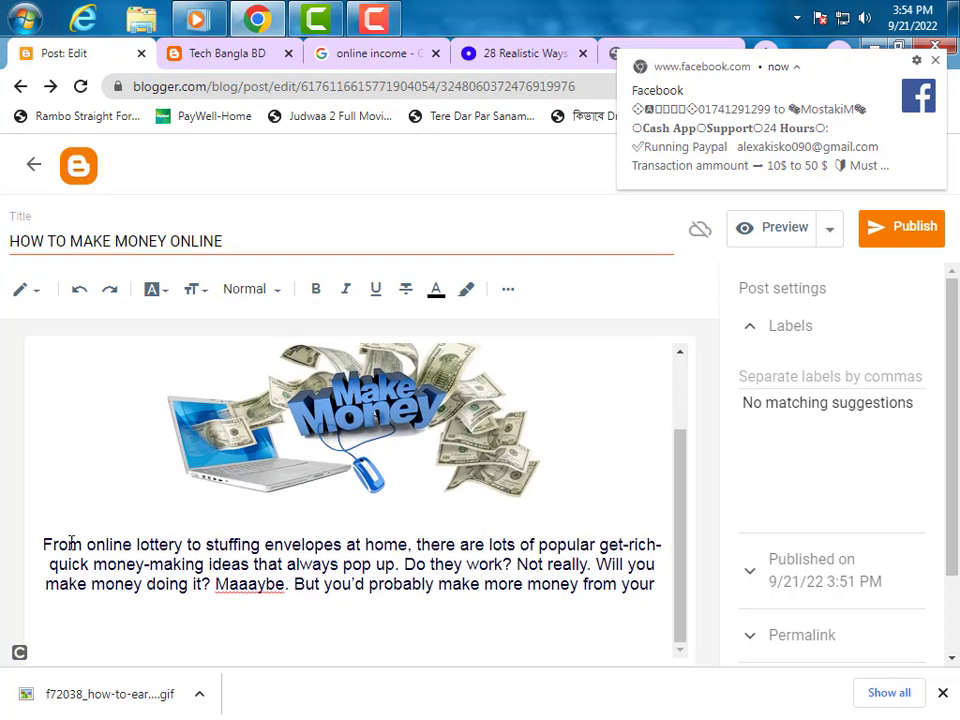
{"action": "left_click_drag", "start_coordinate": [57, 540], "coordinate": [670, 594]}
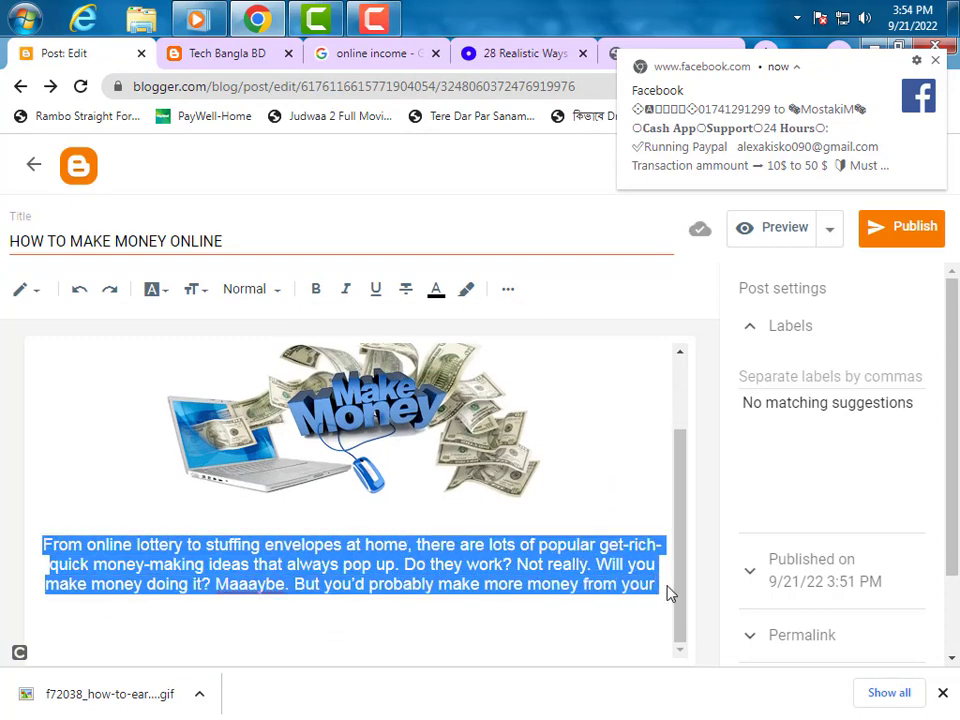
{"action": "left_click", "coordinate": [596, 586]}
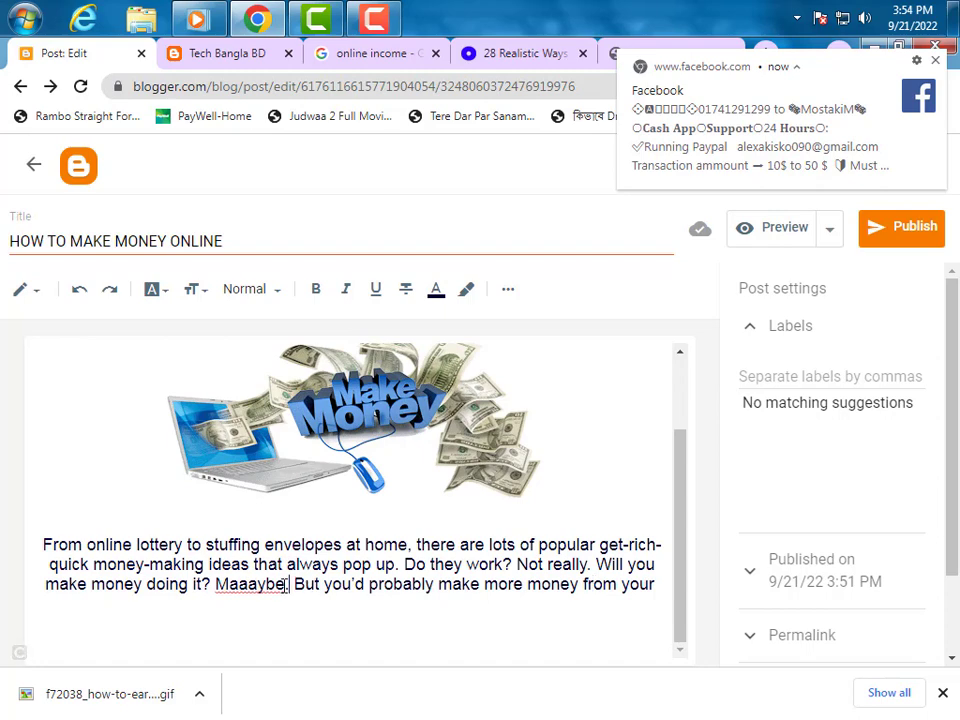
Select "Maaaybe." in the pasted paragraph, copy the Tech Bangla BD blog's web address, and return to the post.
{"action": "left_click_drag", "start_coordinate": [289, 584], "coordinate": [216, 586]}
{"action": "left_click", "coordinate": [227, 53]}
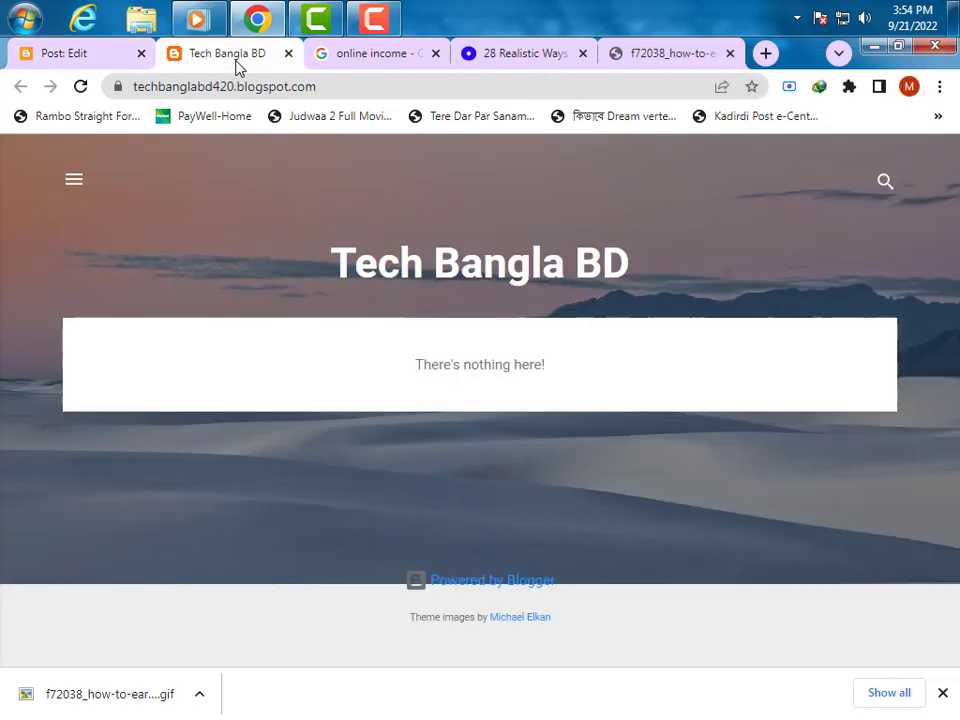
{"action": "left_click", "coordinate": [205, 114]}
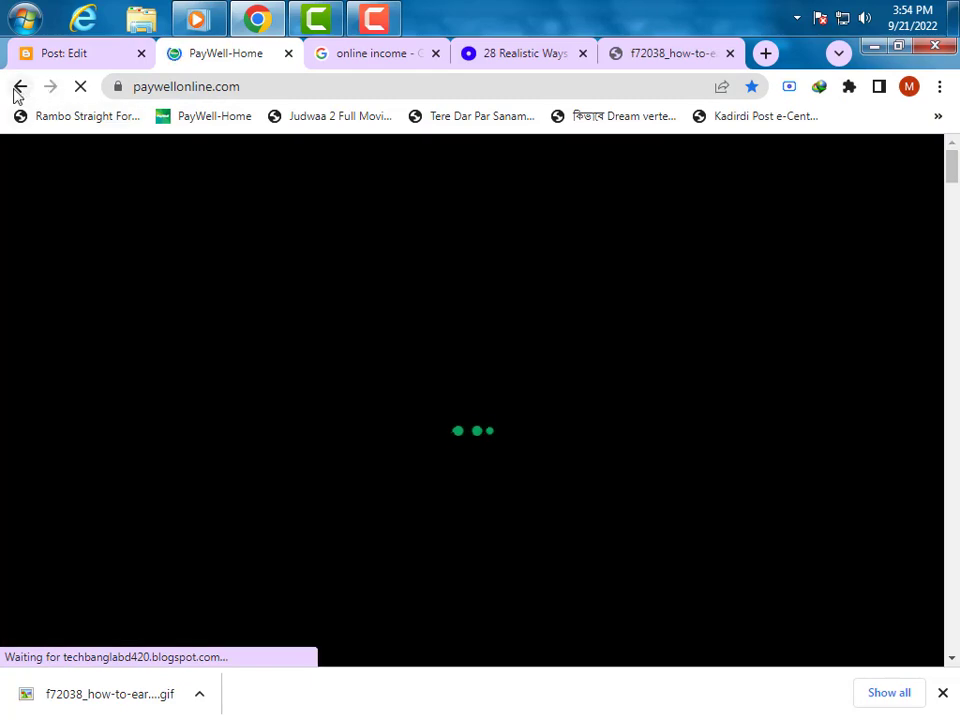
{"action": "left_click", "coordinate": [17, 88]}
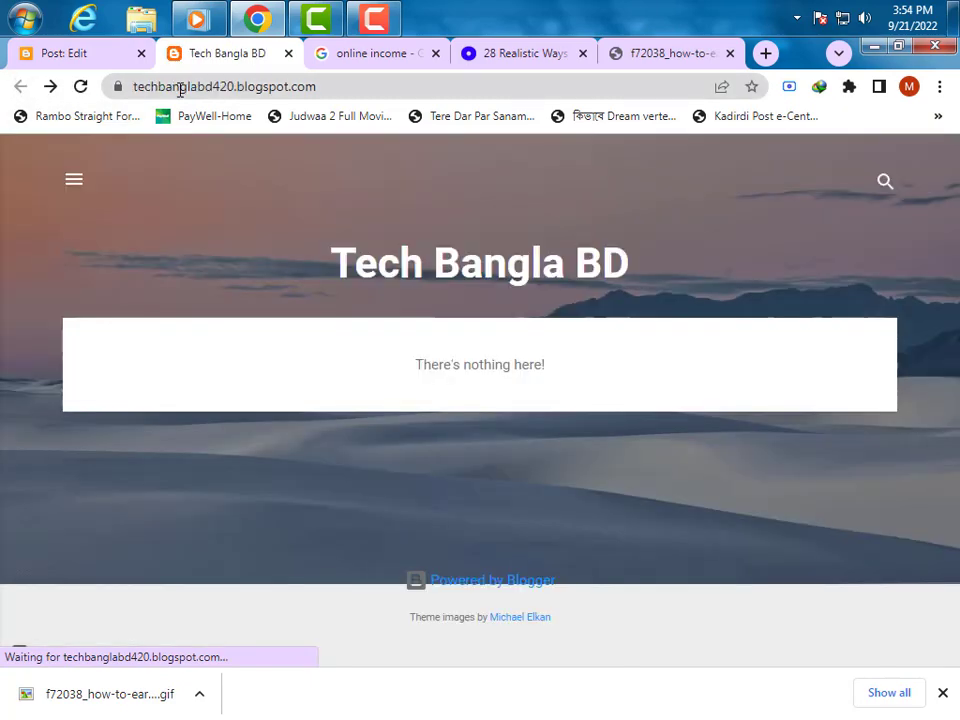
{"action": "right_click", "coordinate": [180, 88]}
{"action": "left_click", "coordinate": [226, 161]}
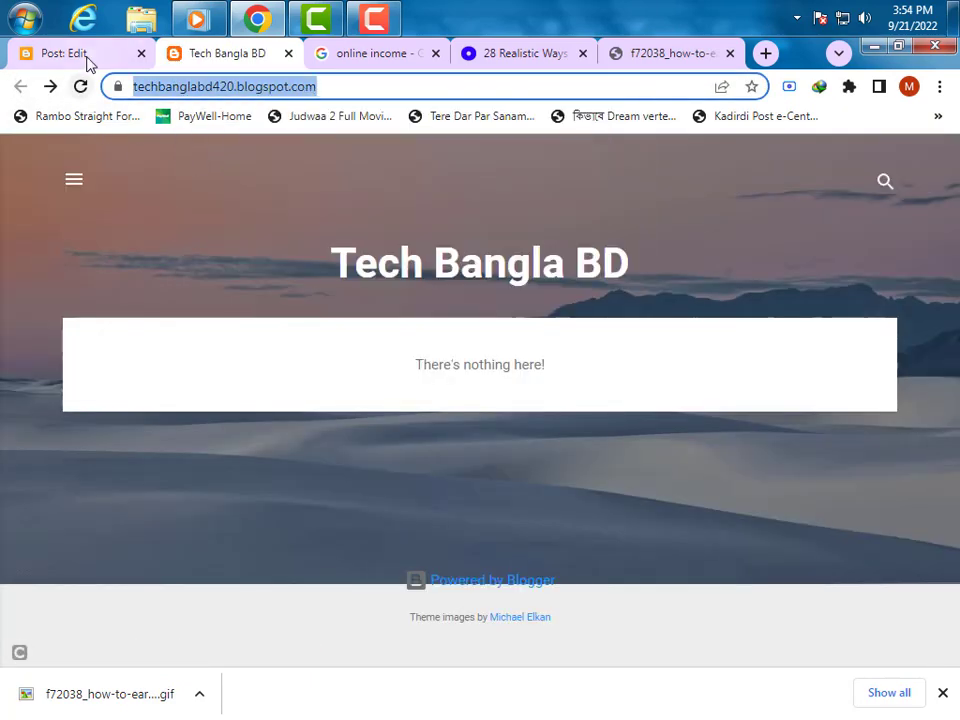
{"action": "left_click", "coordinate": [84, 55]}
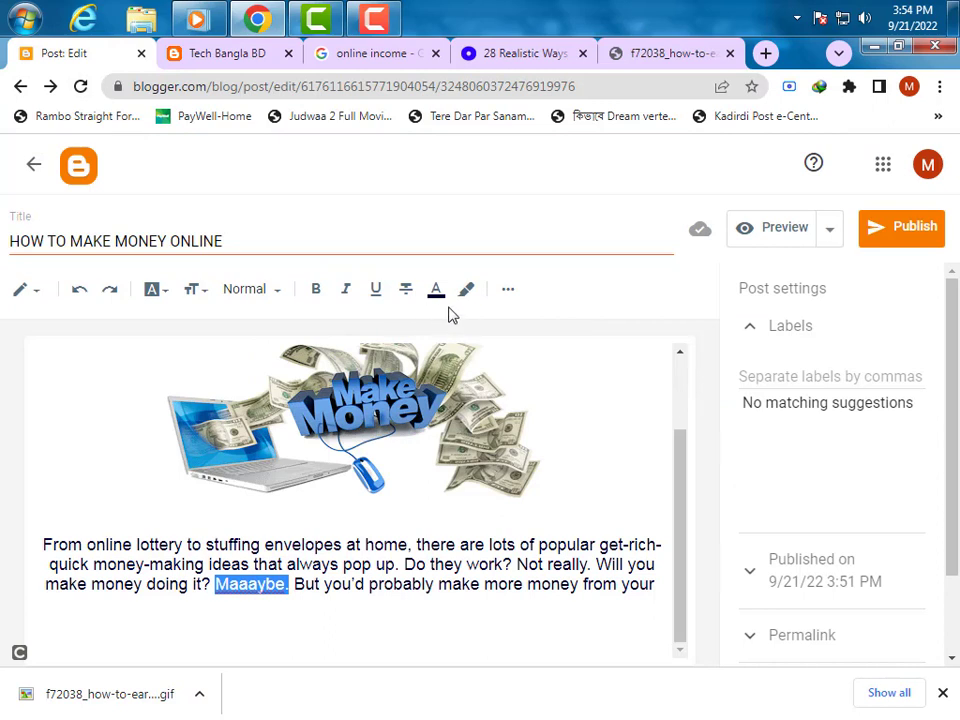
Turn the selected word "Maaaybe." into a link and open the link for editing.
{"action": "left_click", "coordinate": [510, 293]}
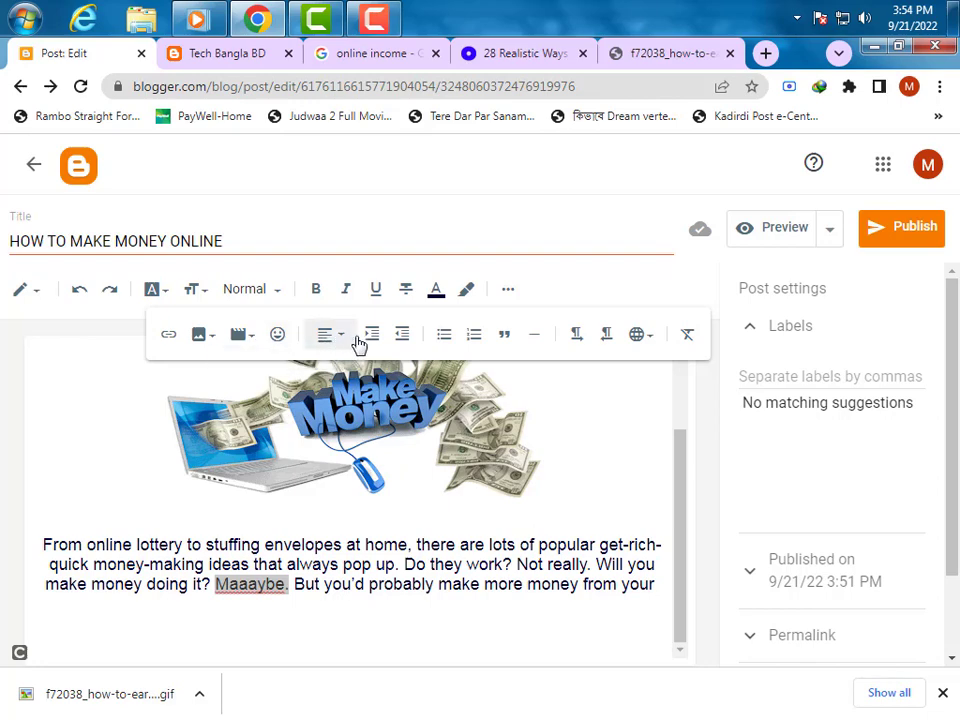
{"action": "left_click", "coordinate": [170, 338]}
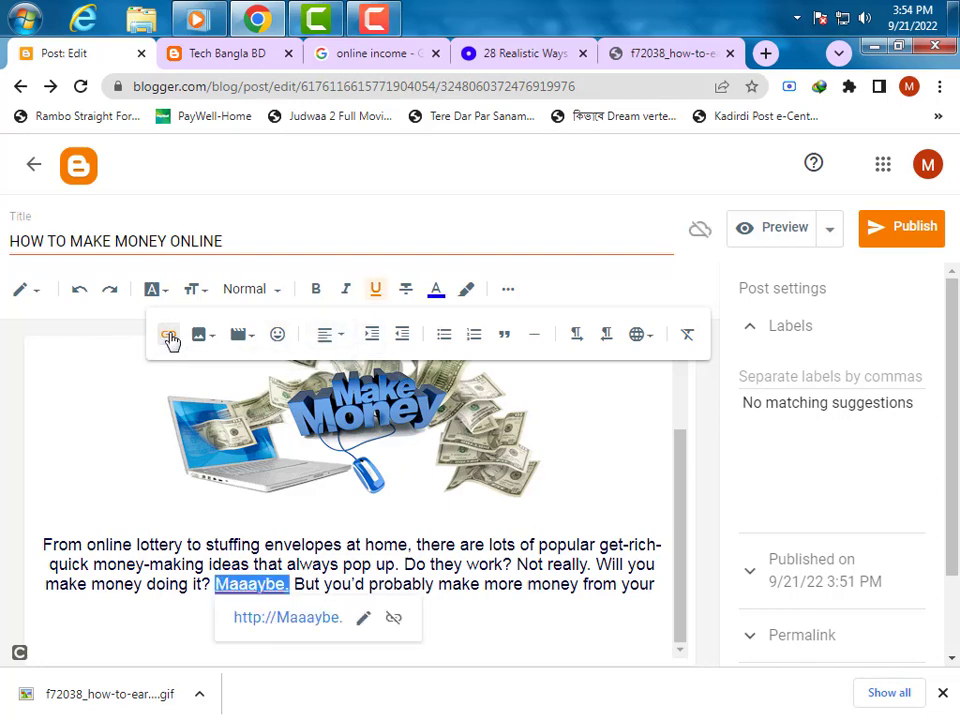
{"action": "left_click", "coordinate": [366, 619]}
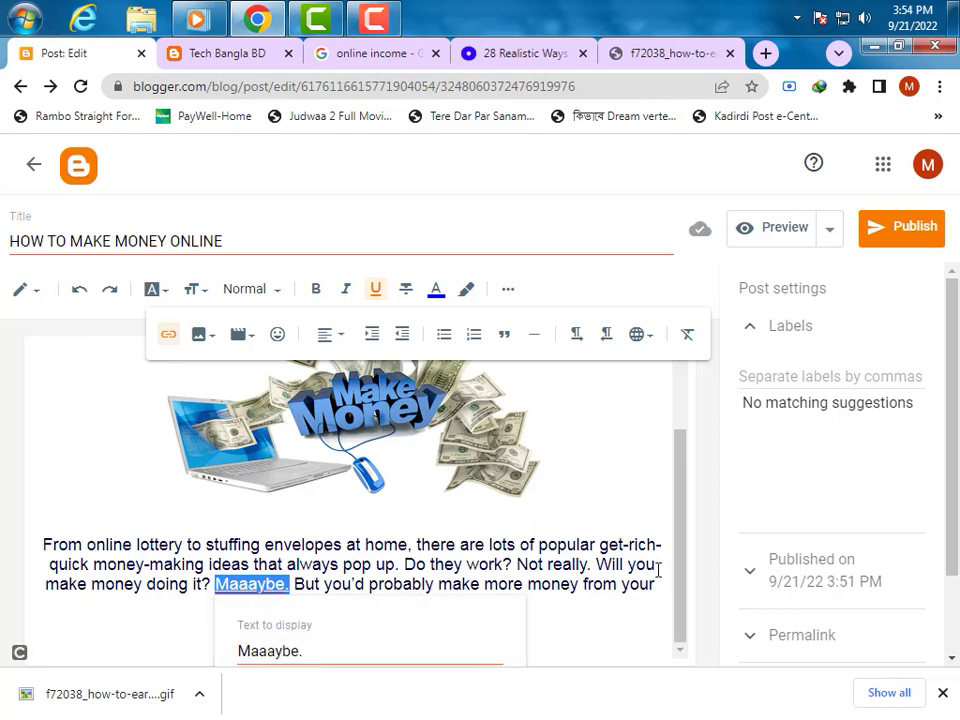
{"action": "left_click_drag", "start_coordinate": [957, 379], "coordinate": [957, 424]}
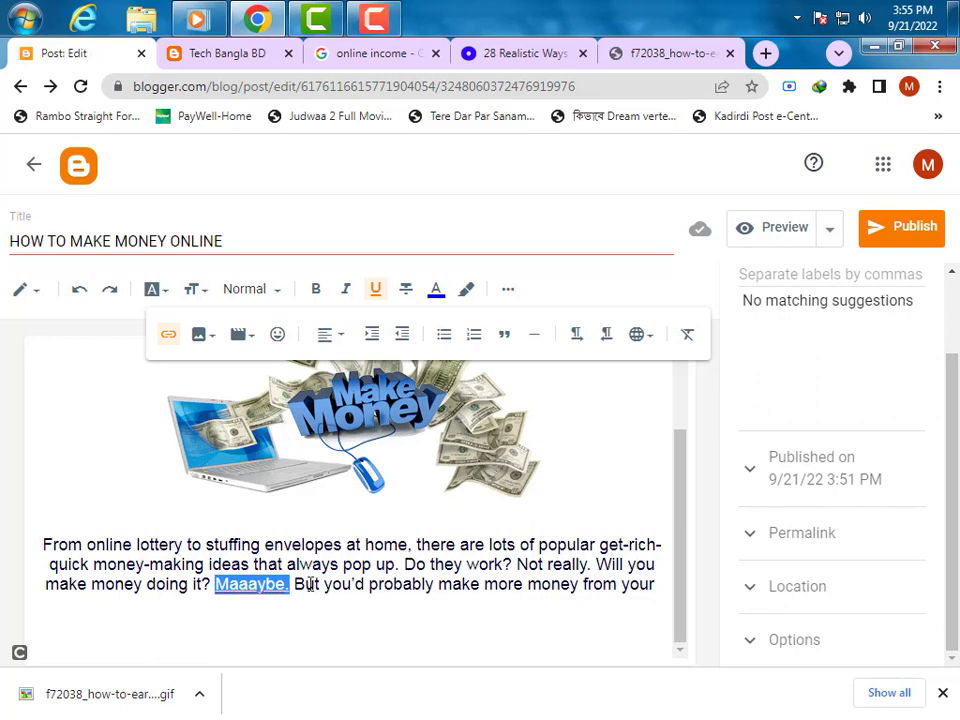
{"action": "left_click", "coordinate": [258, 584]}
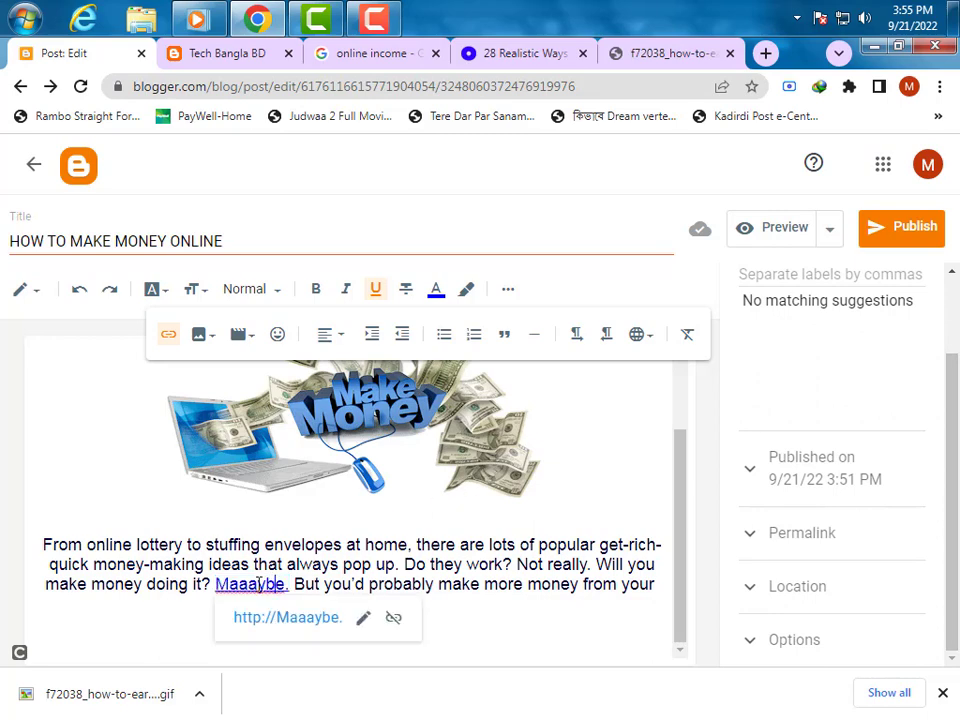
{"action": "left_click", "coordinate": [365, 620]}
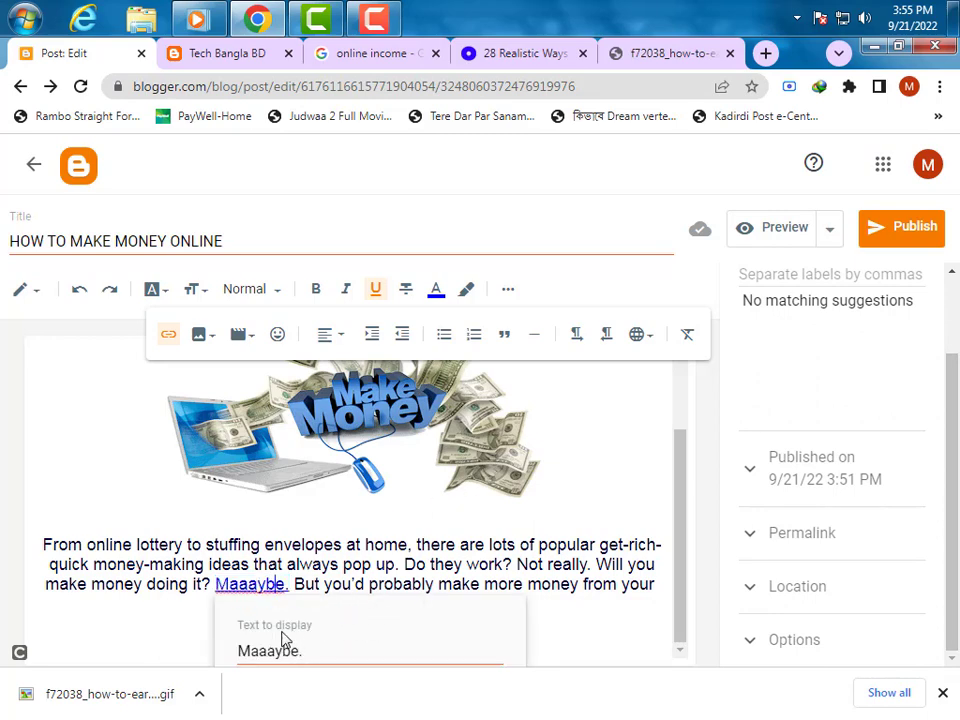
{"action": "triple_click", "coordinate": [269, 586]}
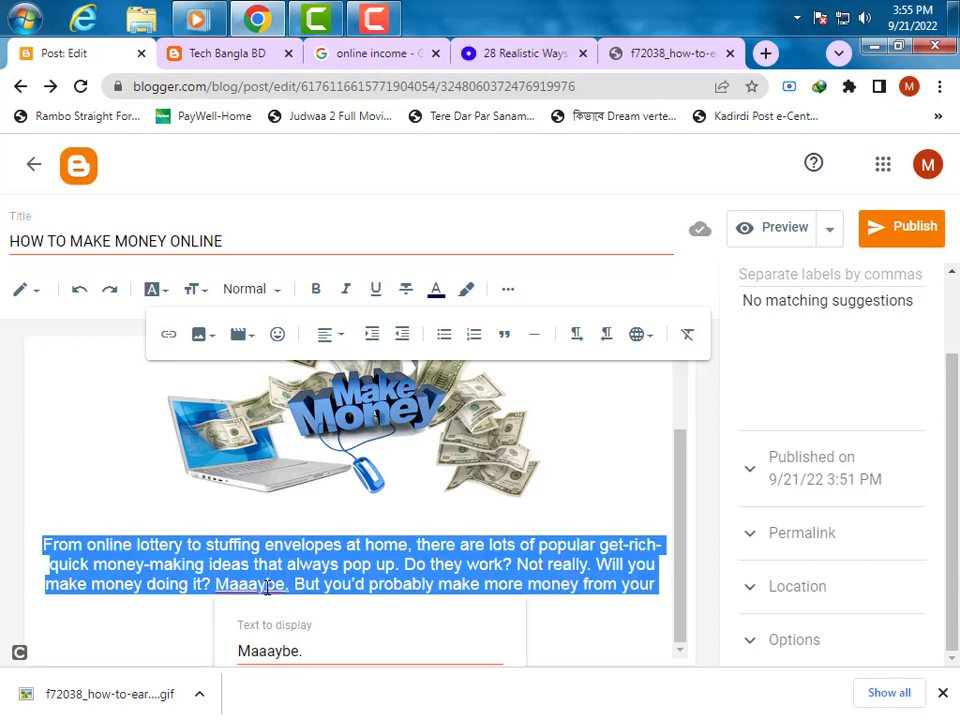
{"action": "left_click", "coordinate": [267, 588]}
{"action": "double_click", "coordinate": [267, 588]}
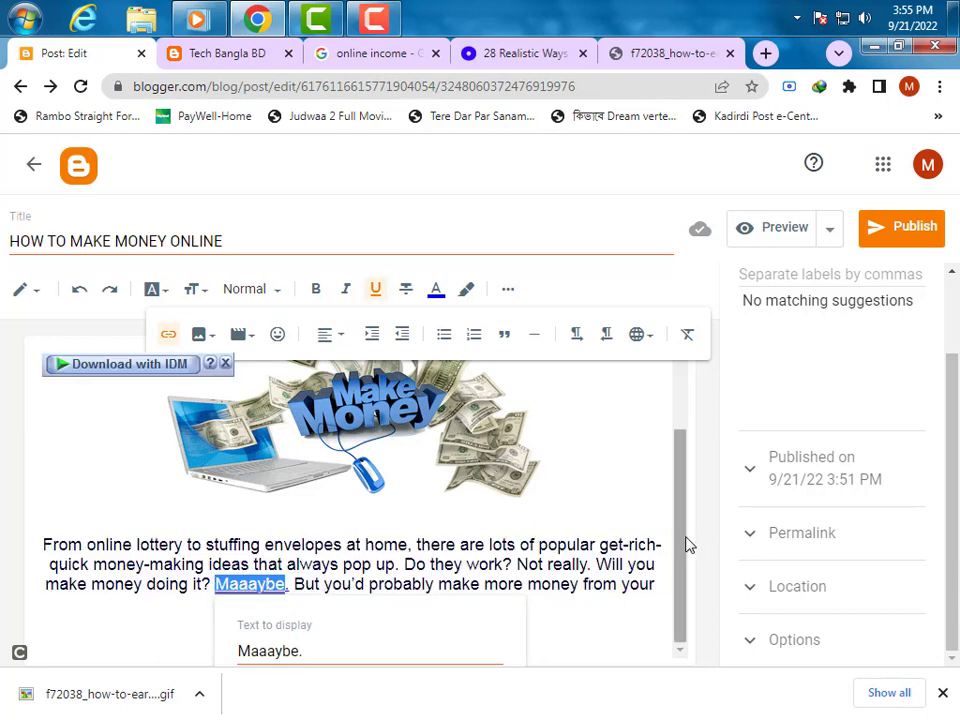
{"action": "left_click", "coordinate": [903, 46]}
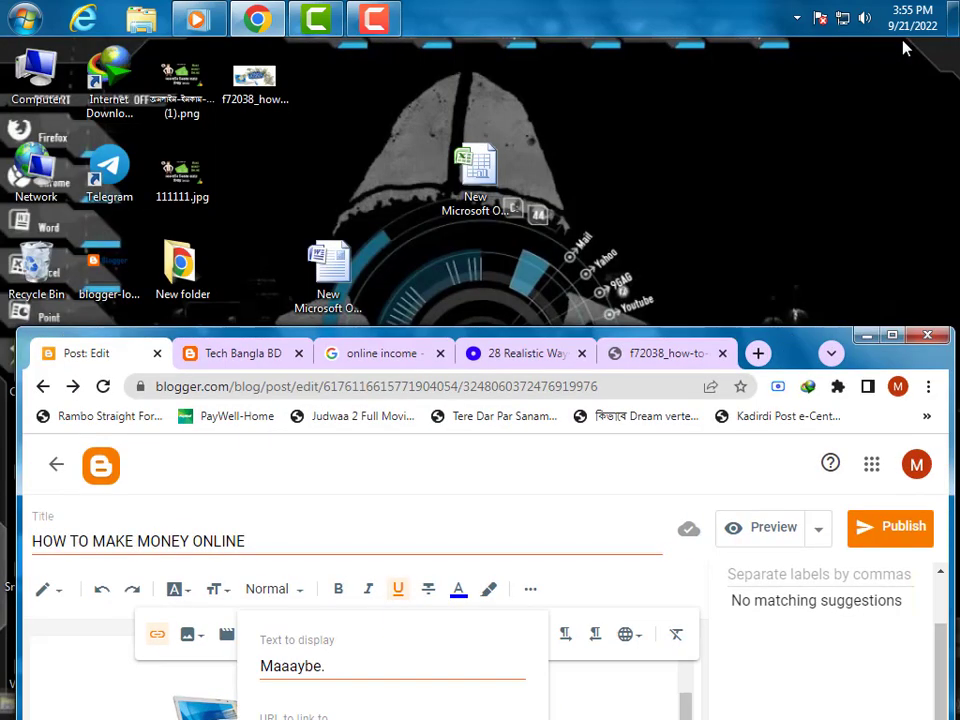
{"action": "left_click_drag", "start_coordinate": [800, 337], "coordinate": [794, 58]}
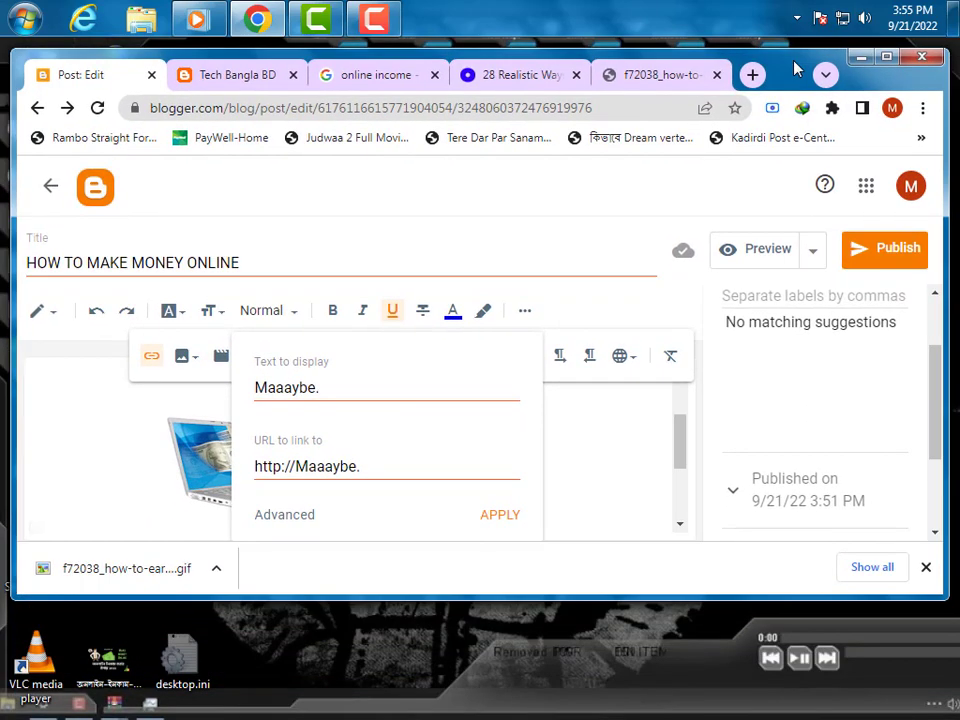
{"action": "double_click", "coordinate": [297, 467]}
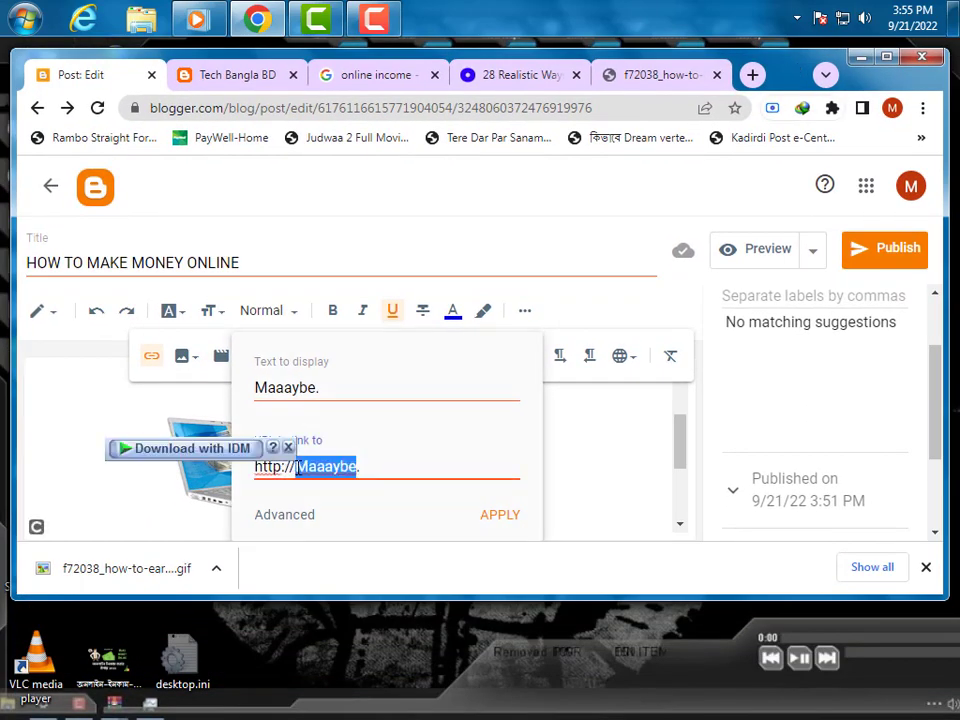
{"action": "key", "text": "ctrl+a"}
{"action": "right_click", "coordinate": [297, 467]}
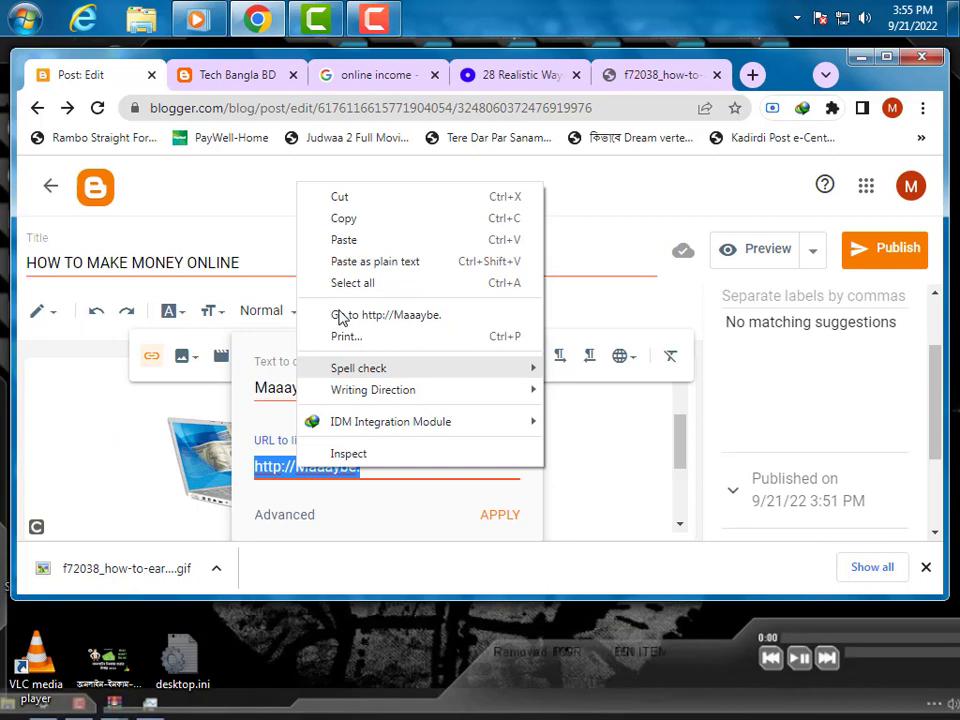
{"action": "left_click", "coordinate": [363, 240]}
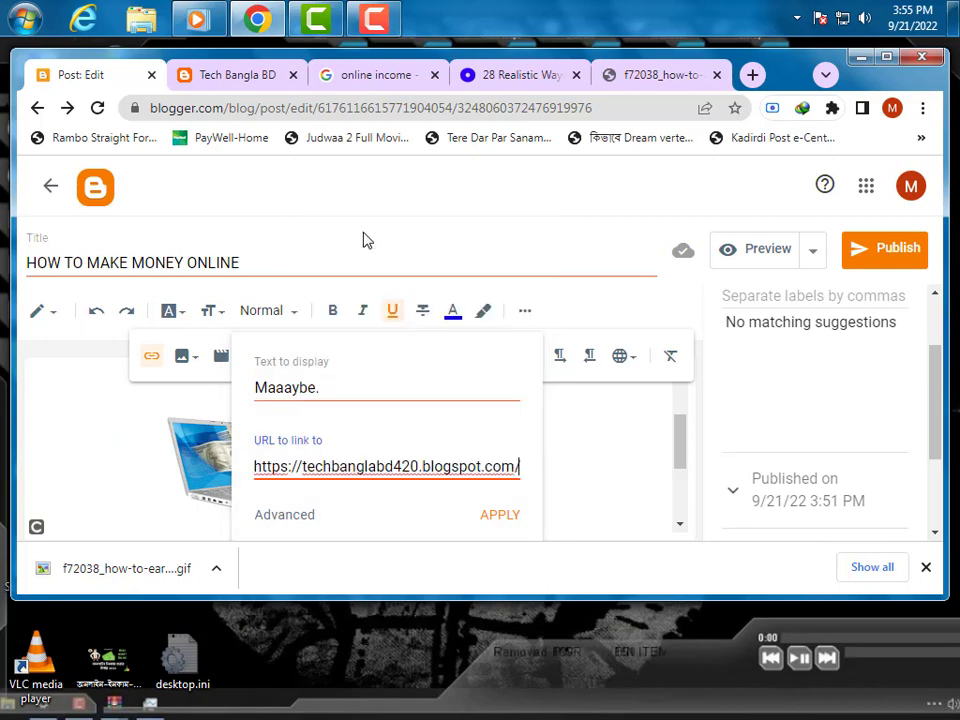
{"action": "left_click", "coordinate": [500, 515]}
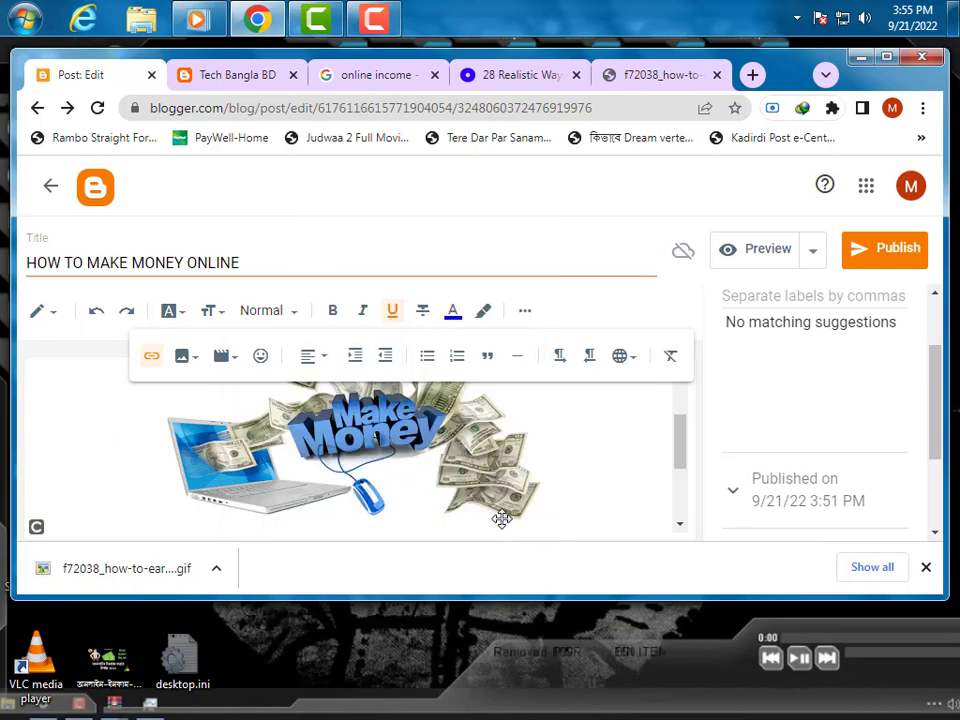
{"action": "left_click", "coordinate": [889, 56]}
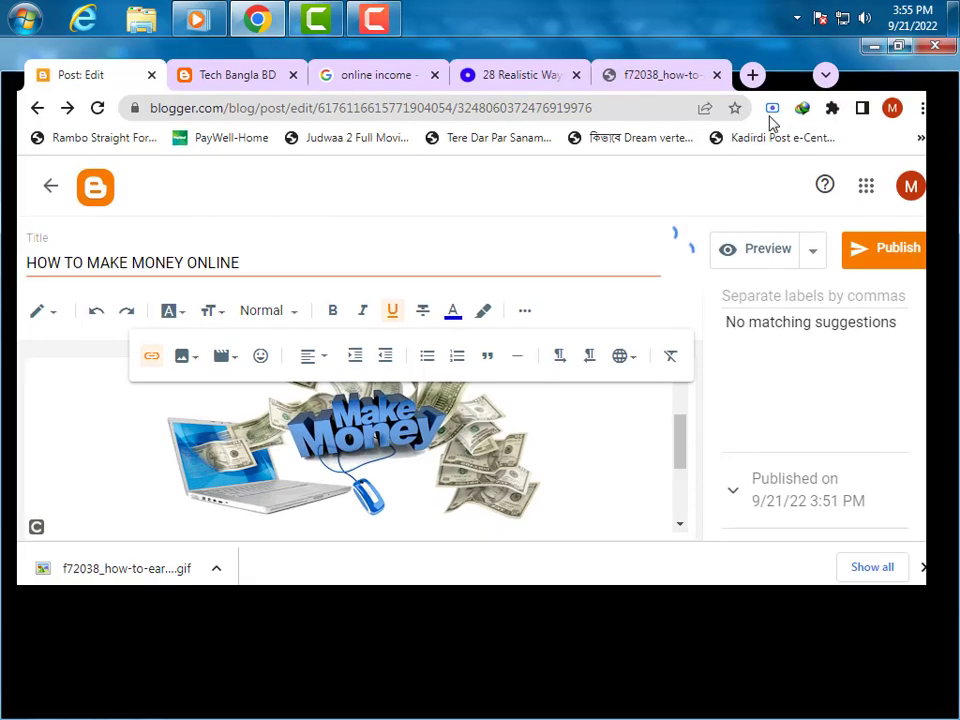
Check the link target of "Maaaybe." and publish the post "HOW TO MAKE MONEY ONLINE".
{"action": "double_click", "coordinate": [250, 585]}
{"action": "left_click", "coordinate": [250, 585]}
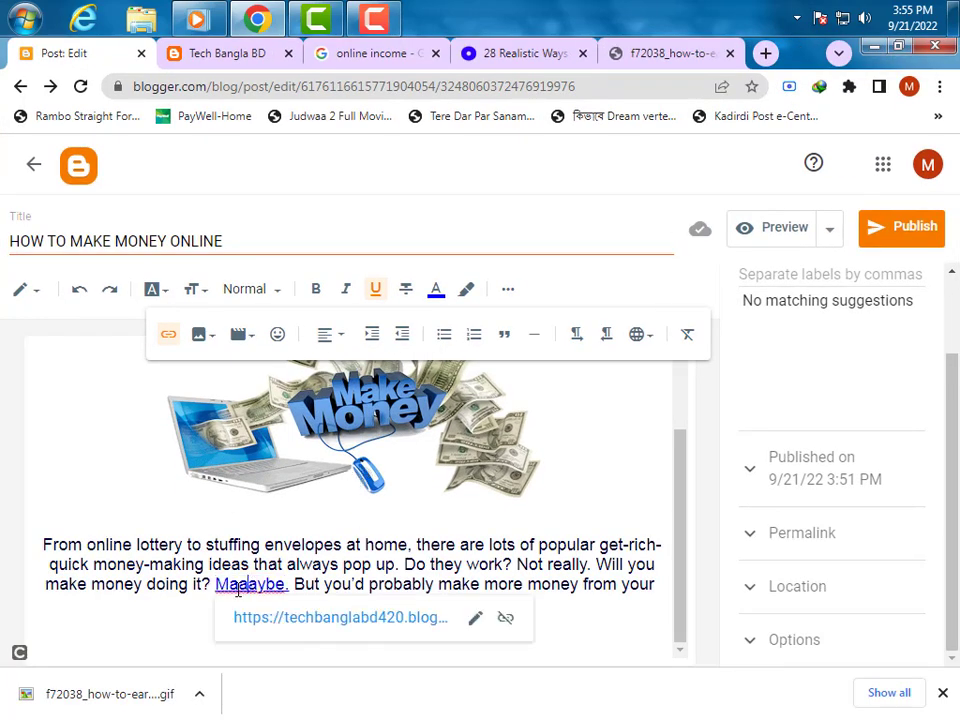
{"action": "left_click", "coordinate": [893, 232]}
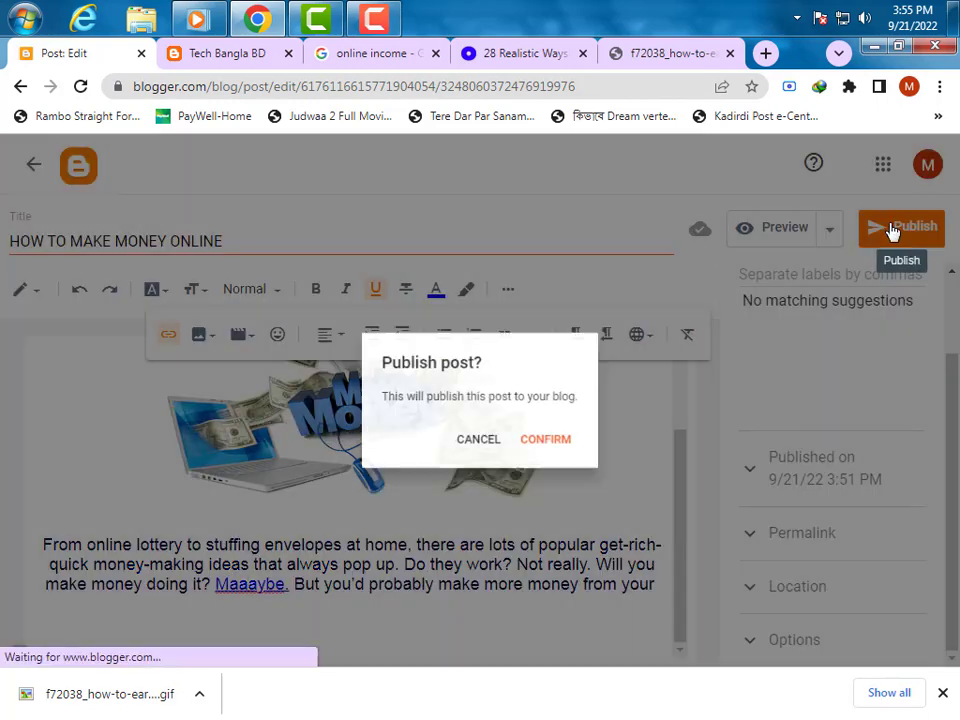
{"action": "left_click", "coordinate": [558, 446]}
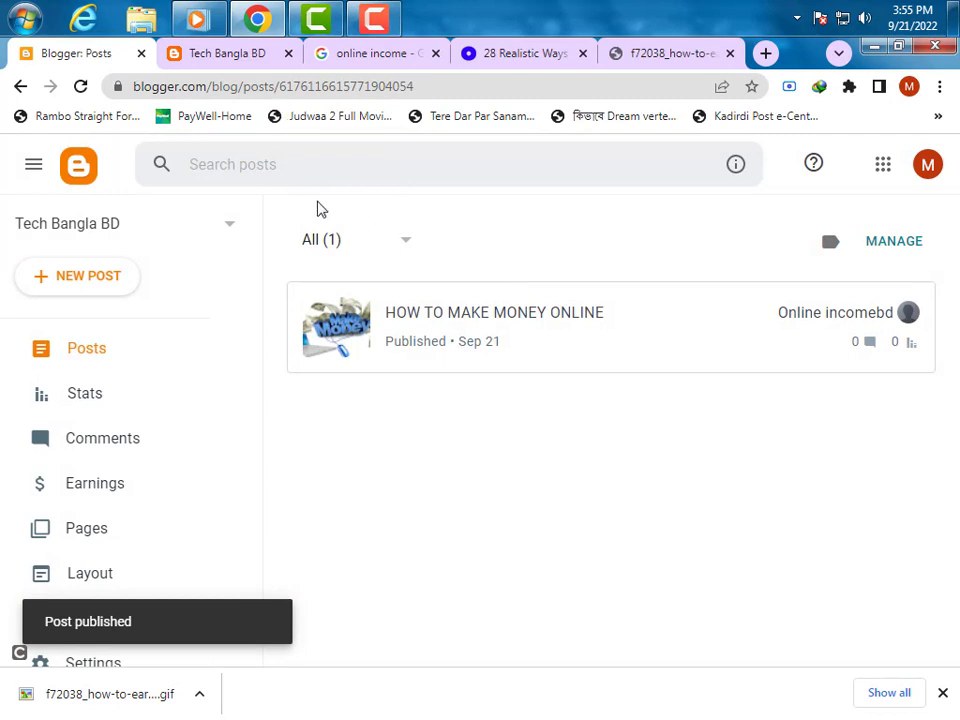
Reload the Tech Bangla BD blog page and look through the published post with its picture and text.
{"action": "left_click", "coordinate": [245, 55]}
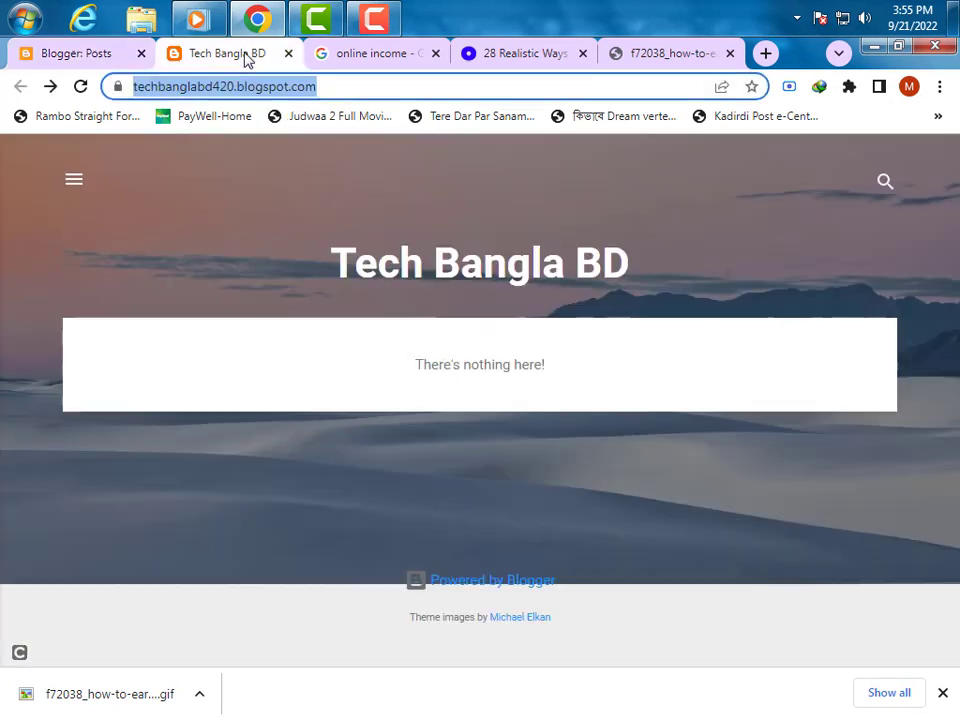
{"action": "right_click", "coordinate": [171, 206]}
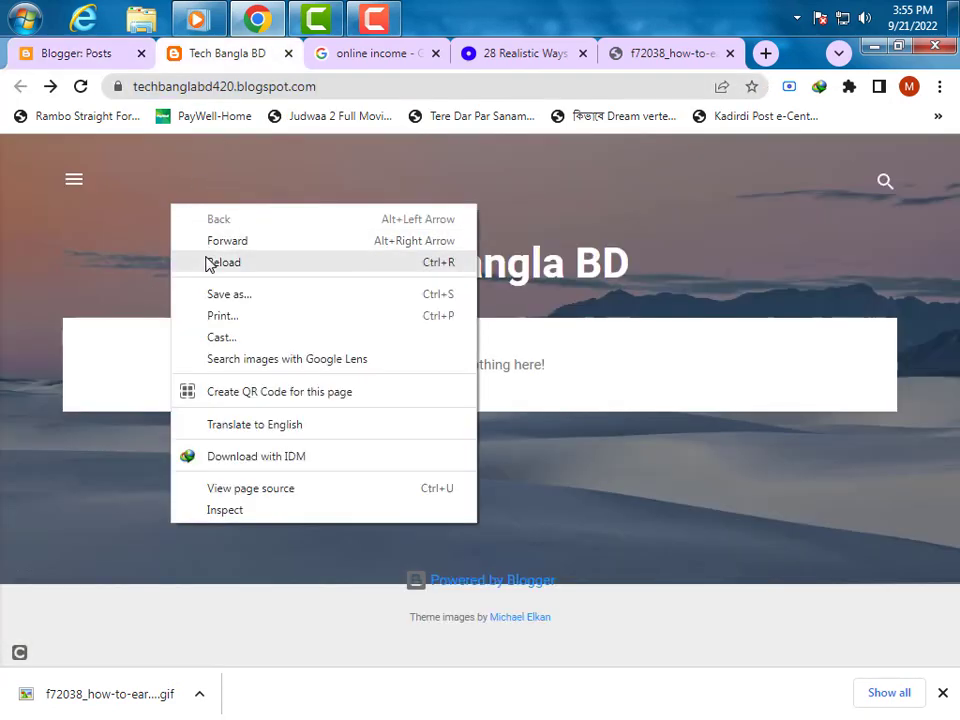
{"action": "left_click", "coordinate": [210, 262]}
{"action": "scroll", "coordinate": [300, 378], "scroll_direction": "down", "scroll_amount": 2}
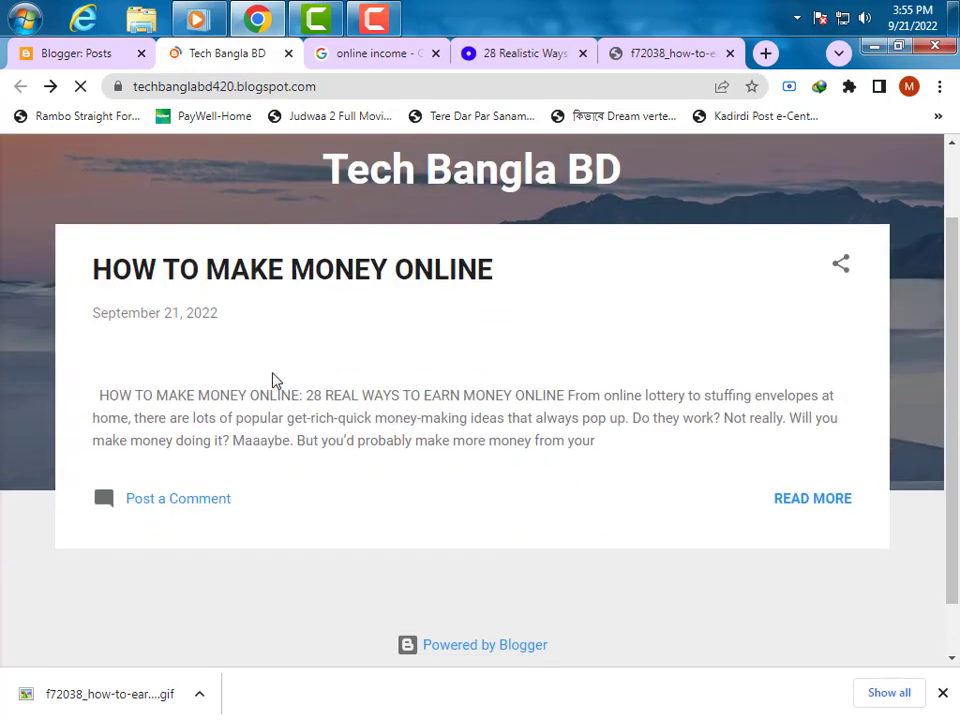
{"action": "scroll", "coordinate": [270, 360], "scroll_direction": "down", "scroll_amount": 3}
{"action": "scroll", "coordinate": [298, 333], "scroll_direction": "down", "scroll_amount": 2}
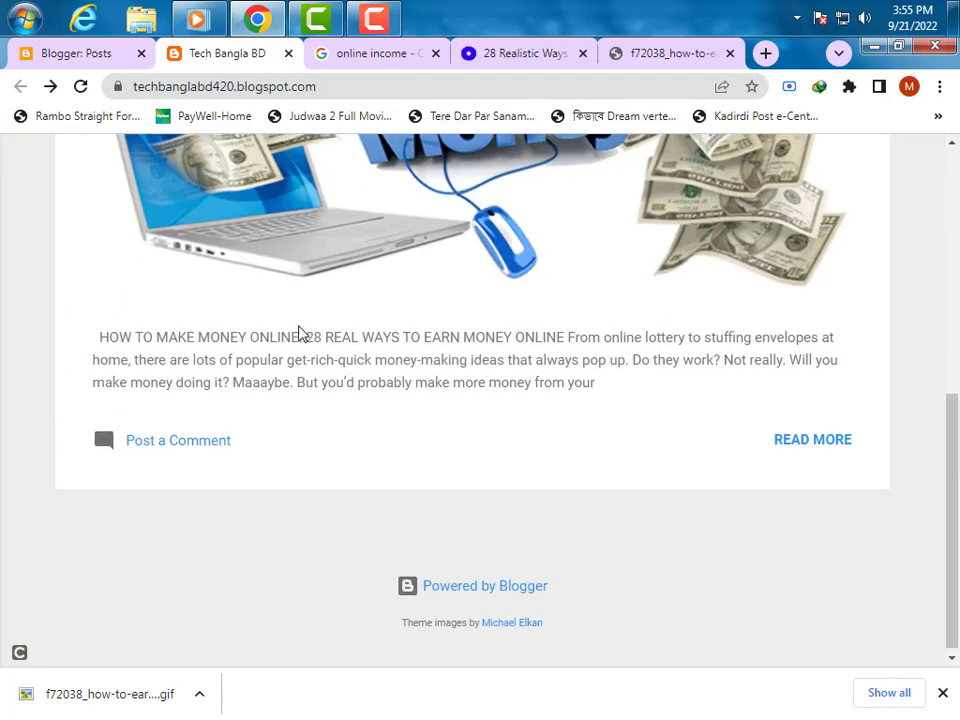
Look through the published post on the Tech Bangla BD blog page again, from its text up to the title.
{"action": "scroll", "coordinate": [305, 328], "scroll_direction": "up", "scroll_amount": 5}
{"action": "scroll", "coordinate": [362, 302], "scroll_direction": "down", "scroll_amount": 5}
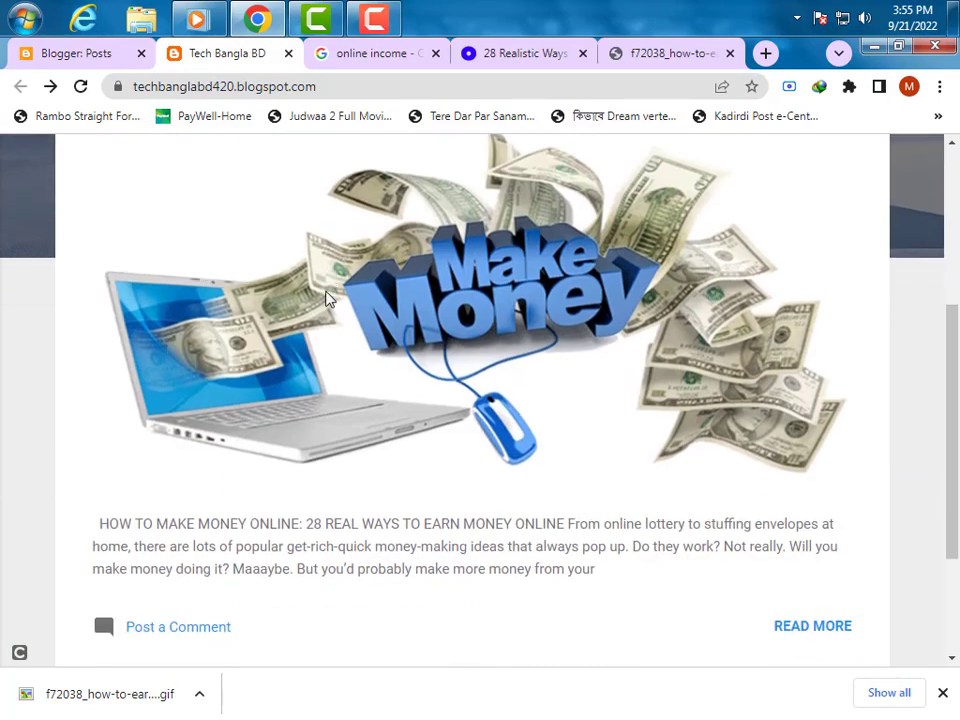
{"action": "scroll", "coordinate": [330, 304], "scroll_direction": "up", "scroll_amount": 5}
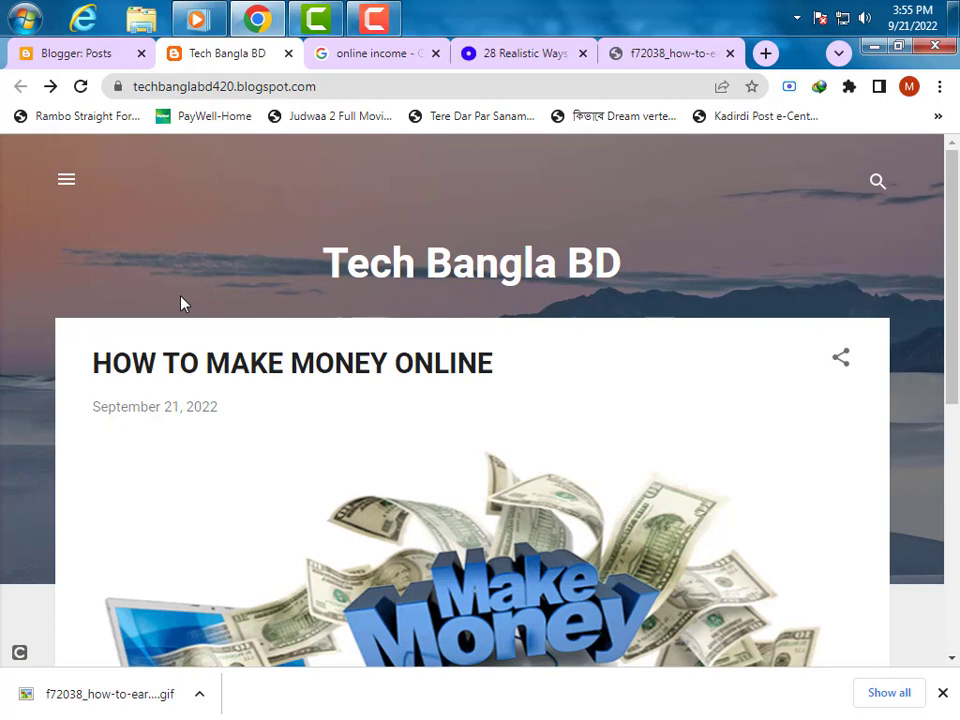
{"action": "left_click_drag", "start_coordinate": [180, 361], "coordinate": [179, 289]}
Go back to the blog's management page and review its statistics and comments.
{"action": "left_click", "coordinate": [100, 53]}
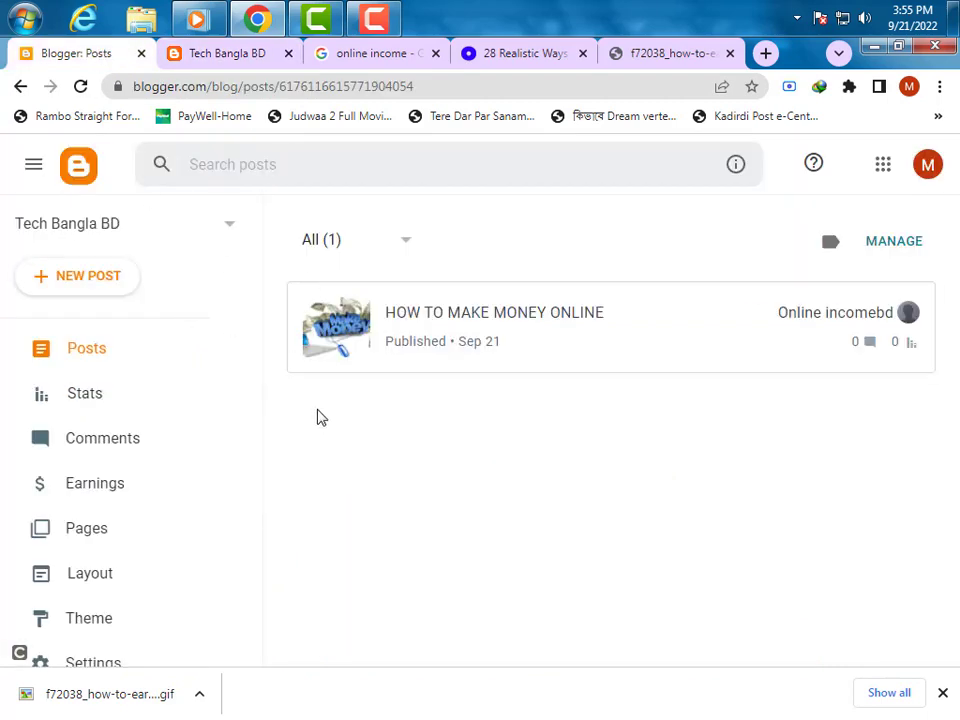
{"action": "left_click", "coordinate": [150, 402]}
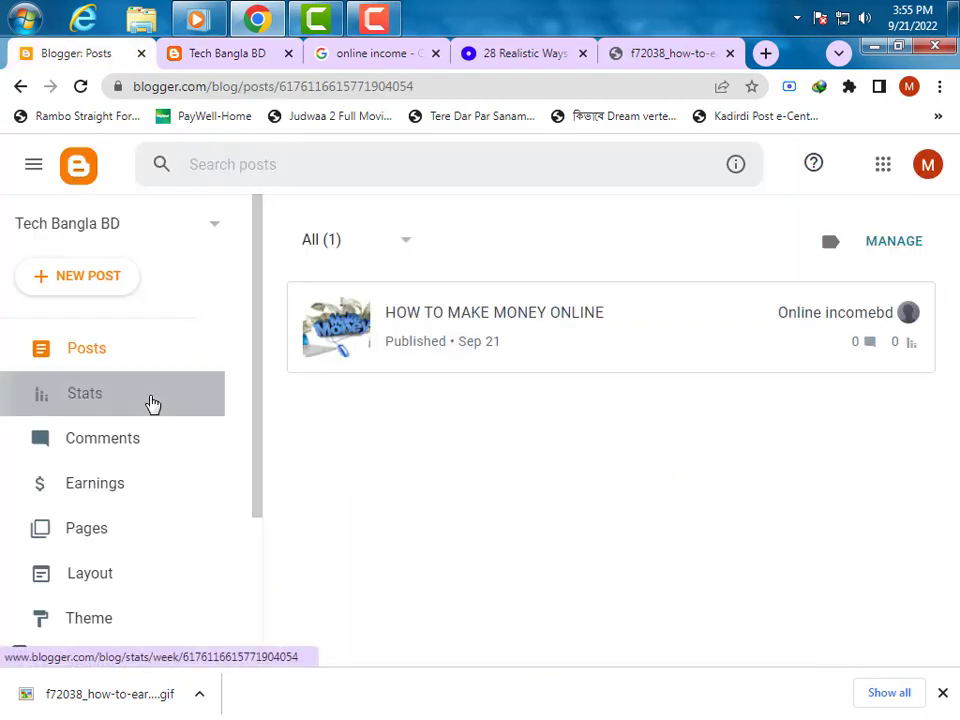
{"action": "scroll", "coordinate": [427, 395], "scroll_direction": "down", "scroll_amount": 1}
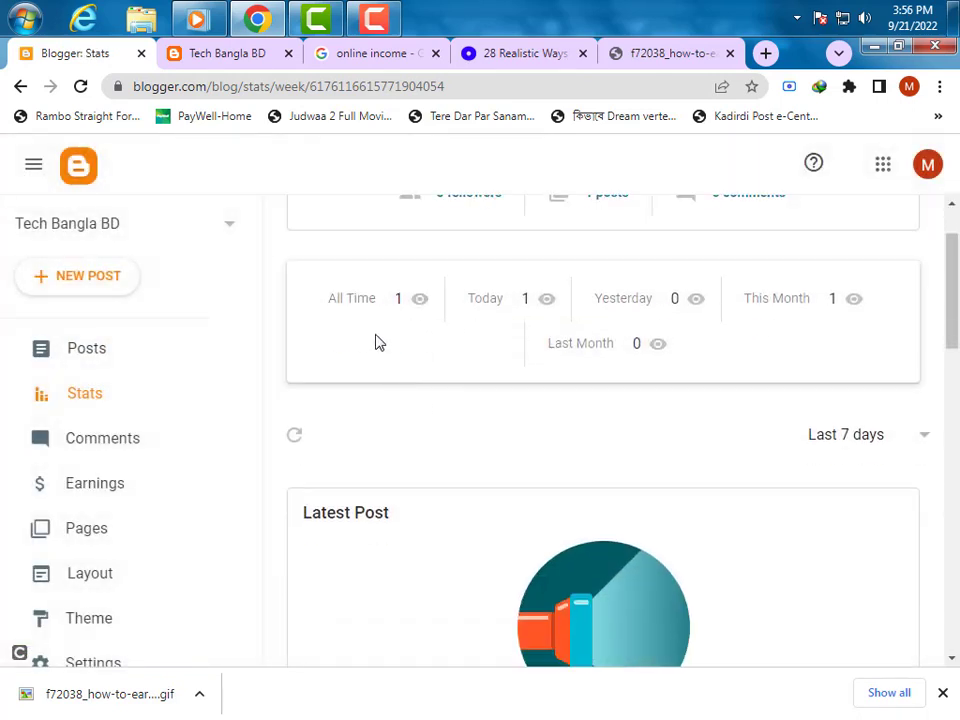
{"action": "scroll", "coordinate": [60, 395], "scroll_direction": "down", "scroll_amount": 1}
{"action": "left_click", "coordinate": [113, 347]}
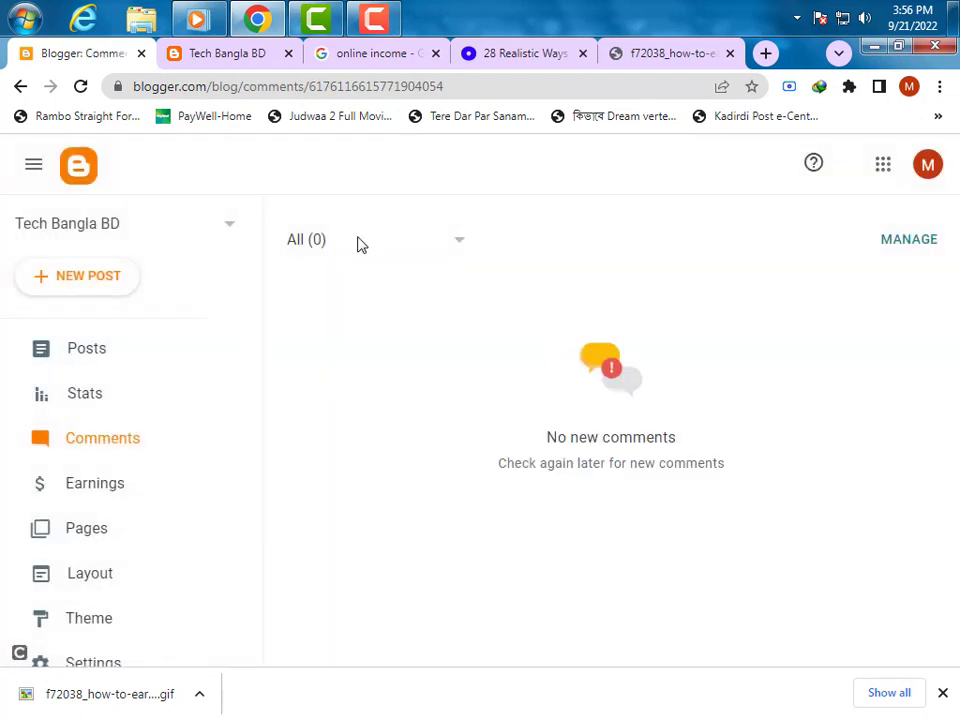
{"action": "left_click", "coordinate": [378, 17]}
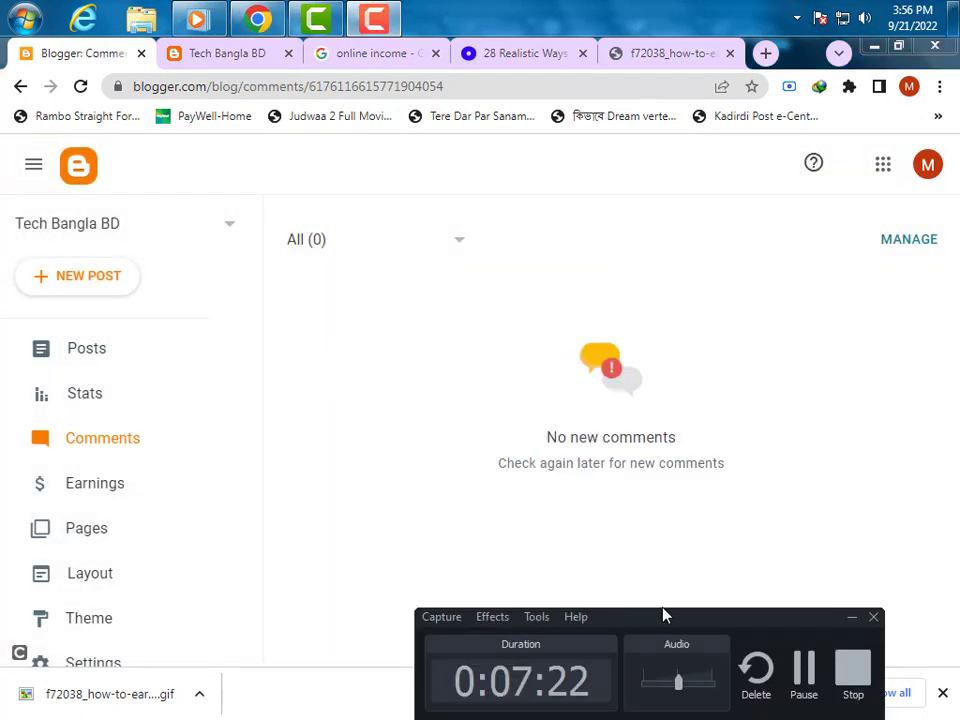
{"action": "left_click_drag", "start_coordinate": [675, 614], "coordinate": [675, 475]}
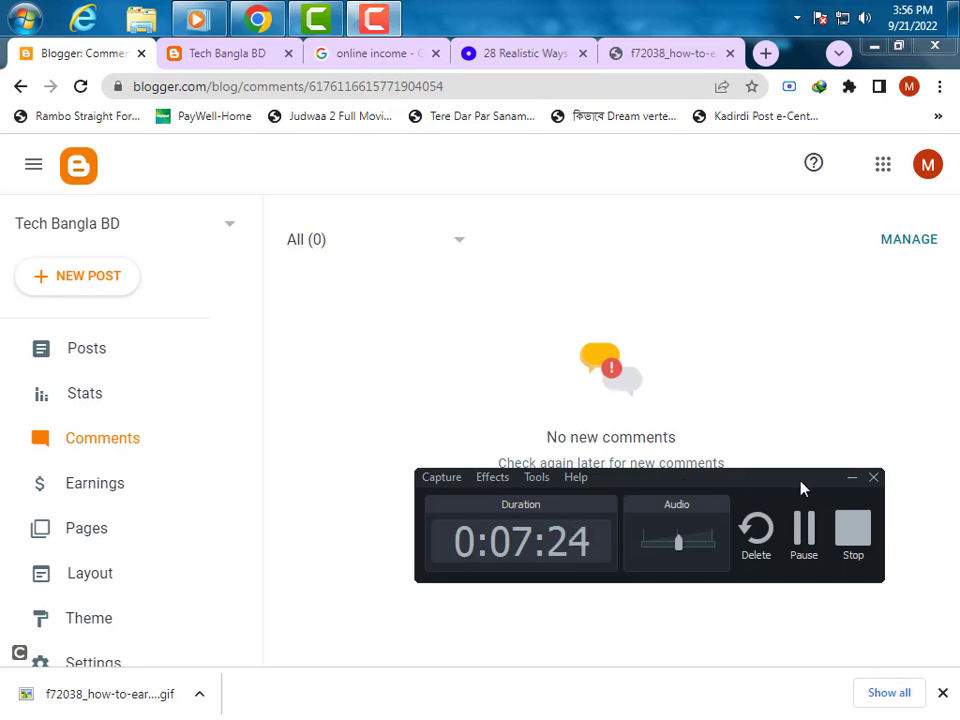
{"action": "left_click", "coordinate": [851, 480]}
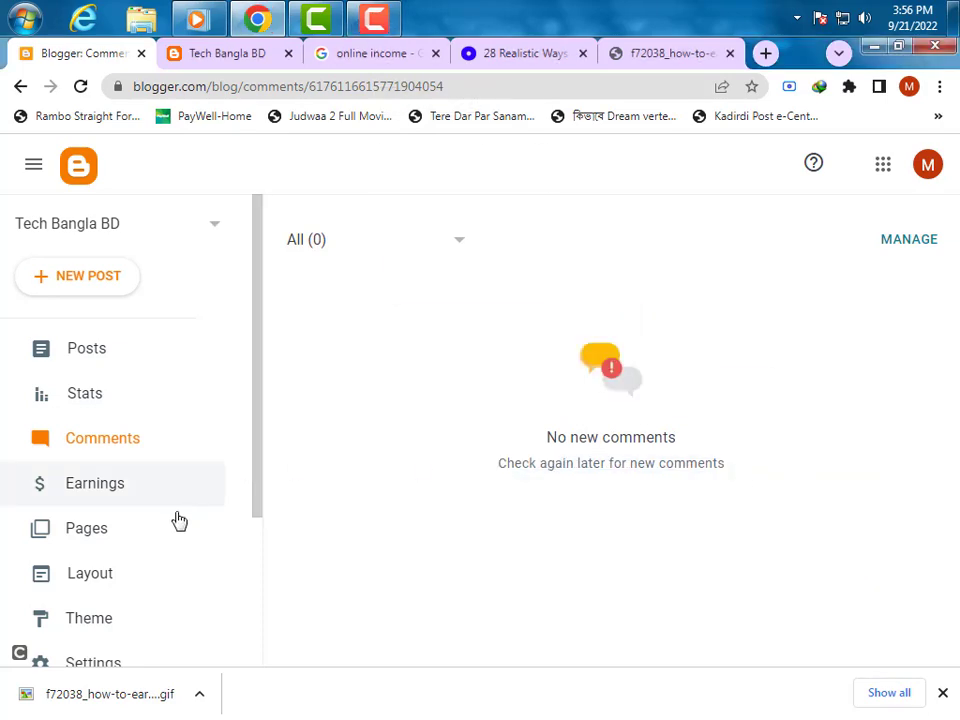
Open the blog's Earnings section and examine its AdSense options.
{"action": "left_click", "coordinate": [150, 486]}
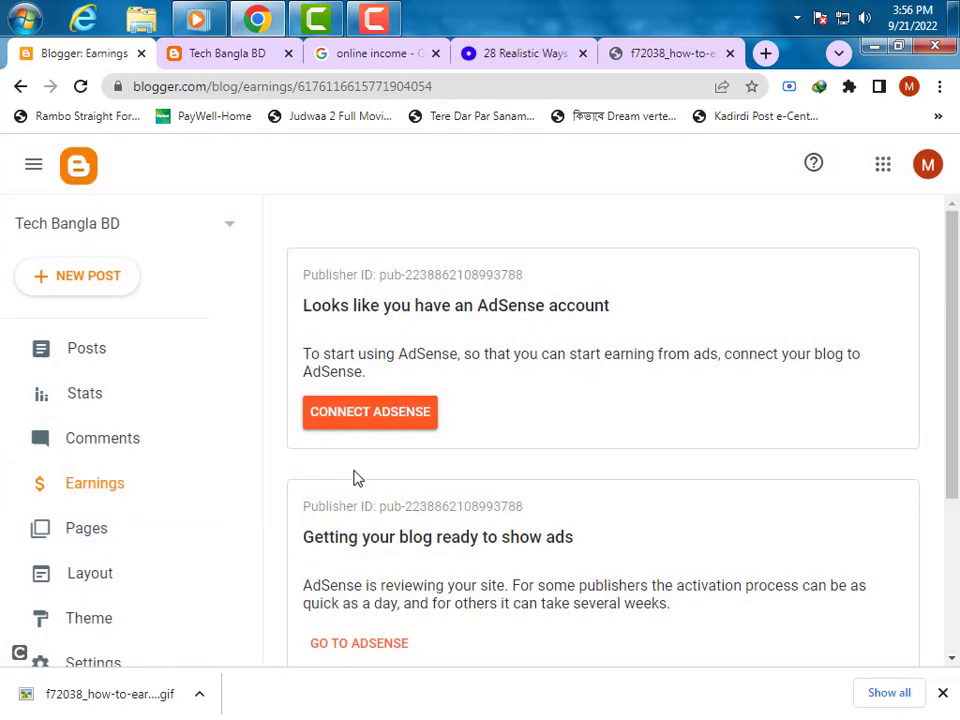
{"action": "scroll", "coordinate": [446, 441], "scroll_direction": "down", "scroll_amount": 2}
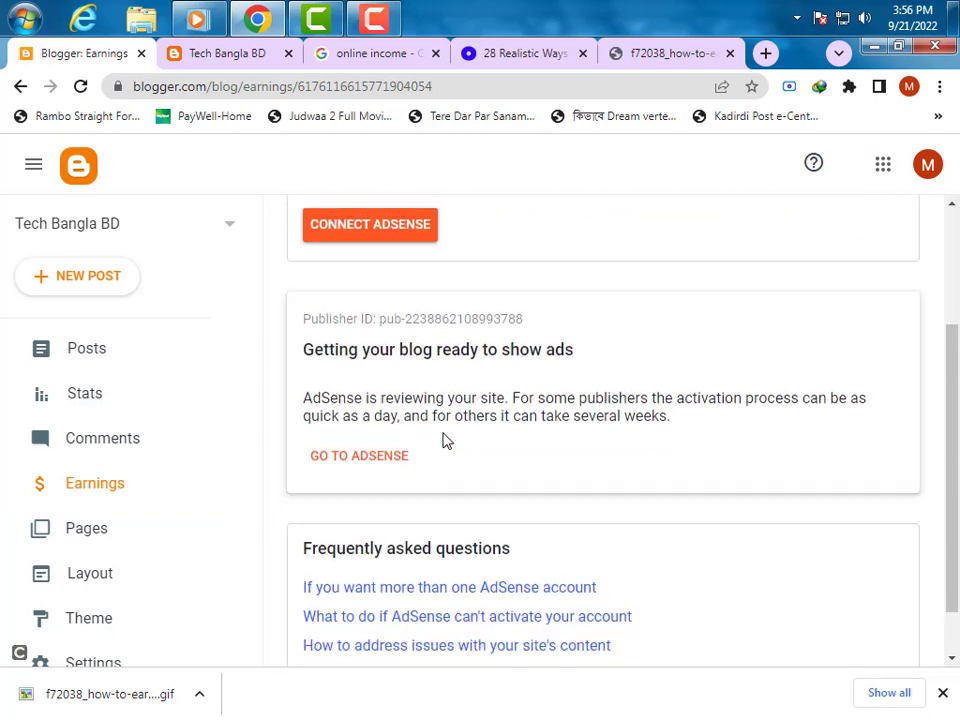
{"action": "scroll", "coordinate": [416, 488], "scroll_direction": "up", "scroll_amount": 2}
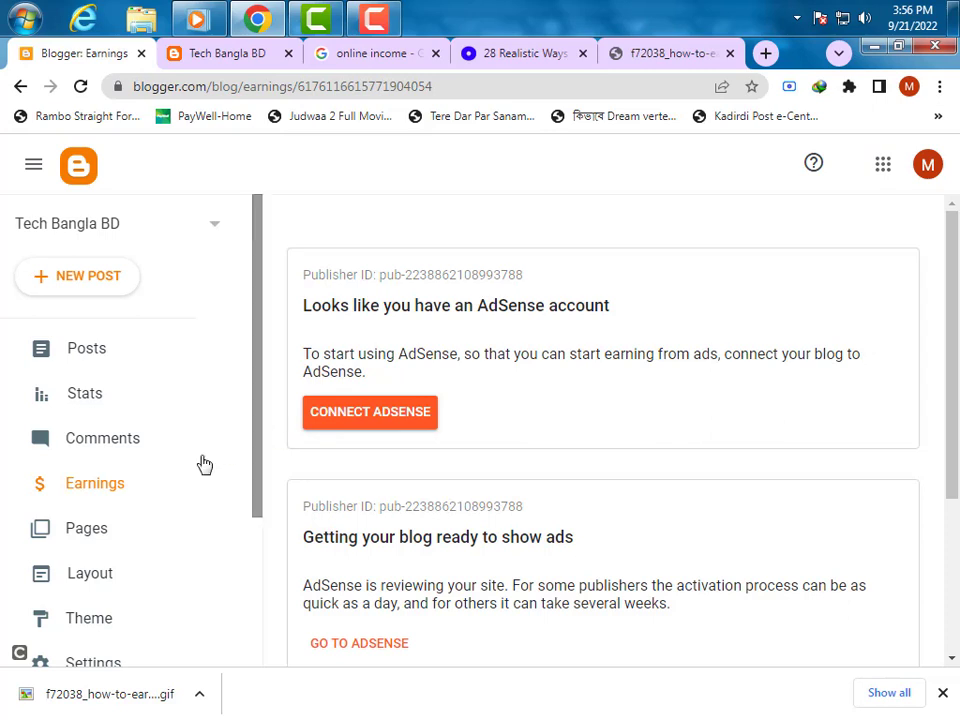
View the blog's Pages section, and open the Layout section to examine its gadget areas.
{"action": "scroll", "coordinate": [180, 458], "scroll_direction": "down", "scroll_amount": 1}
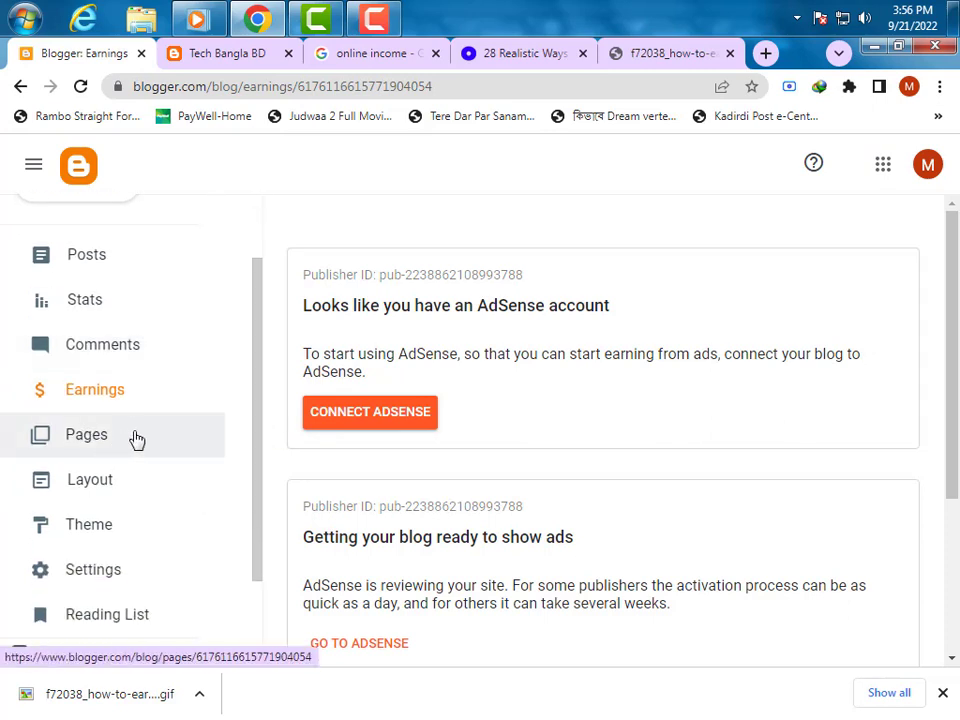
{"action": "left_click", "coordinate": [136, 438]}
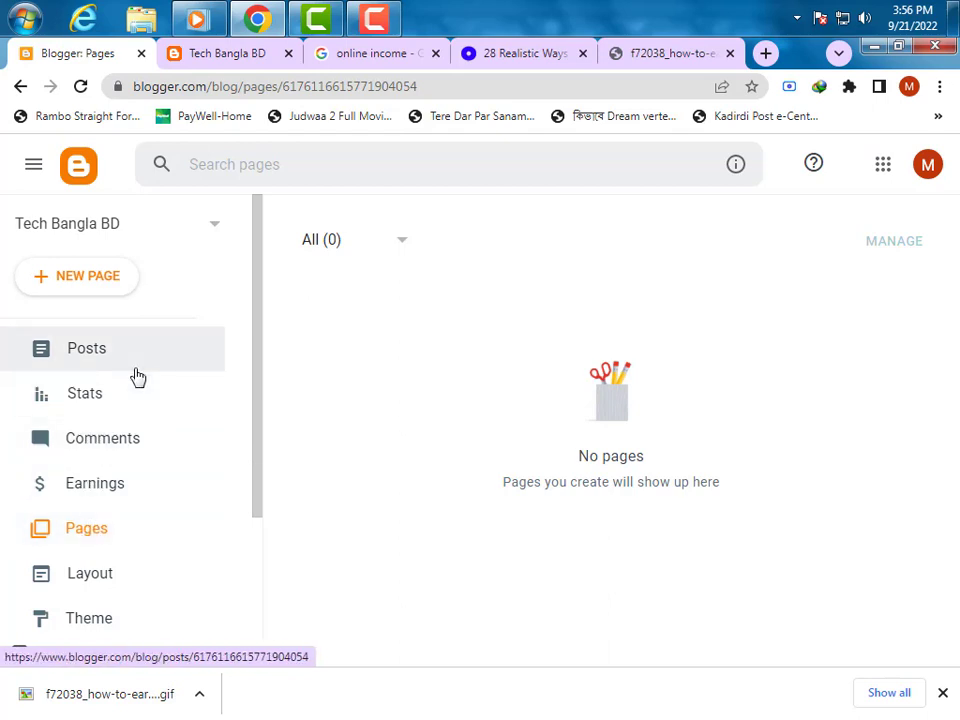
{"action": "scroll", "coordinate": [133, 424], "scroll_direction": "down", "scroll_amount": 1}
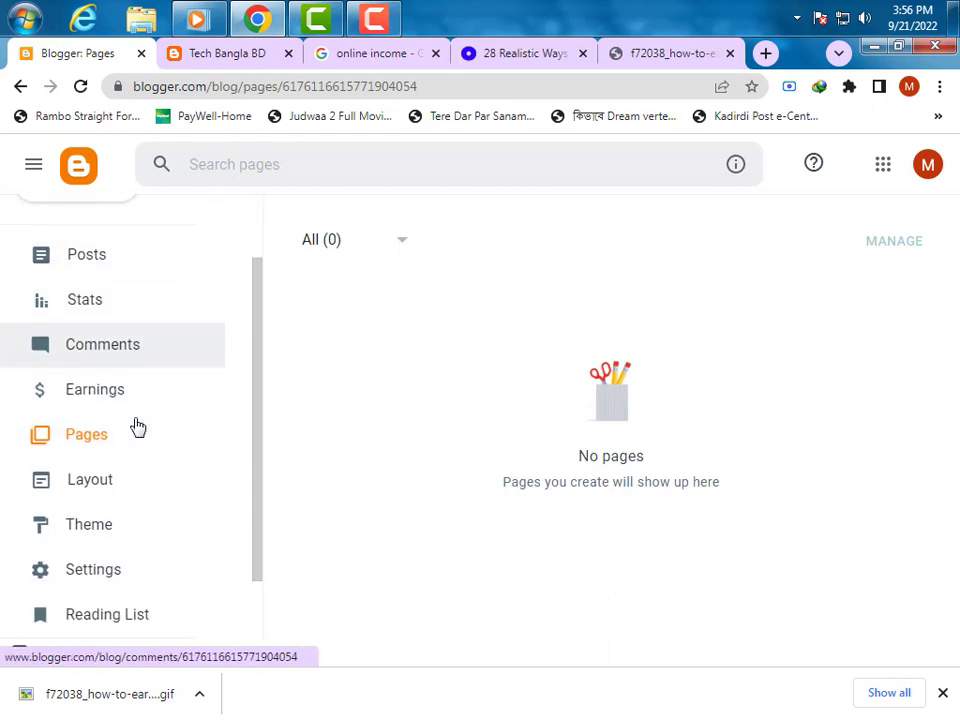
{"action": "left_click", "coordinate": [110, 482]}
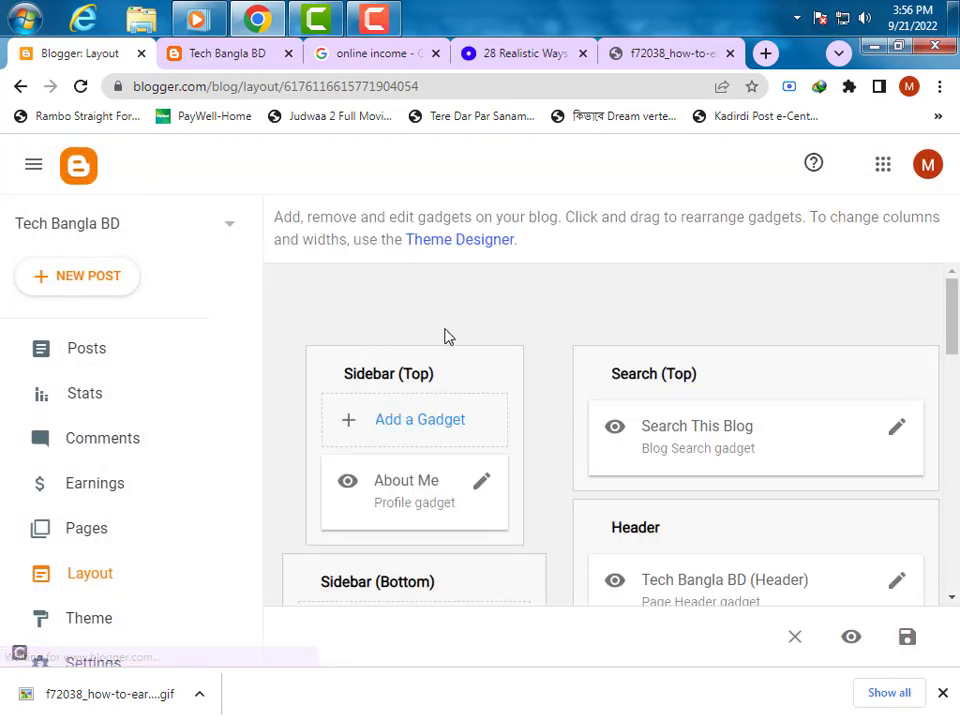
{"action": "scroll", "coordinate": [520, 470], "scroll_direction": "down", "scroll_amount": 1}
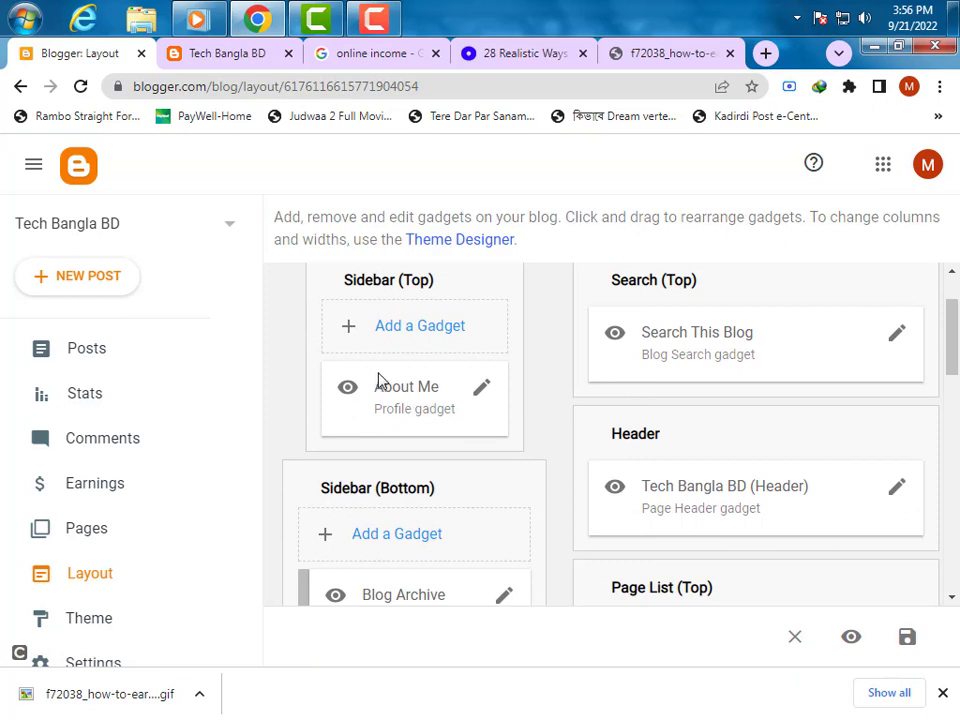
{"action": "scroll", "coordinate": [399, 343], "scroll_direction": "up", "scroll_amount": 1}
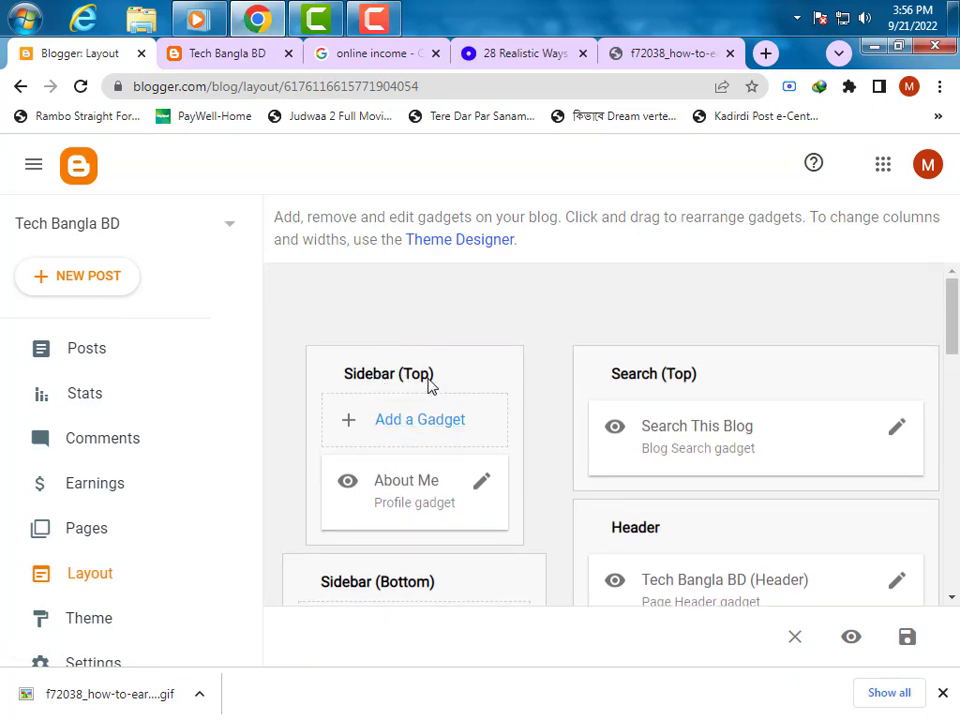
On the live Tech Bangla BD blog, view the side menu, close it and look through the page to its footer.
{"action": "left_click", "coordinate": [240, 55]}
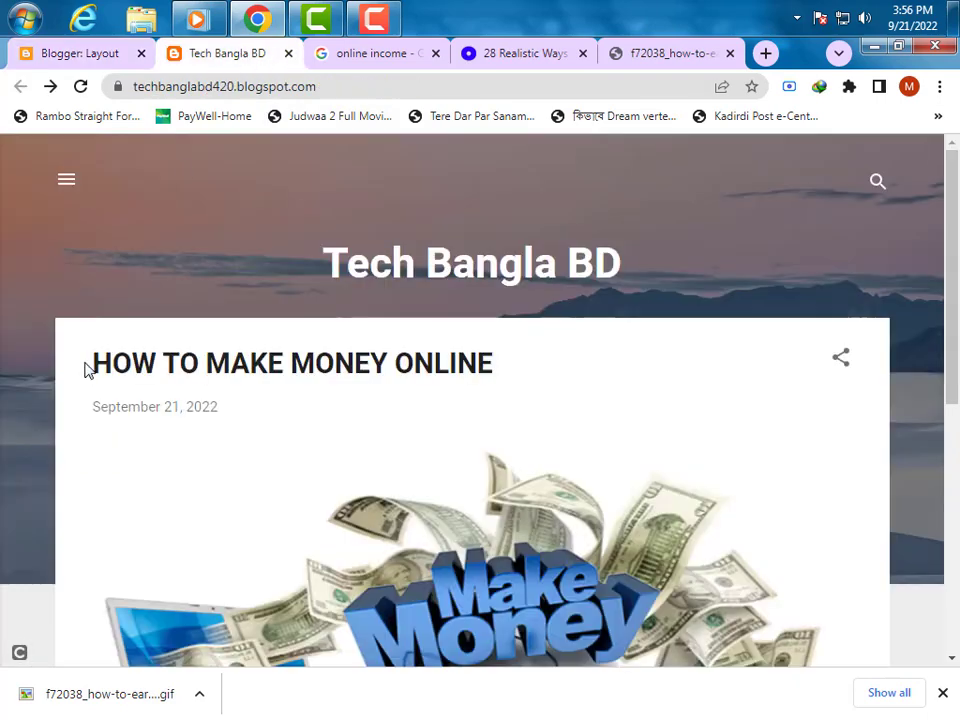
{"action": "left_click", "coordinate": [67, 178]}
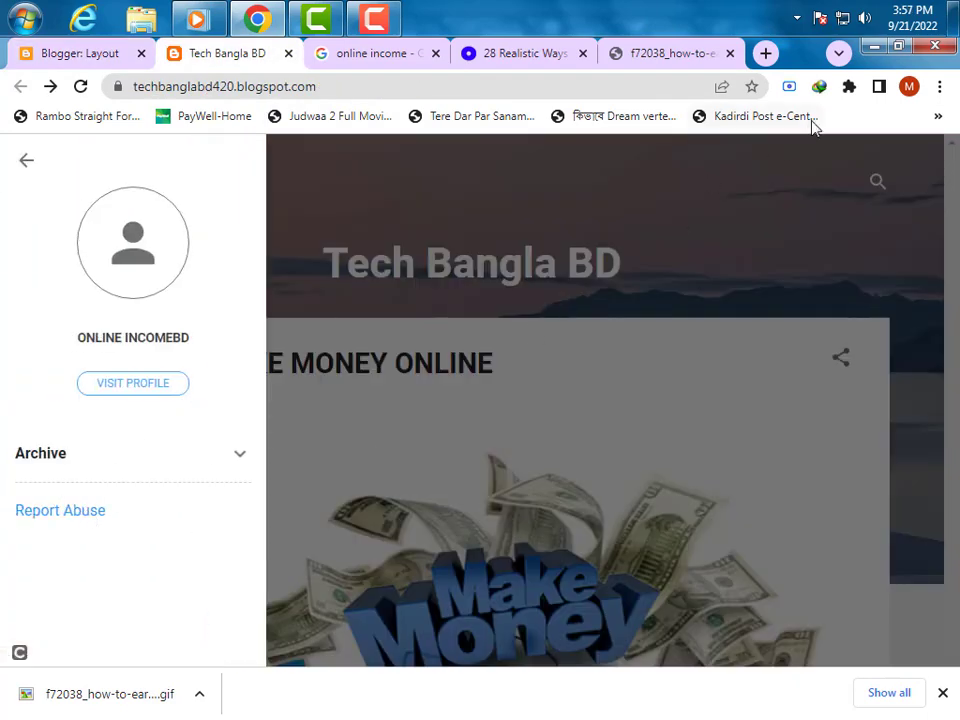
{"action": "left_click", "coordinate": [897, 46]}
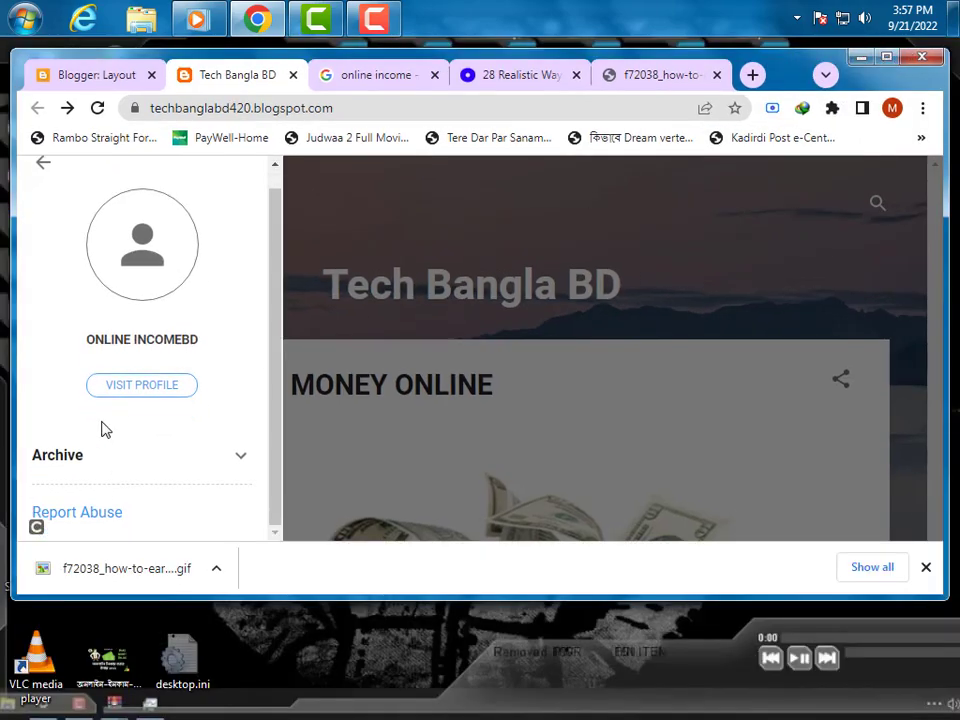
{"action": "left_click", "coordinate": [376, 320]}
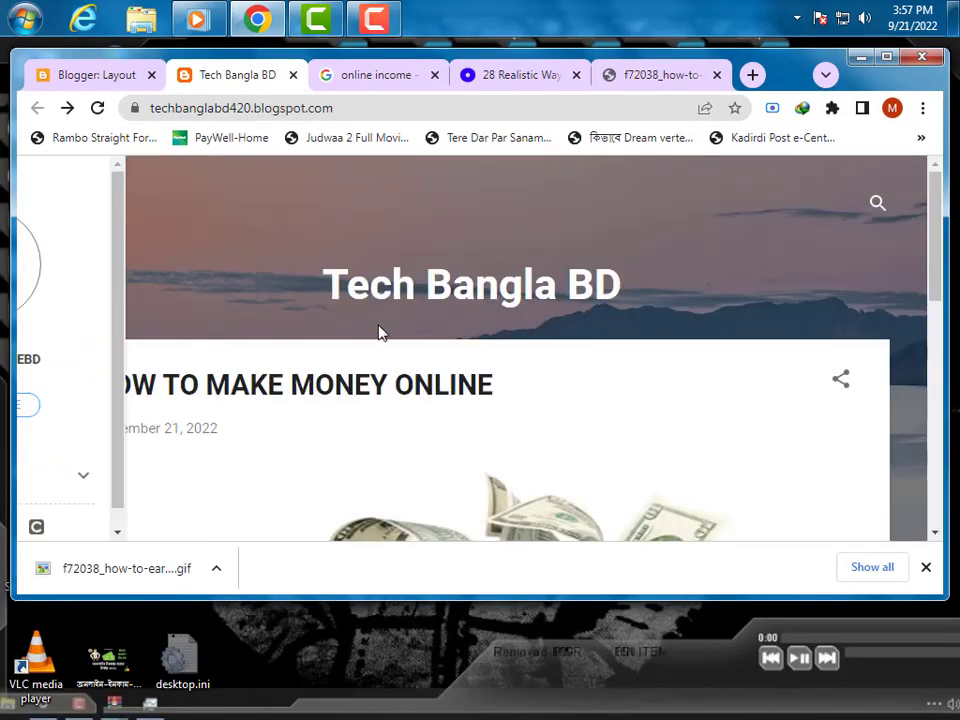
{"action": "scroll", "coordinate": [585, 391], "scroll_direction": "down", "scroll_amount": 10}
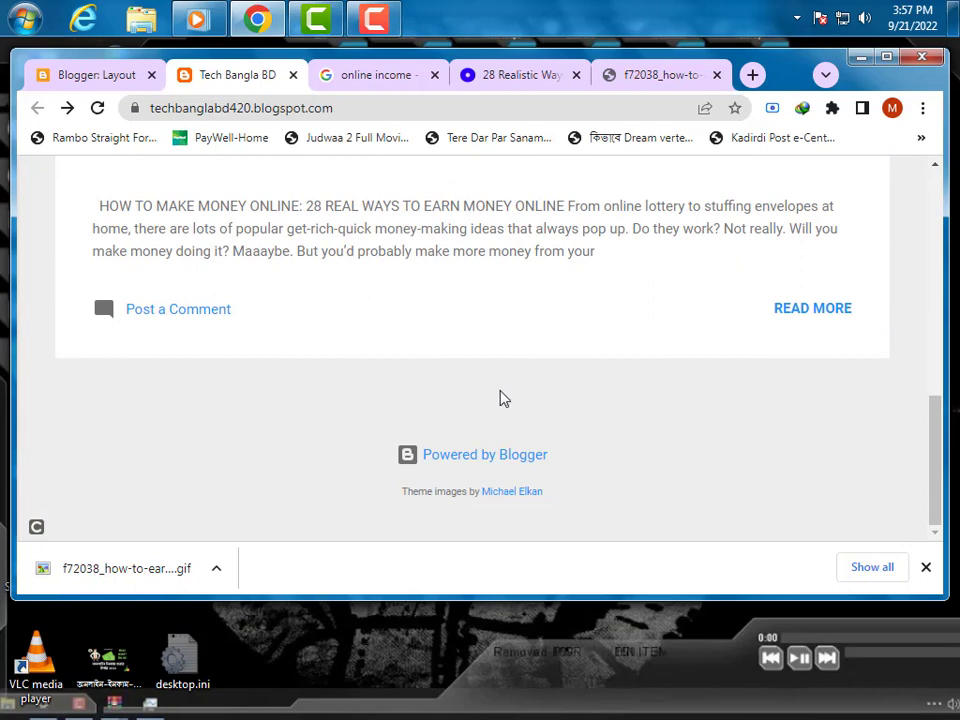
{"action": "scroll", "coordinate": [620, 340], "scroll_direction": "up", "scroll_amount": 2}
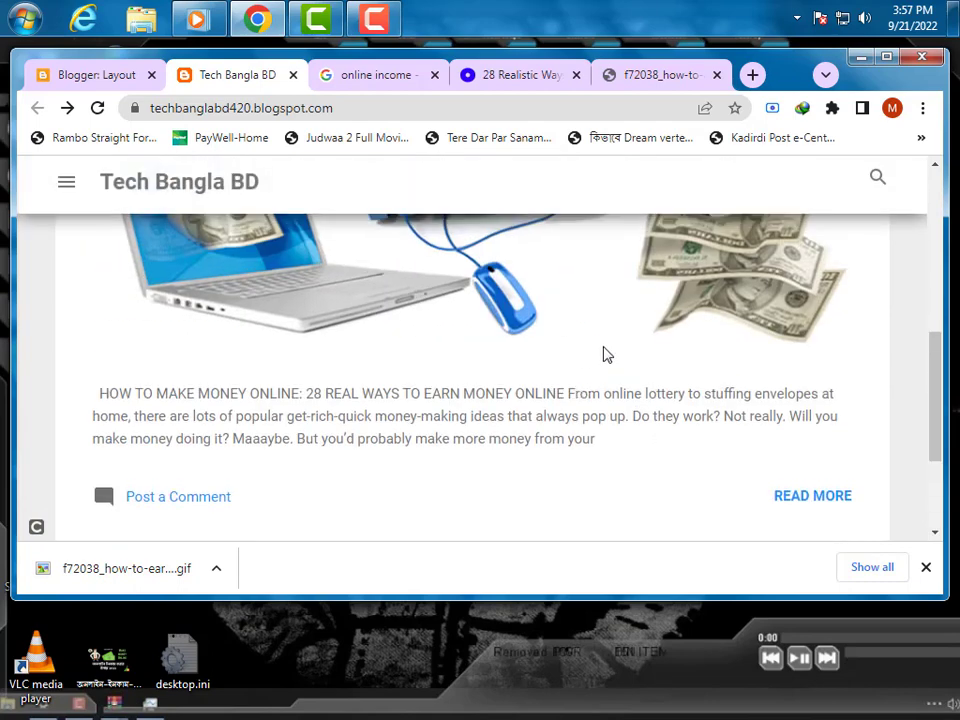
Search the live blog page for "about", close the search and return to the start of the page.
{"action": "key", "text": "ctrl+f"}
{"action": "type", "text": "abo"}
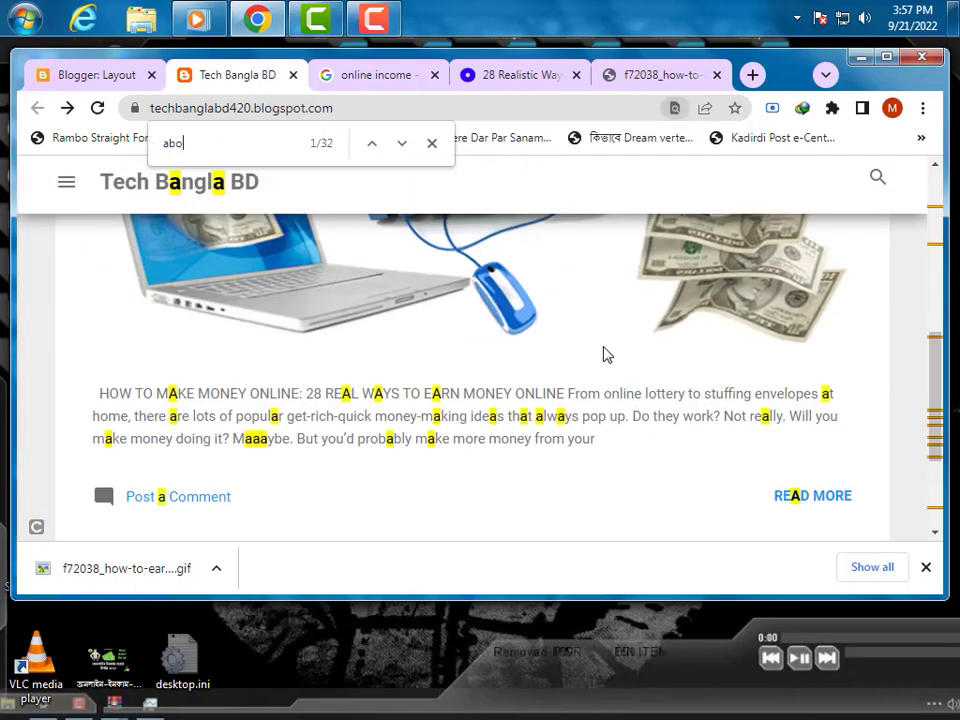
{"action": "type", "text": "ur"}
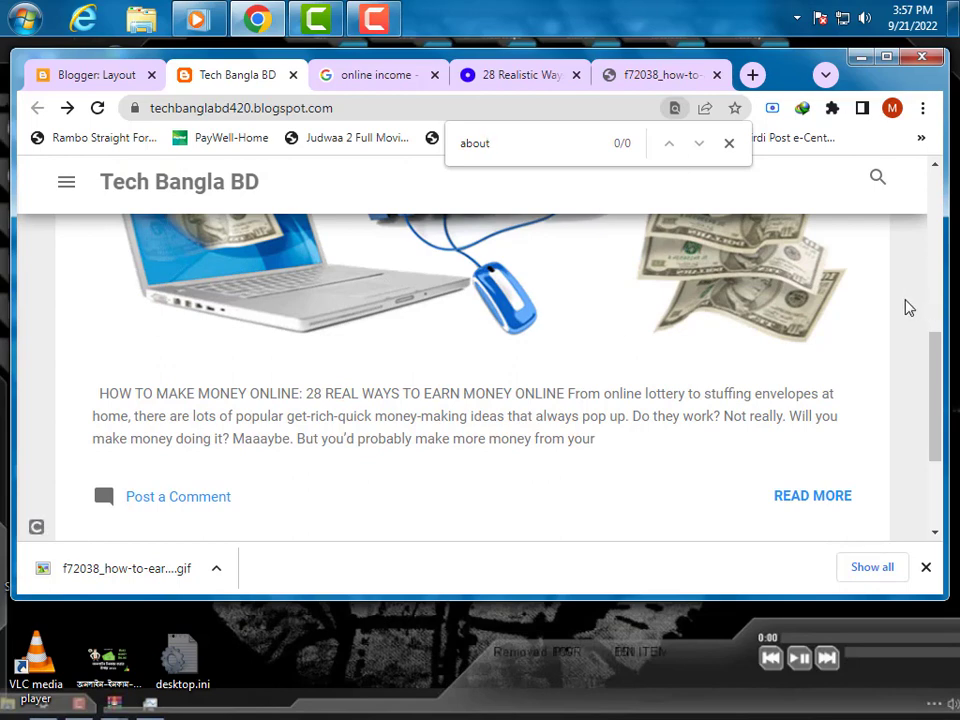
{"action": "left_click", "coordinate": [886, 56]}
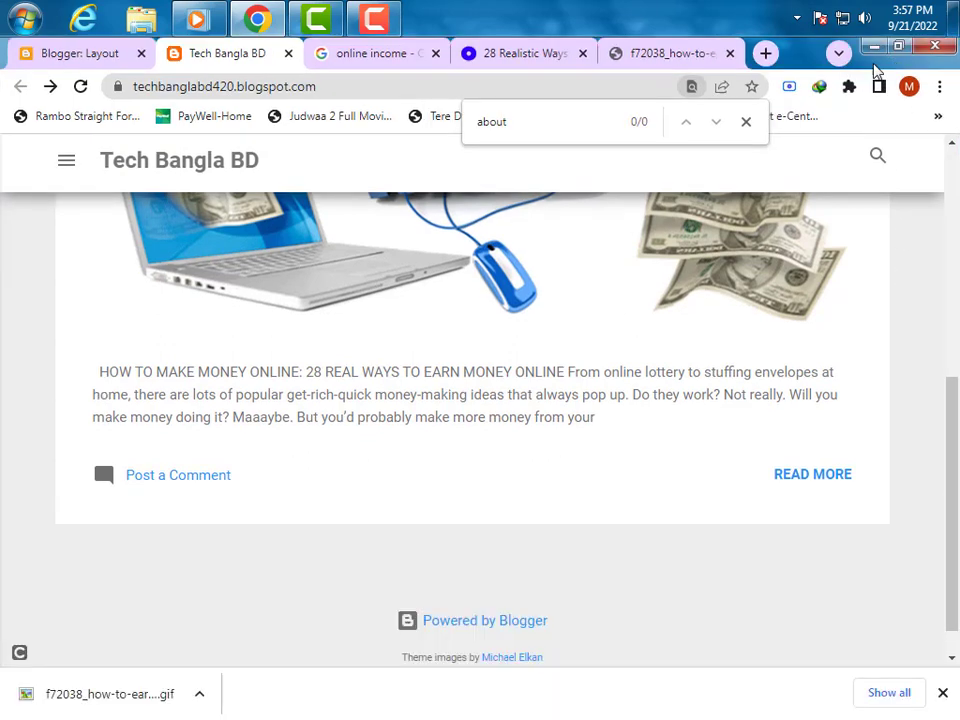
{"action": "left_click", "coordinate": [745, 123]}
{"action": "scroll", "coordinate": [528, 347], "scroll_direction": "up", "scroll_amount": 5}
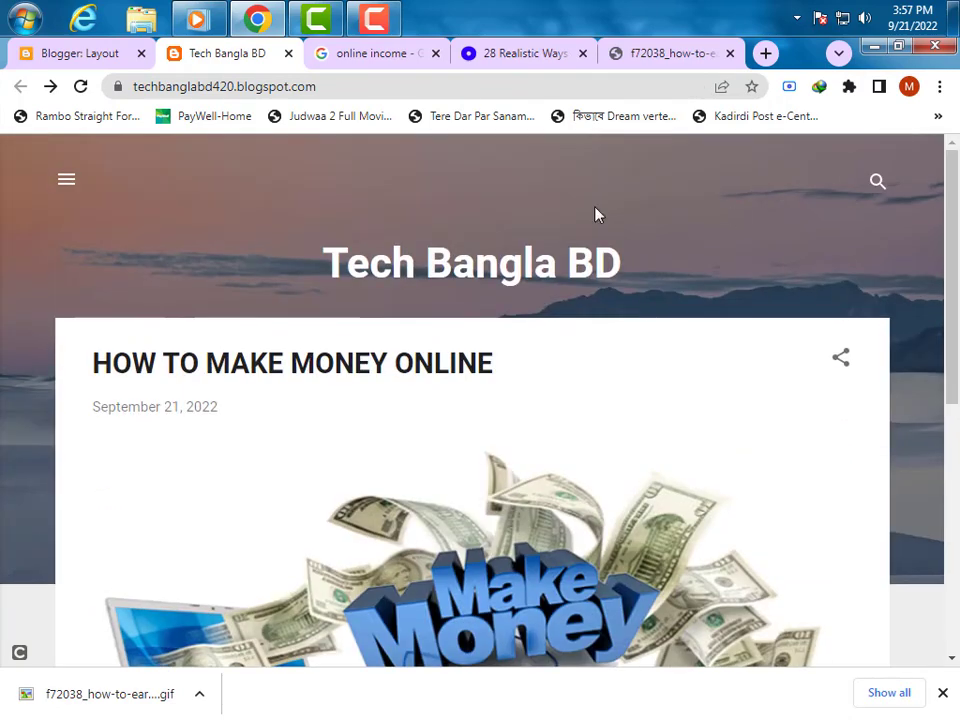
Return to the blog's Layout and add a Page Header gadget to the Sidebar (Top) section.
{"action": "left_click", "coordinate": [101, 52]}
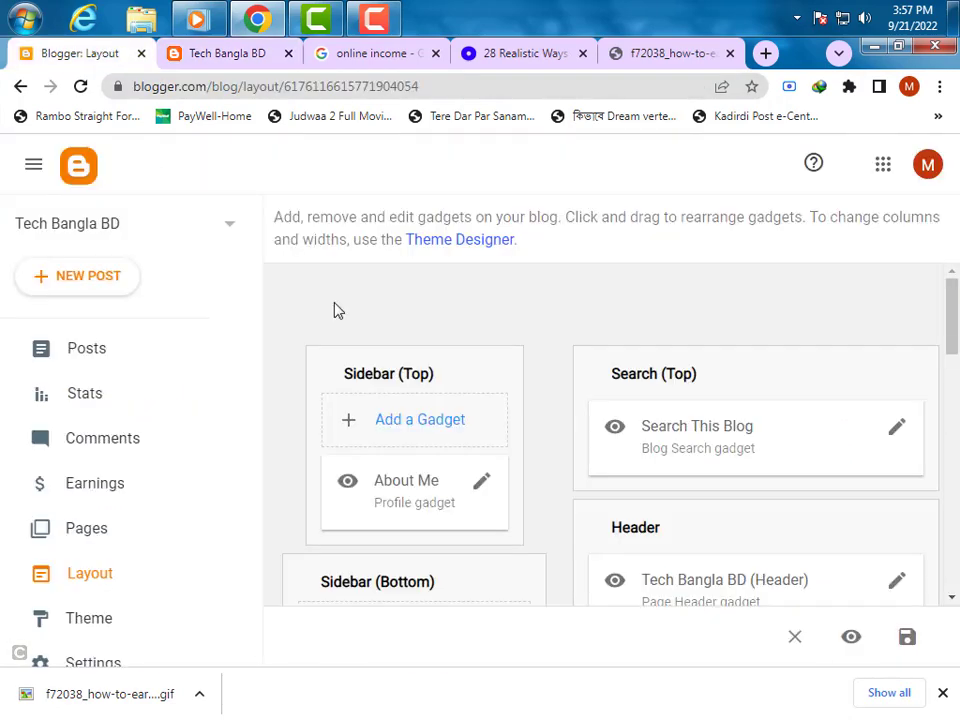
{"action": "left_click", "coordinate": [437, 424]}
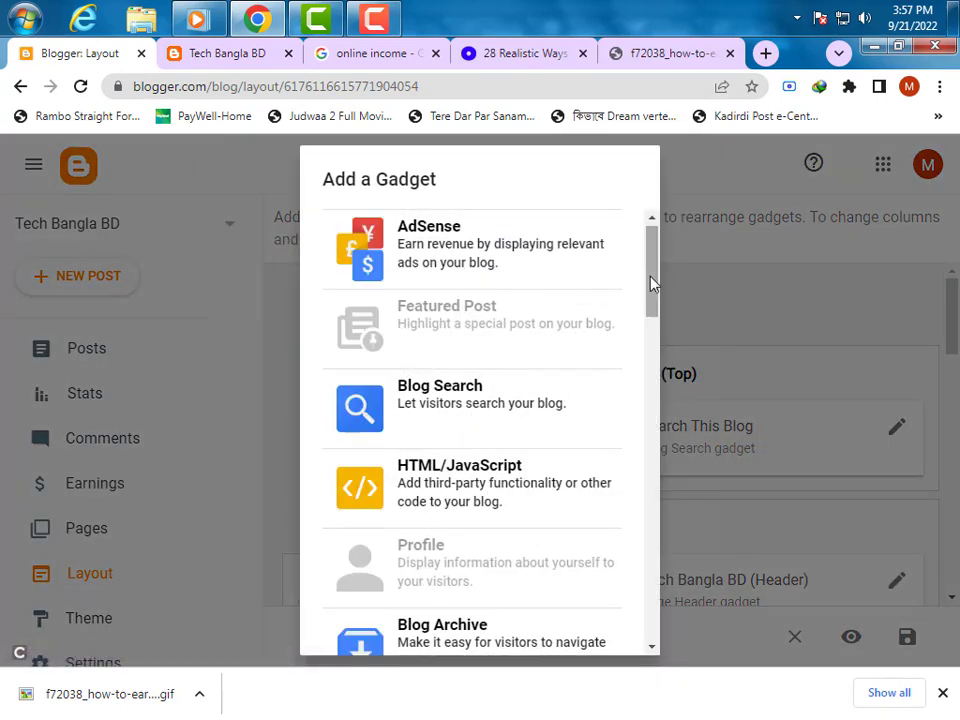
{"action": "left_click_drag", "start_coordinate": [651, 284], "coordinate": [649, 339]}
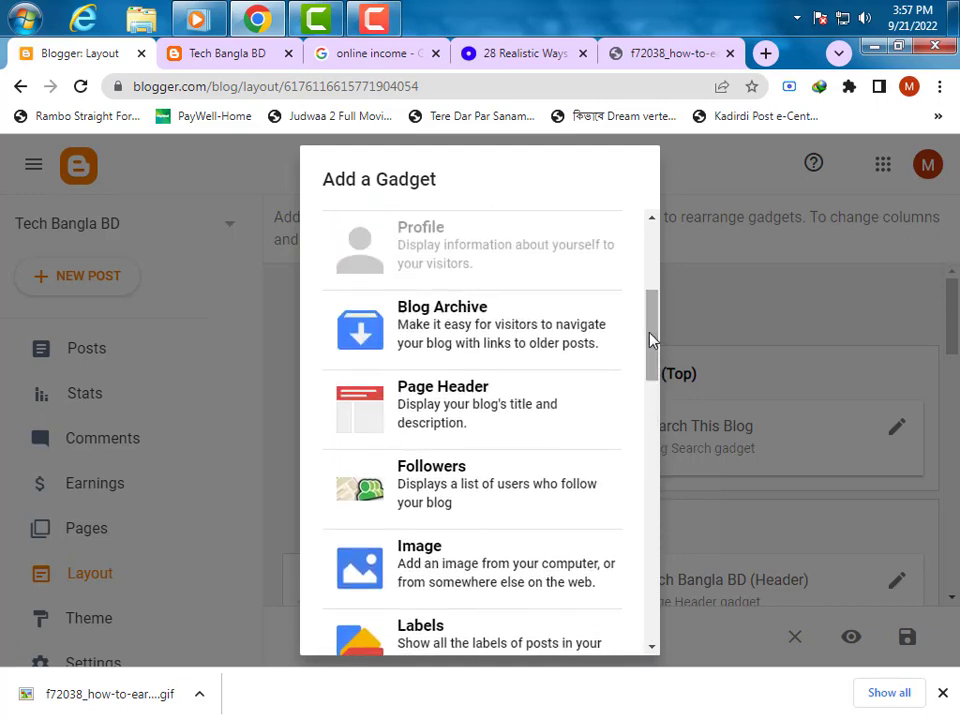
{"action": "left_click", "coordinate": [497, 405]}
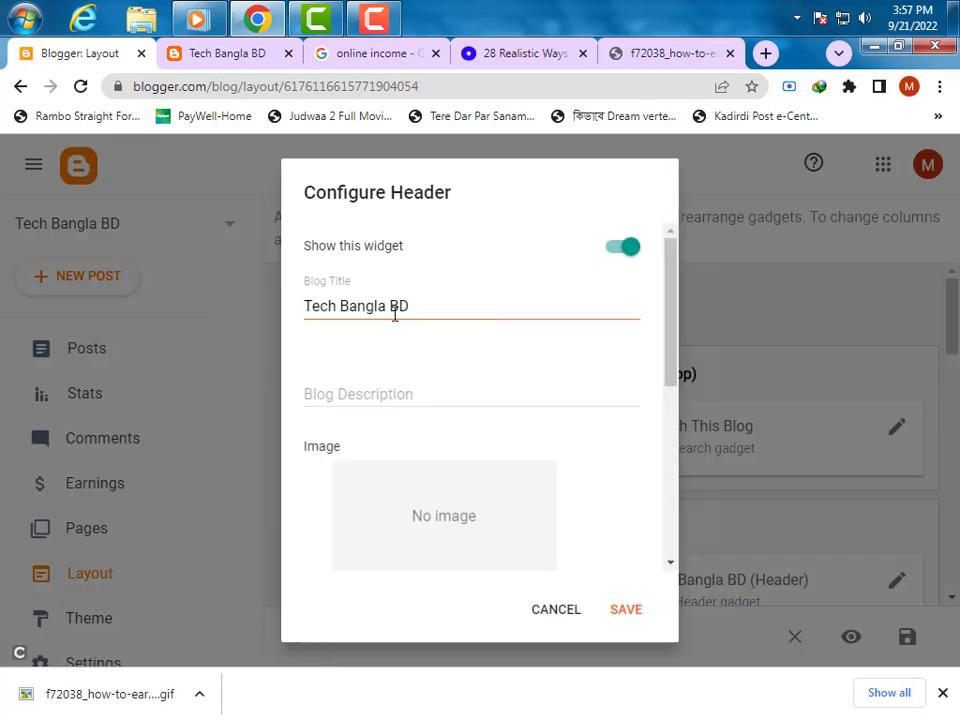
Set the header gadget's blog description to "About" and save the gadget.
{"action": "left_click", "coordinate": [405, 306]}
{"action": "left_click", "coordinate": [396, 386]}
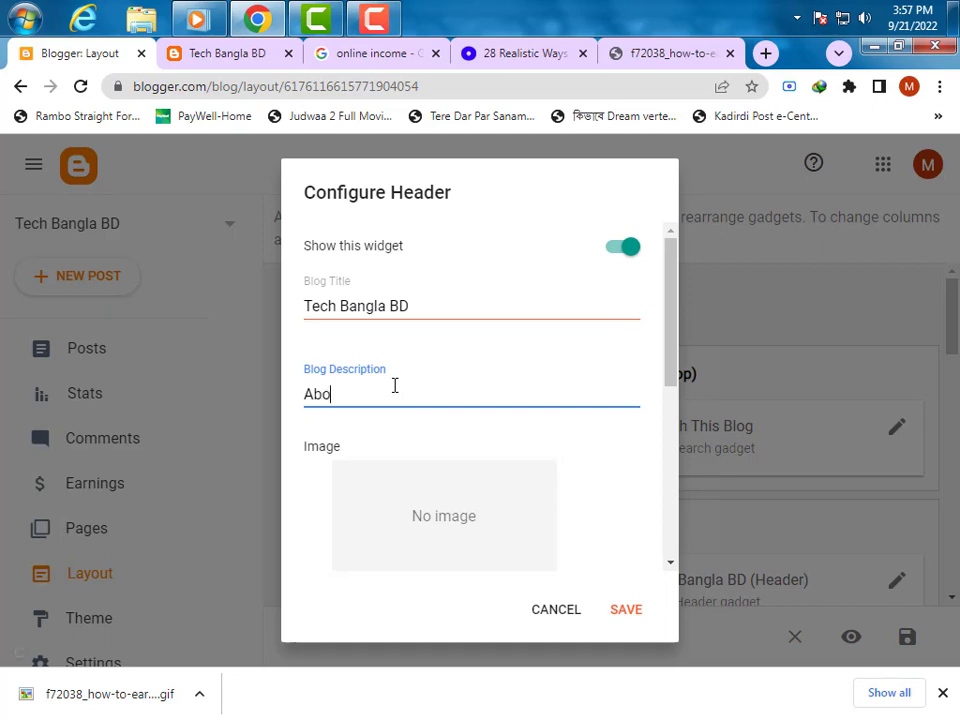
{"action": "scroll", "coordinate": [558, 540], "scroll_direction": "down", "scroll_amount": 3}
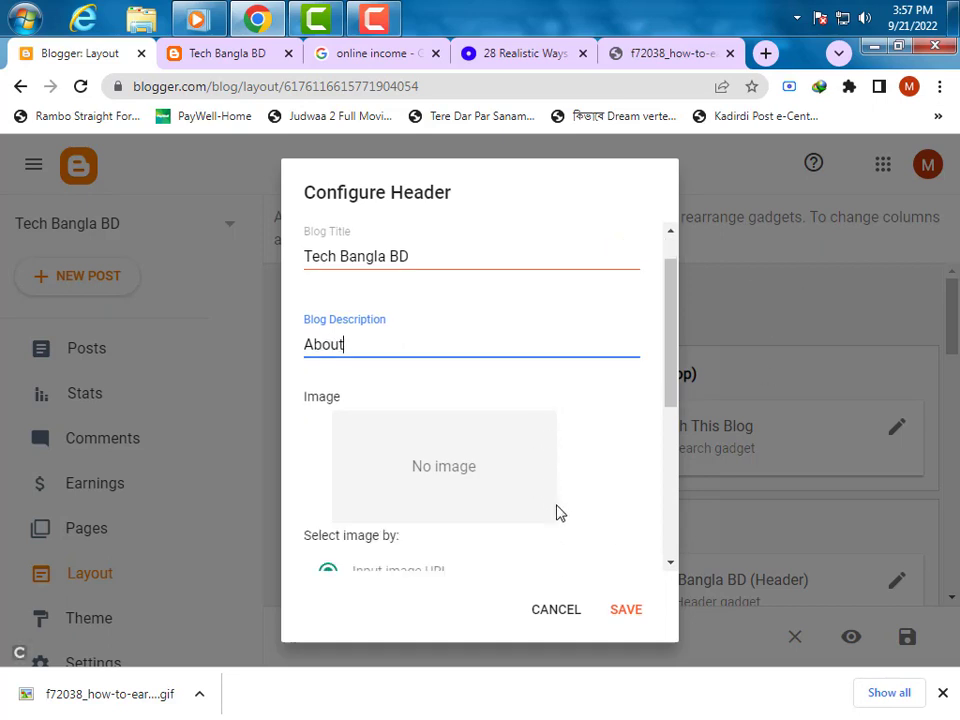
{"action": "left_click", "coordinate": [626, 610]}
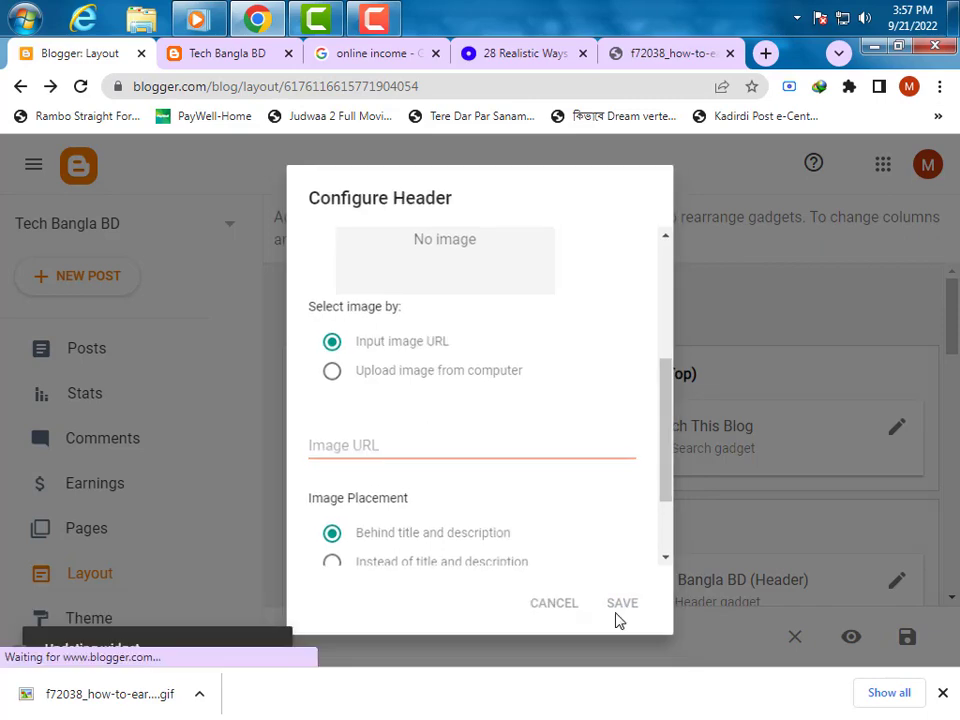
Switch to the live Tech Bangla BD blog and reload it to check the header description.
{"action": "scroll", "coordinate": [508, 525], "scroll_direction": "down", "scroll_amount": 1}
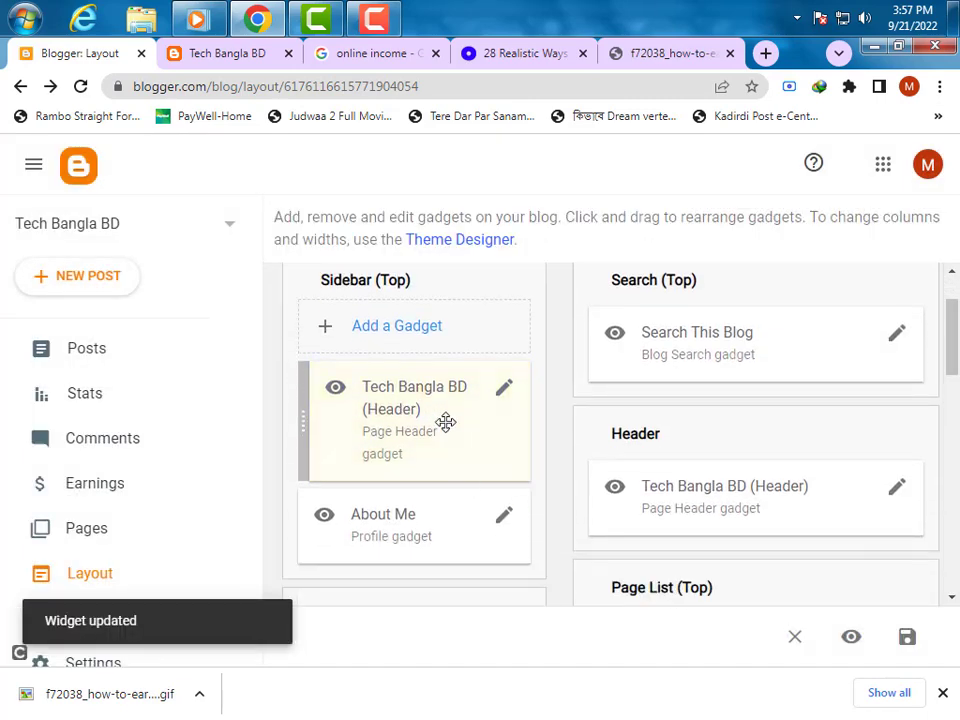
{"action": "left_click", "coordinate": [242, 60]}
{"action": "right_click", "coordinate": [272, 280]}
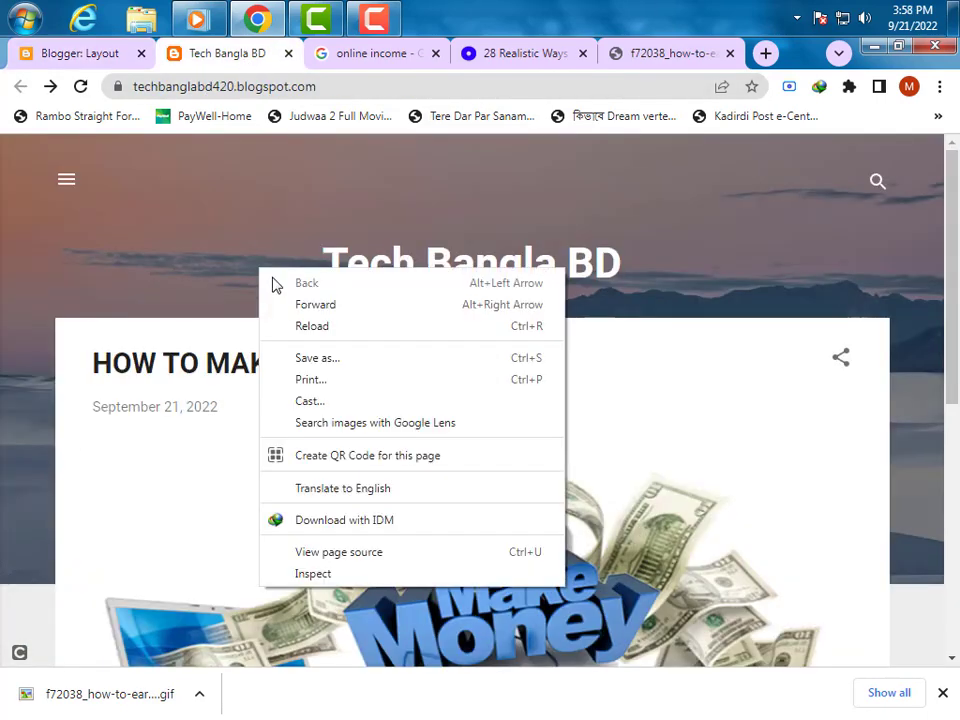
{"action": "left_click", "coordinate": [304, 330]}
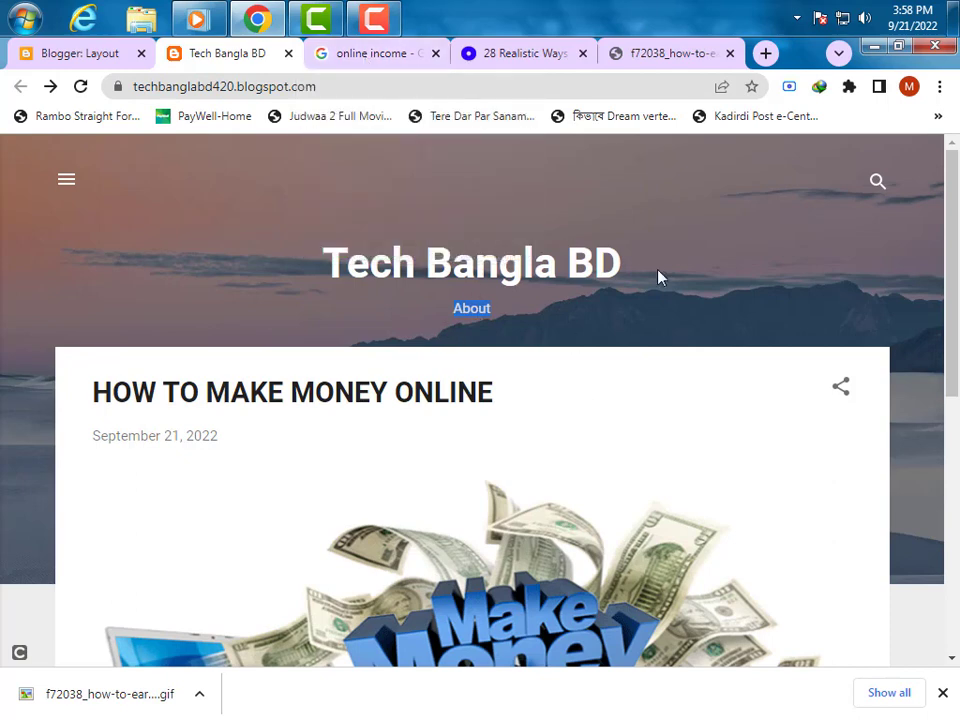
Return to the Blogger dashboard, open the blog's Theme section and browse the theme gallery to the Simple themes.
{"action": "left_click", "coordinate": [116, 52]}
{"action": "scroll", "coordinate": [486, 396], "scroll_direction": "down", "scroll_amount": 3}
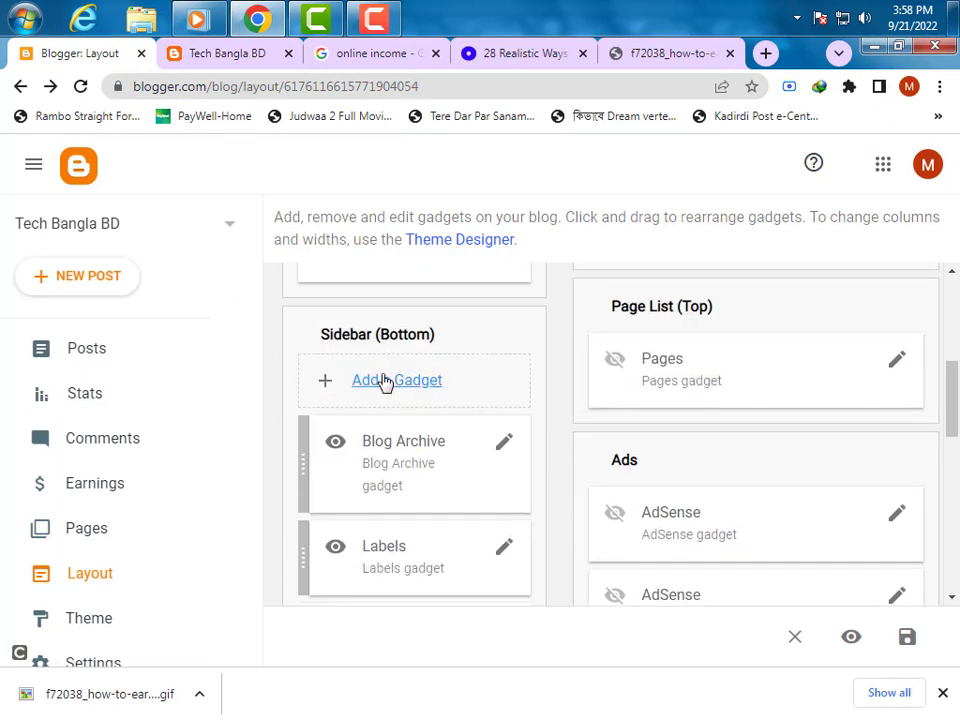
{"action": "scroll", "coordinate": [116, 448], "scroll_direction": "down", "scroll_amount": 3}
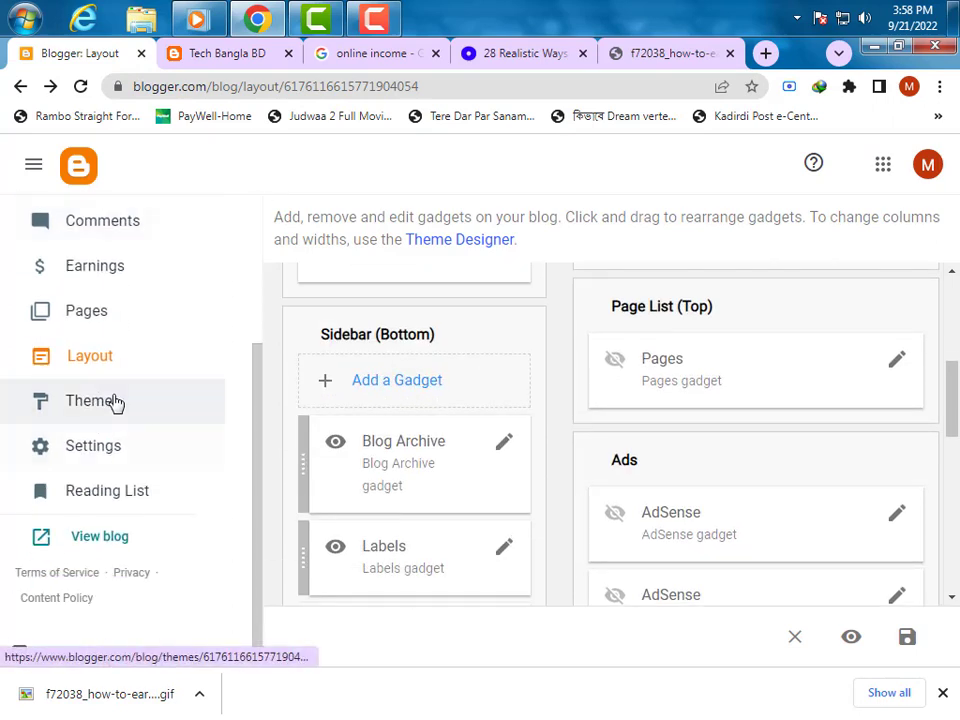
{"action": "left_click", "coordinate": [113, 401]}
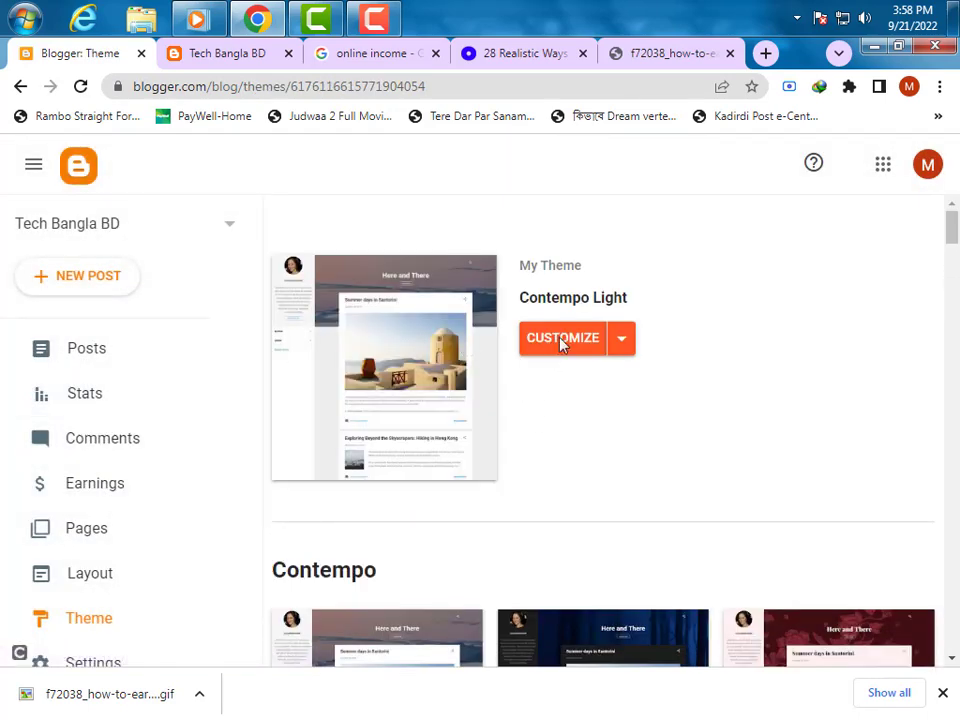
{"action": "scroll", "coordinate": [531, 401], "scroll_direction": "down", "scroll_amount": 3}
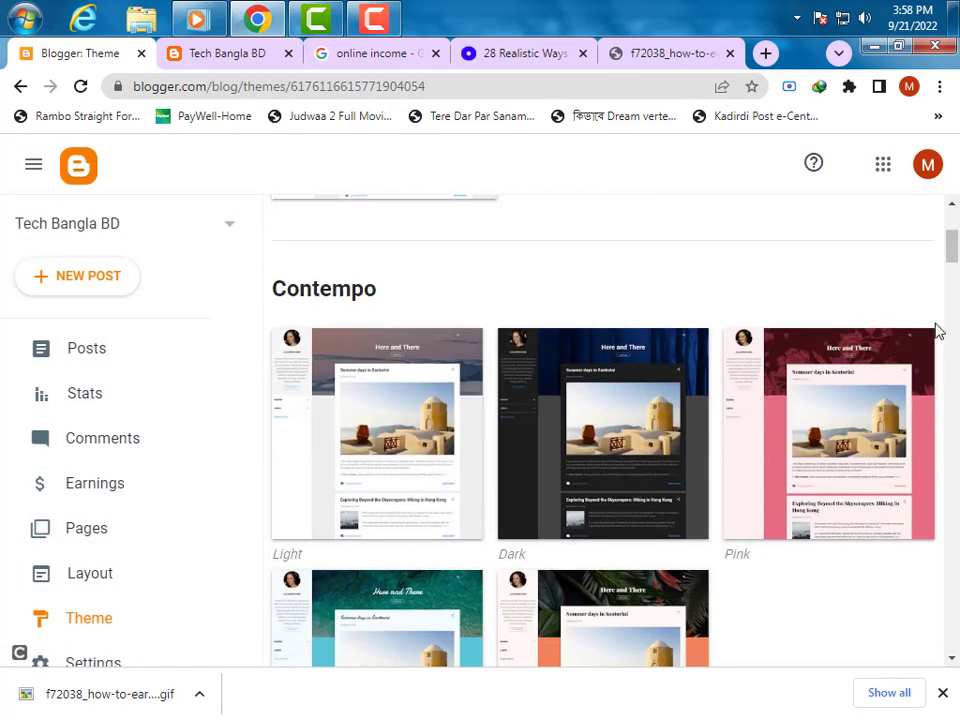
{"action": "left_click_drag", "start_coordinate": [953, 241], "coordinate": [953, 437]}
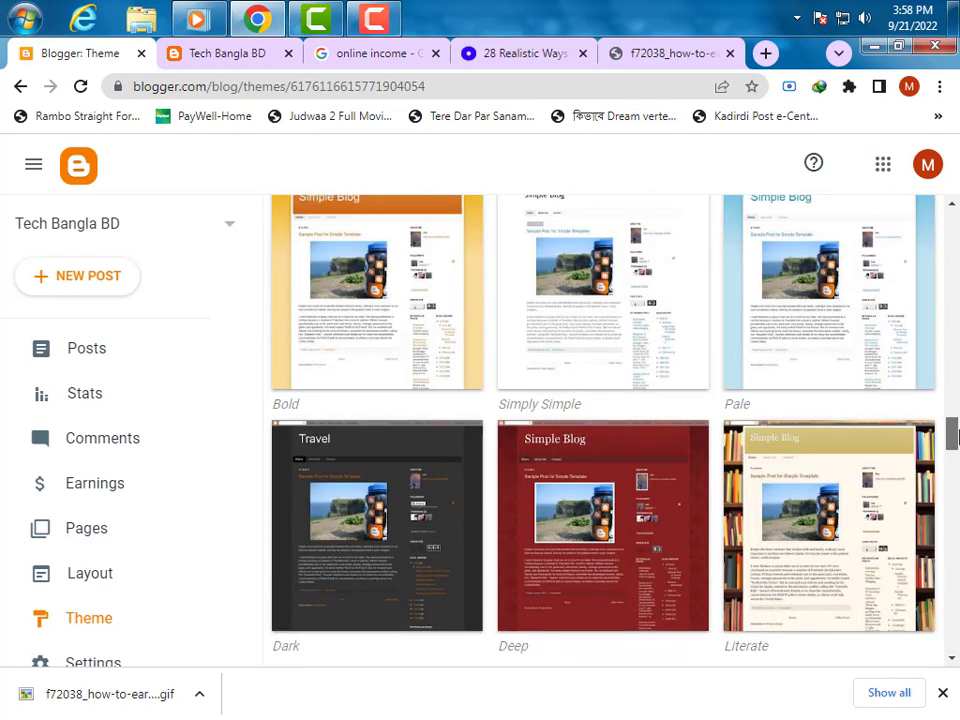
Apply the Simple Bold theme to the blog and accept the notice about hidden gadgets.
{"action": "left_click", "coordinate": [400, 295]}
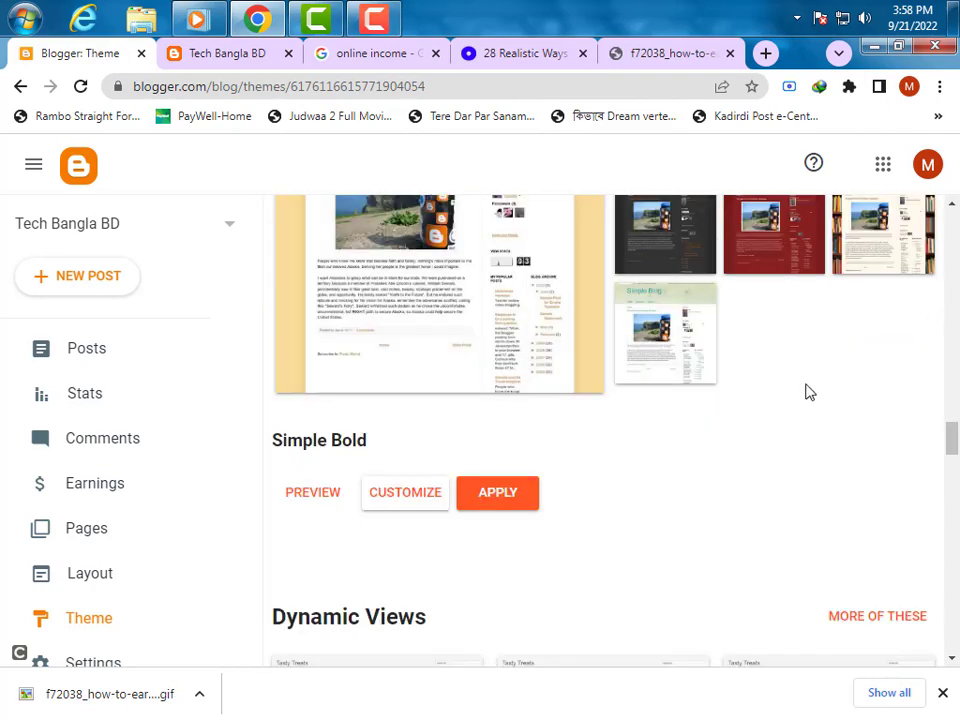
{"action": "left_click", "coordinate": [497, 492]}
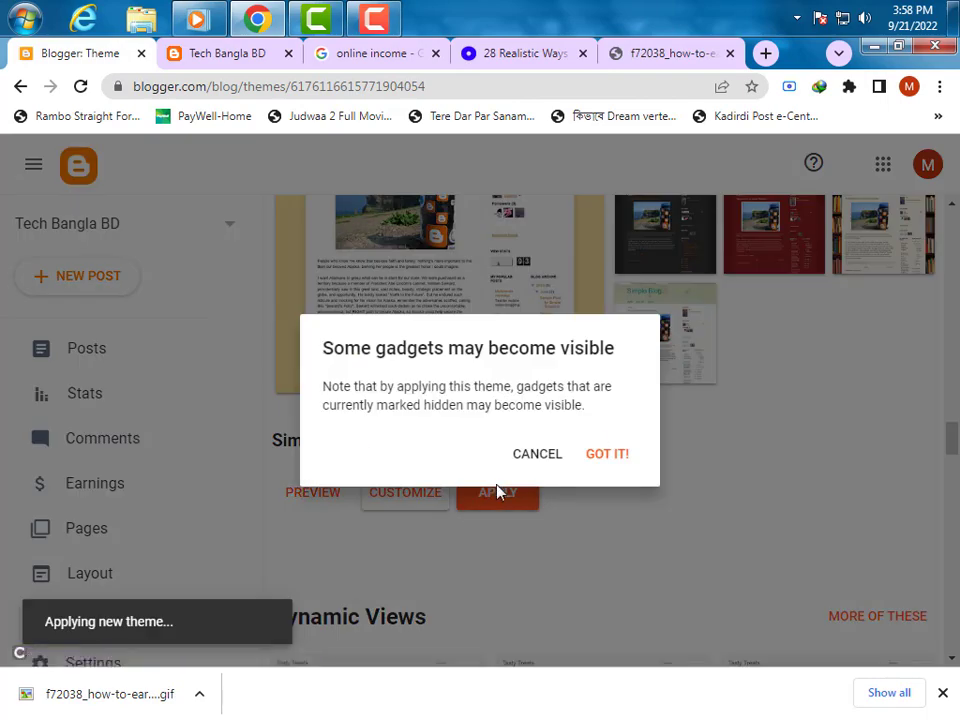
{"action": "left_click", "coordinate": [609, 455]}
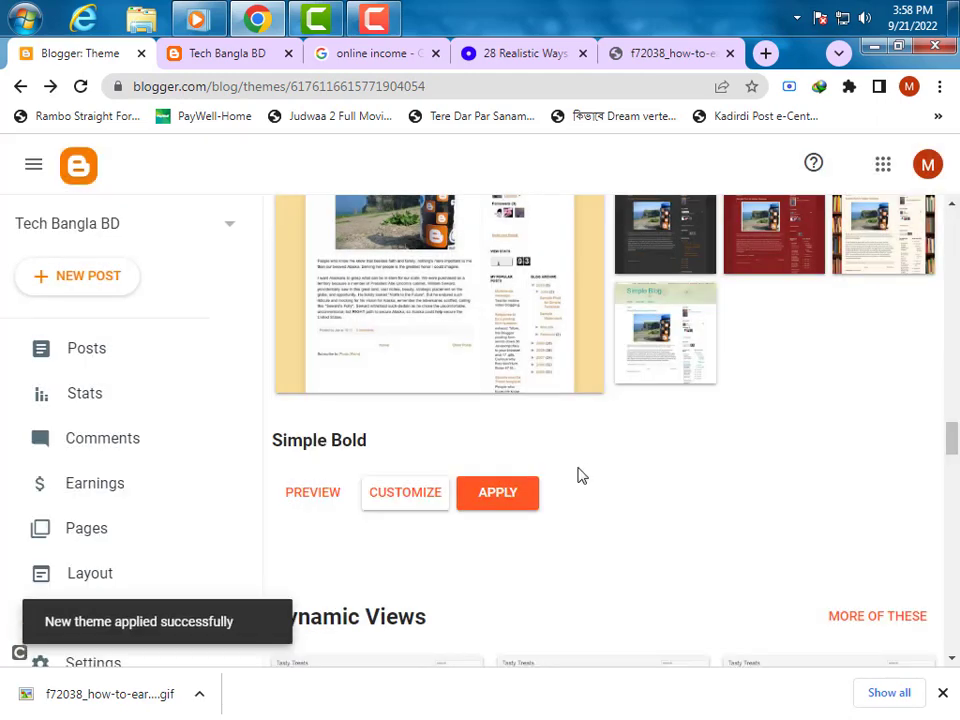
Reload the live blog to view it with the Simple Bold theme and highlight the "About" description in its header.
{"action": "left_click", "coordinate": [224, 55]}
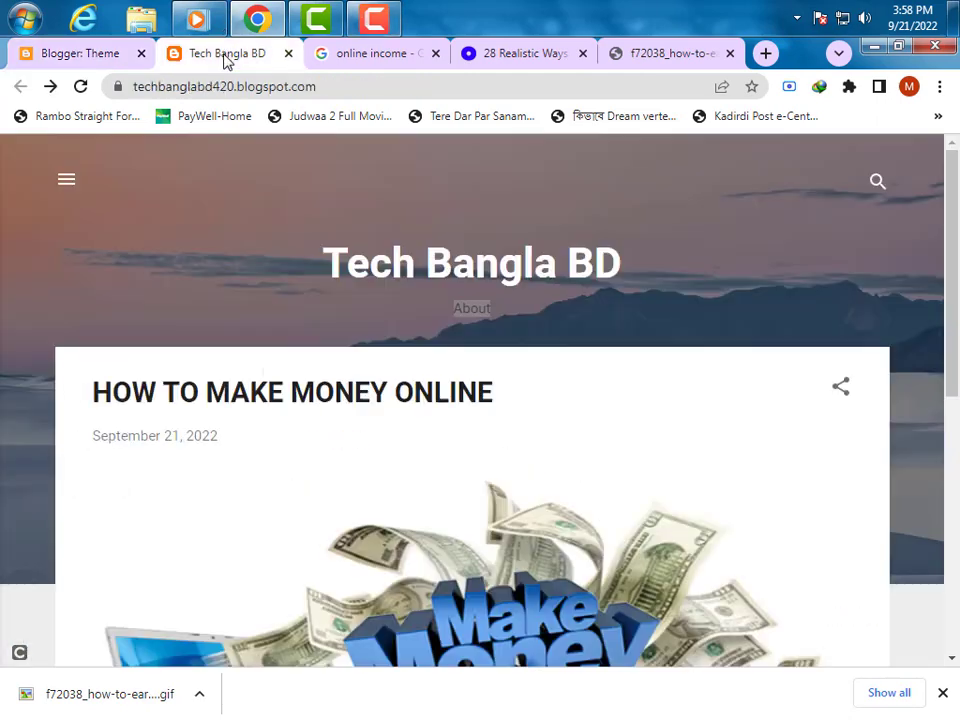
{"action": "right_click", "coordinate": [250, 218]}
{"action": "left_click", "coordinate": [278, 274]}
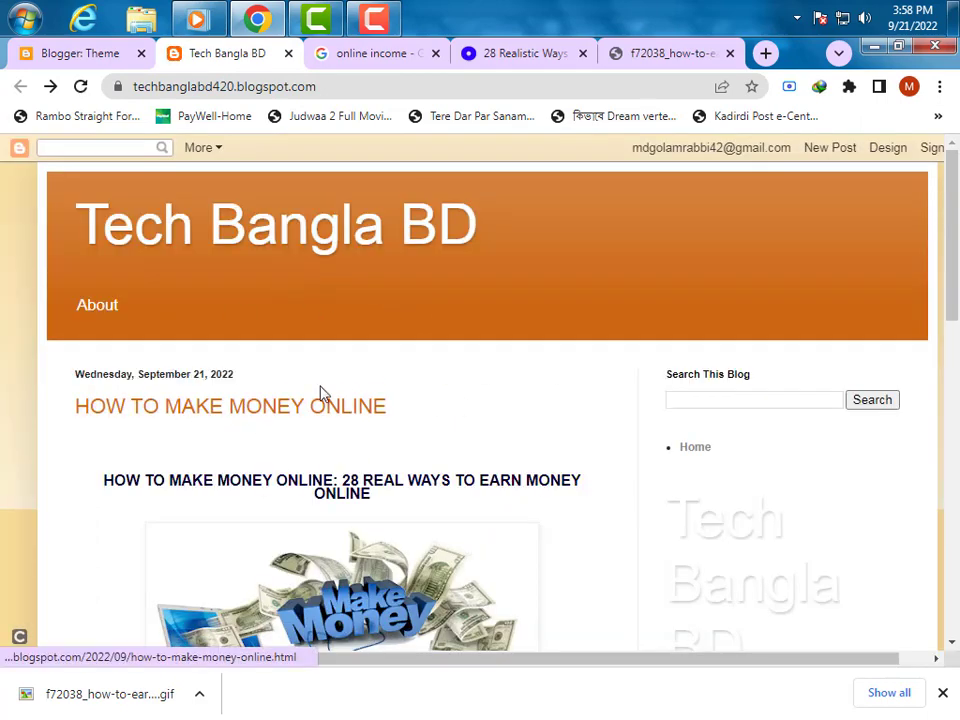
{"action": "double_click", "coordinate": [93, 302]}
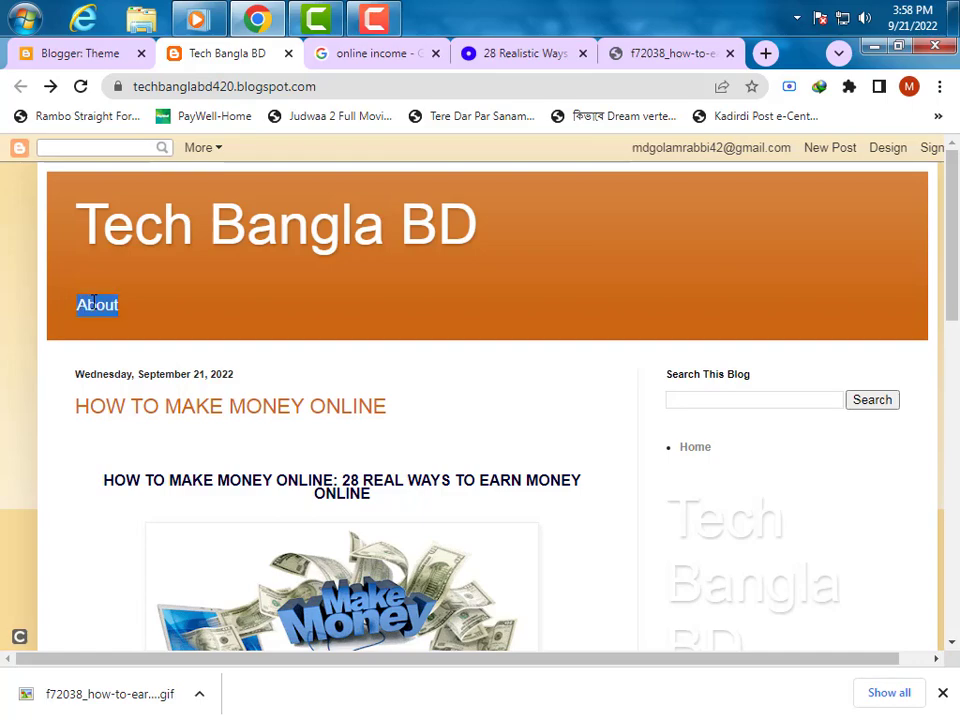
Look through the rethemed blog's post and sidebar, highlight the "About Me" heading and return to the page header.
{"action": "scroll", "coordinate": [236, 339], "scroll_direction": "down", "scroll_amount": 4}
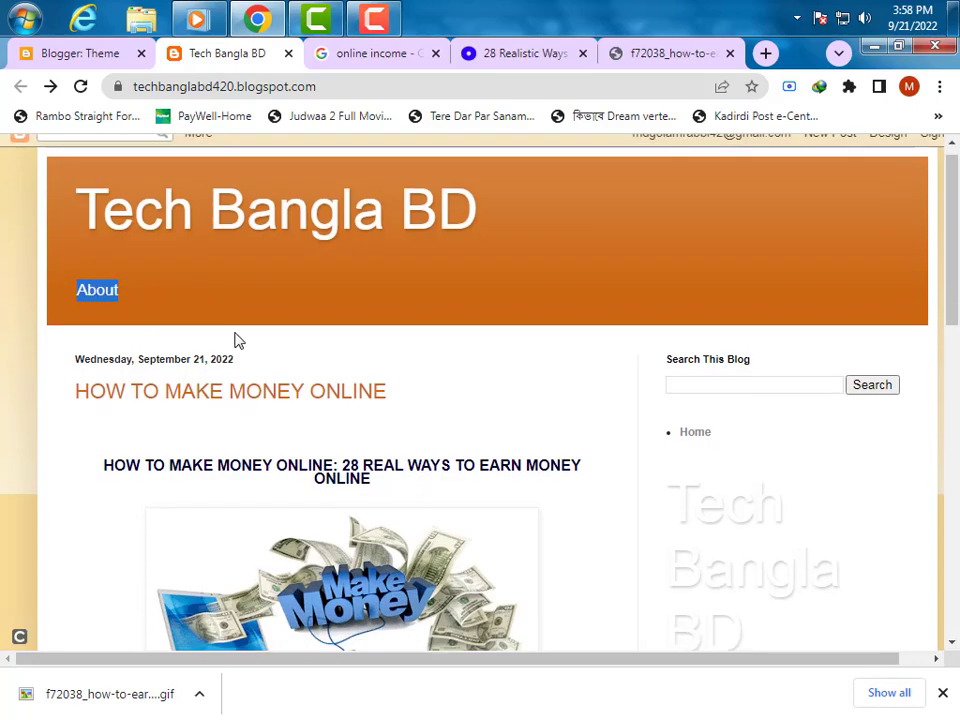
{"action": "scroll", "coordinate": [286, 370], "scroll_direction": "down", "scroll_amount": 3}
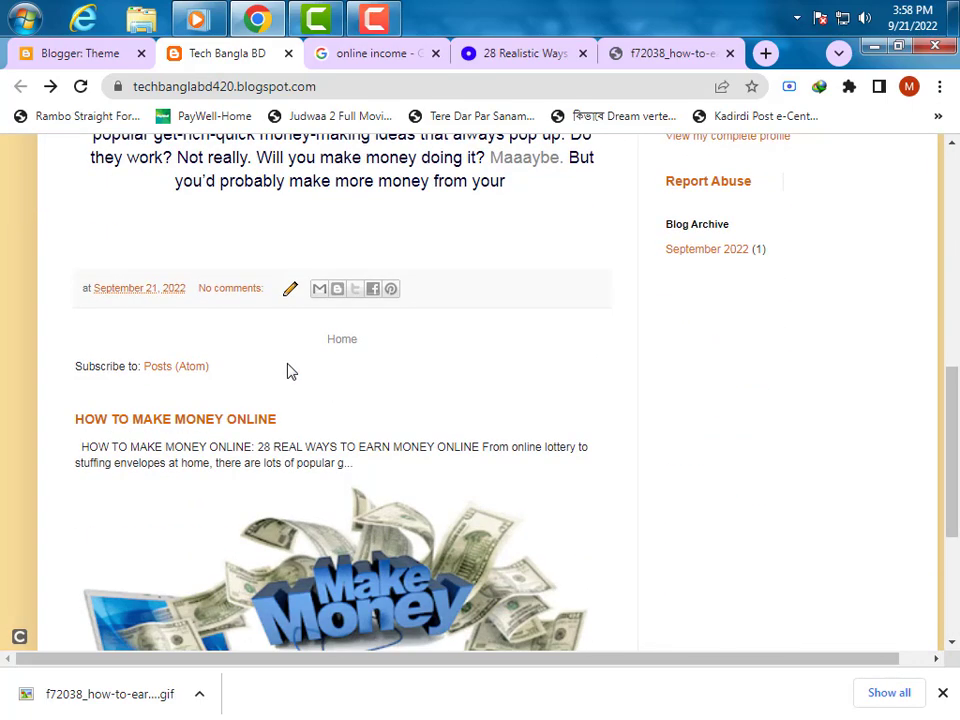
{"action": "scroll", "coordinate": [680, 350], "scroll_direction": "up", "scroll_amount": 2}
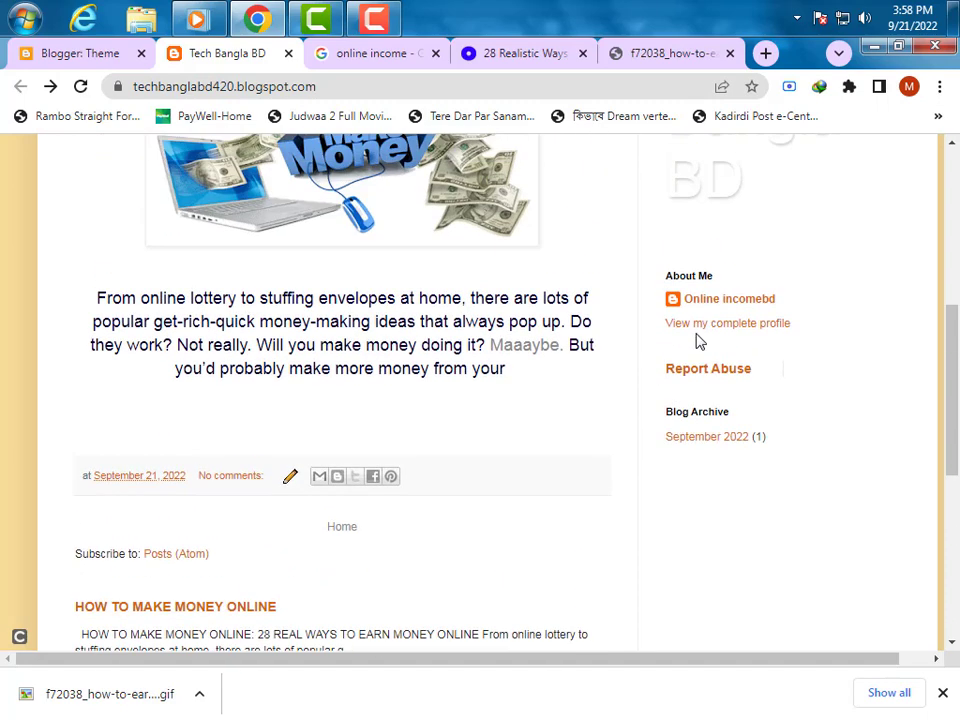
{"action": "double_click", "coordinate": [683, 275]}
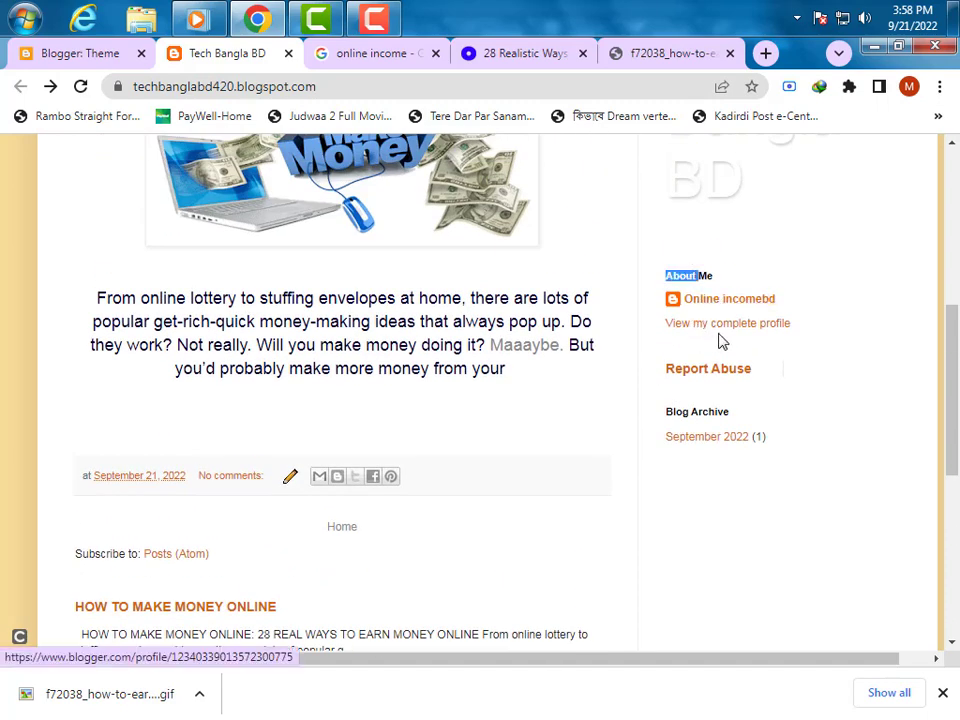
{"action": "left_click_drag", "start_coordinate": [956, 362], "coordinate": [952, 160]}
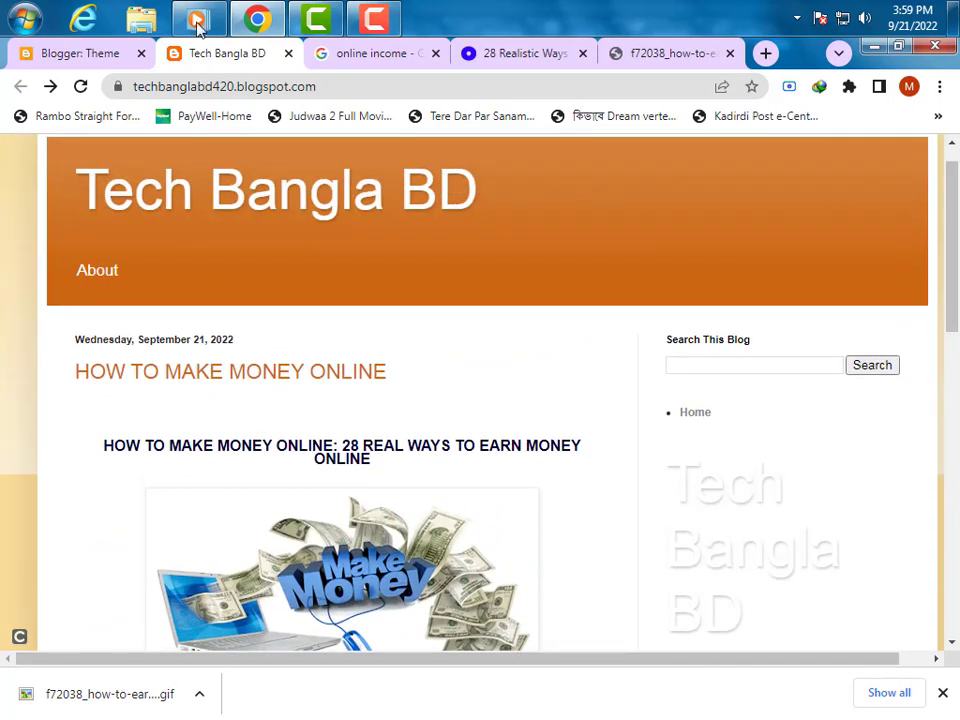
{"action": "left_click", "coordinate": [374, 18]}
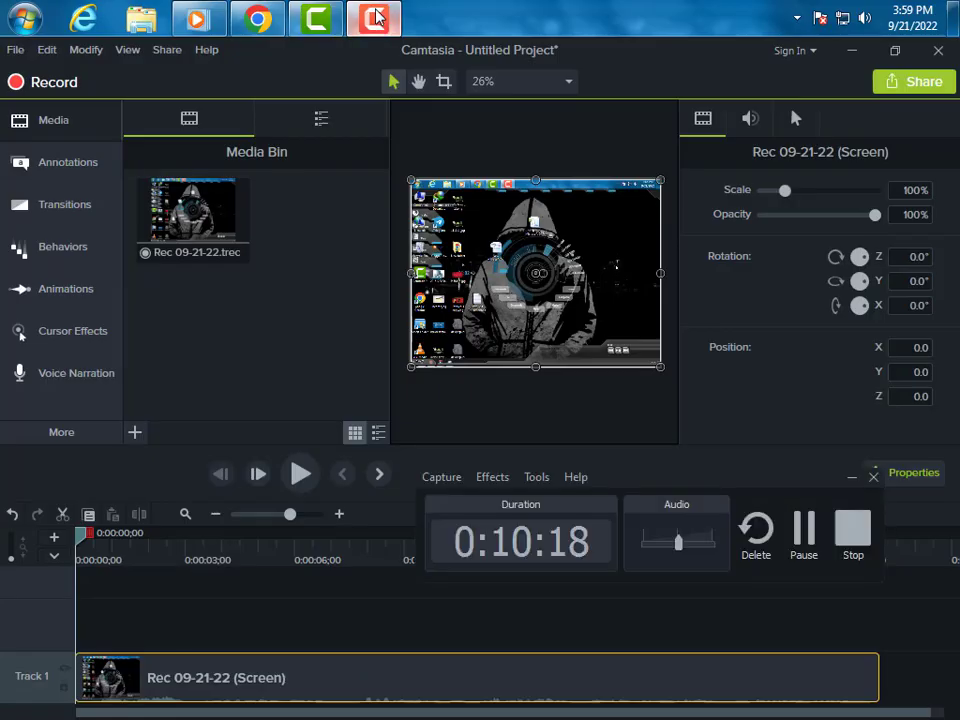
{"action": "left_click", "coordinate": [378, 16]}
{"action": "left_click", "coordinate": [858, 50]}
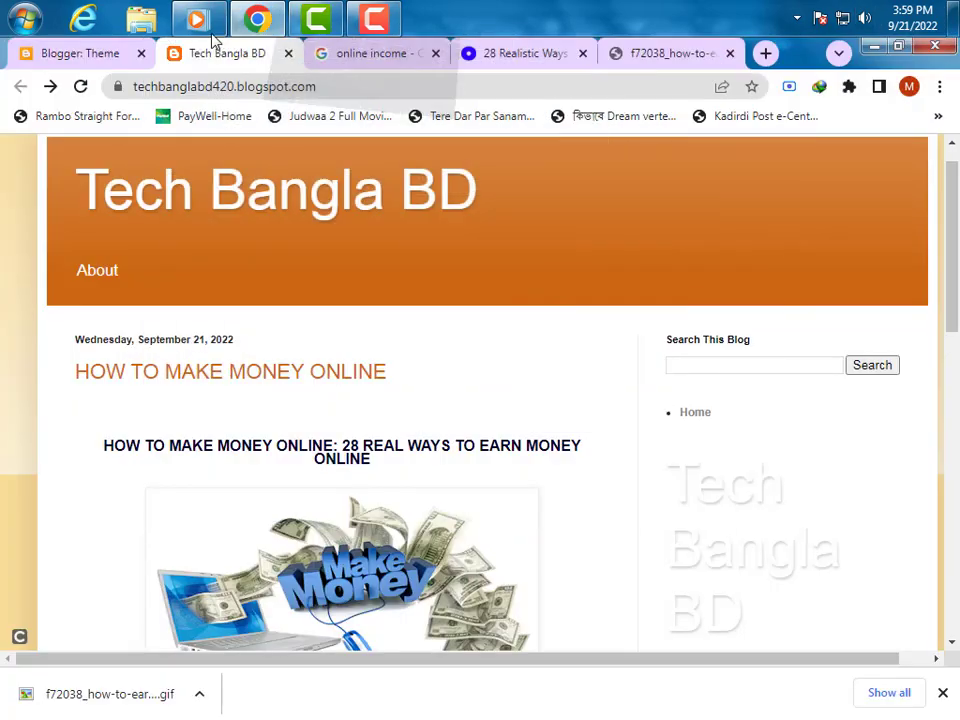
{"action": "left_click", "coordinate": [205, 22]}
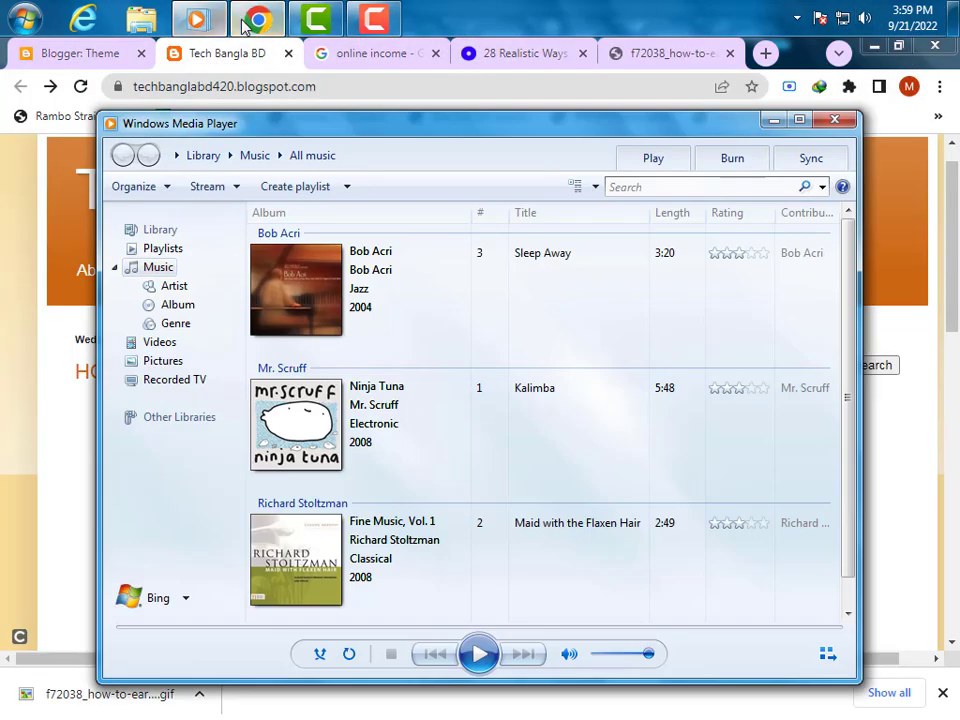
{"action": "left_click", "coordinate": [258, 20]}
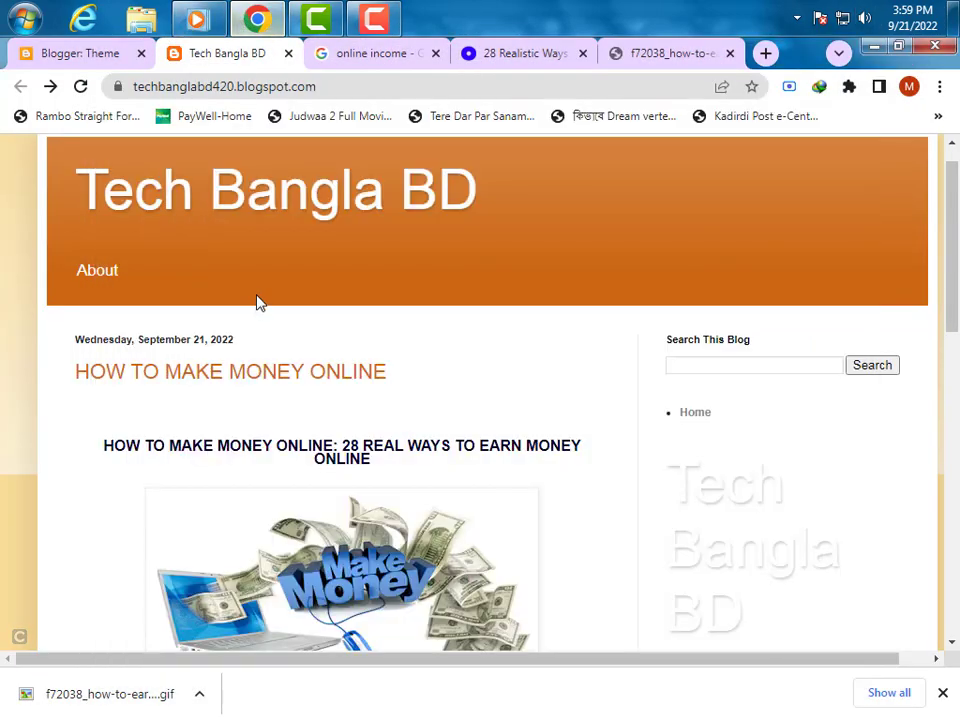
Look over the live blog page once more and highlight the "Tech Bangla BD" title in the header.
{"action": "scroll", "coordinate": [257, 302], "scroll_direction": "down", "scroll_amount": 5}
{"action": "scroll", "coordinate": [252, 300], "scroll_direction": "up", "scroll_amount": 6}
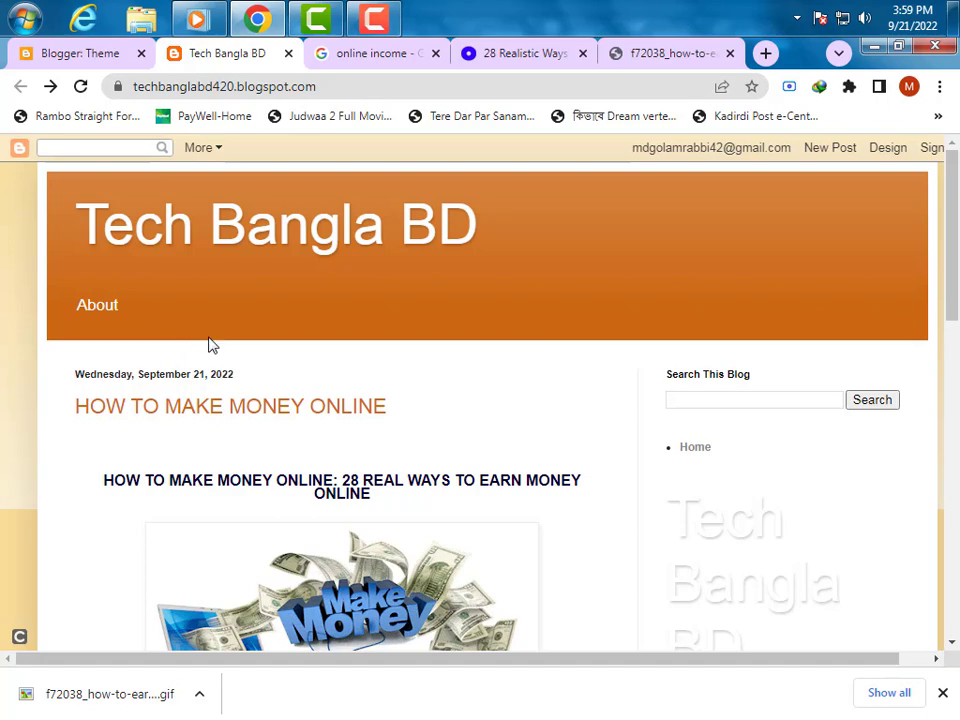
{"action": "left_click_drag", "start_coordinate": [210, 343], "coordinate": [330, 392]}
{"action": "left_click", "coordinate": [337, 388]}
{"action": "scroll", "coordinate": [300, 370], "scroll_direction": "down", "scroll_amount": 2}
{"action": "scroll", "coordinate": [308, 370], "scroll_direction": "up", "scroll_amount": 2}
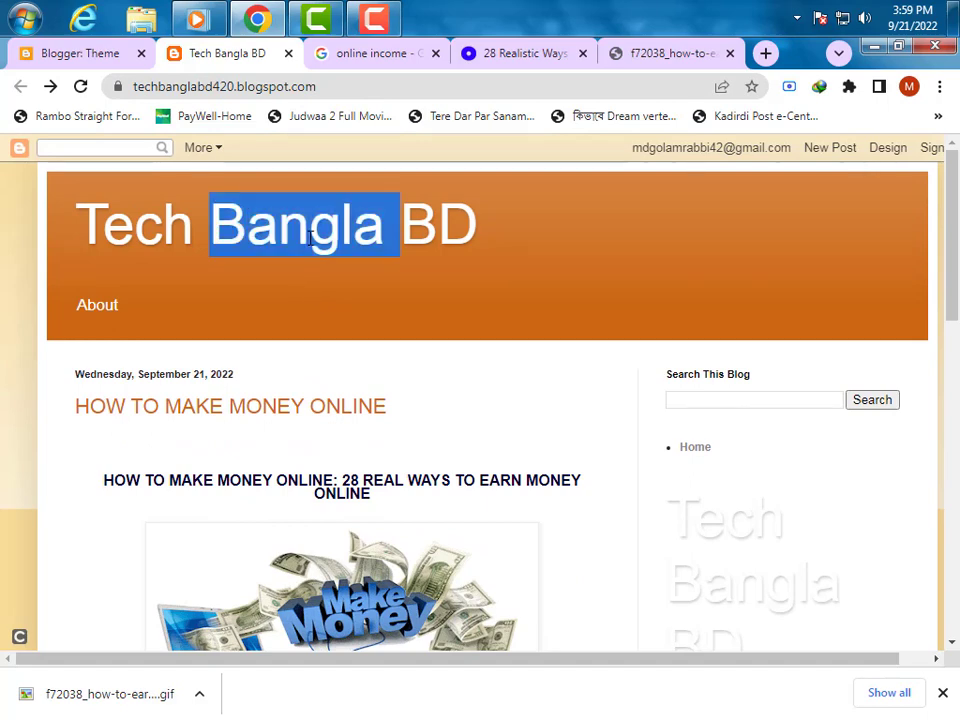
{"action": "triple_click", "coordinate": [310, 238]}
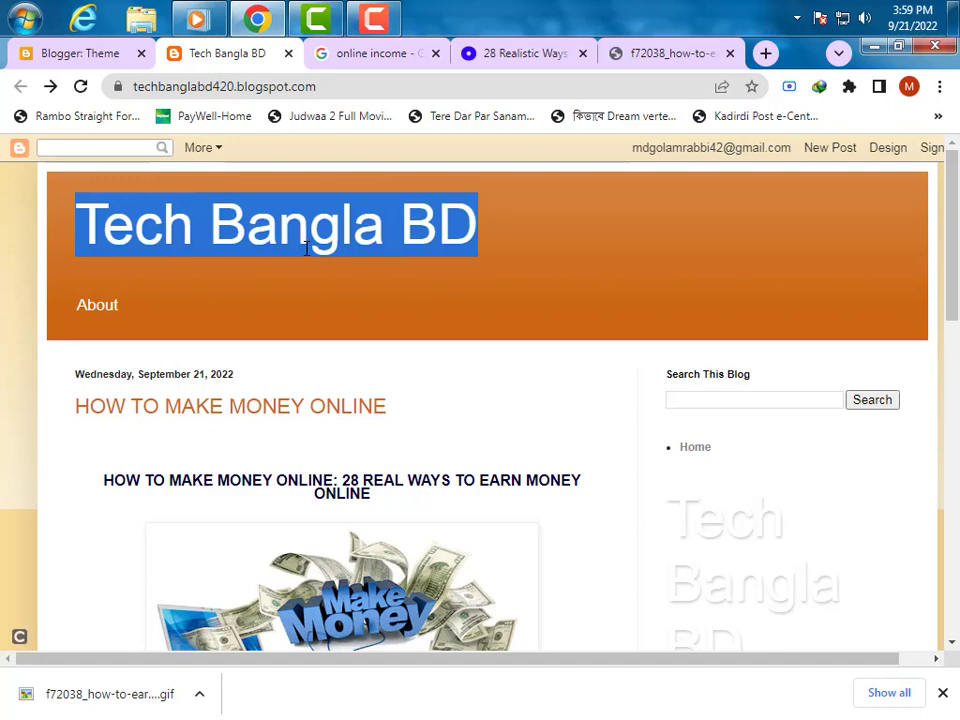